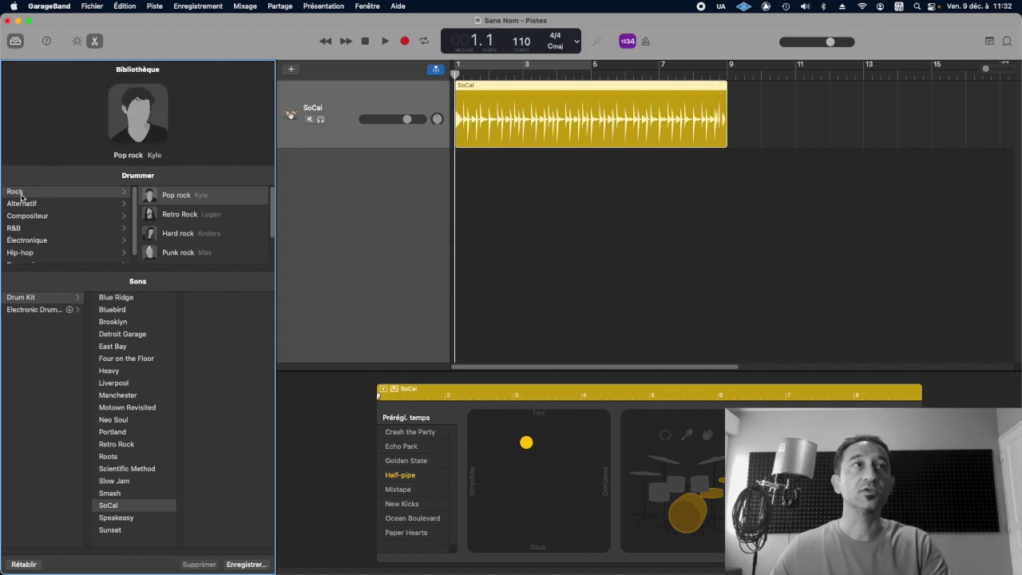
Choose the Pop rock drummer and make the beat slightly softer and more complex, with a lower kick and snare pattern and 59 % swing
left_click(178, 197)
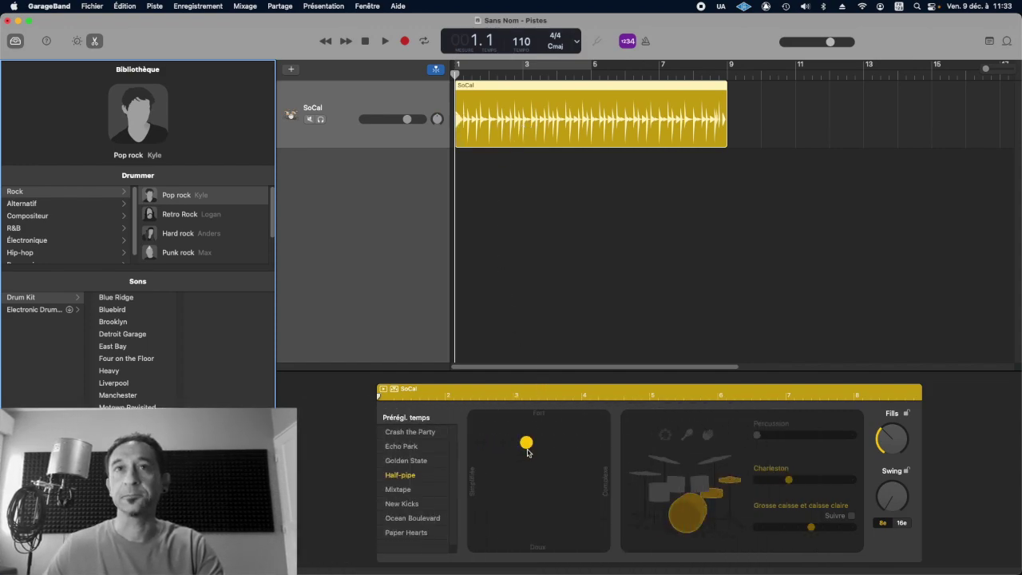
mouse_move(526, 448)
left_mouse_down()
mouse_move(559, 449)
mouse_move(603, 422)
mouse_move(478, 544)
mouse_move(551, 439)
mouse_move(563, 484)
mouse_move(561, 465)
mouse_move(537, 466)
left_mouse_up()
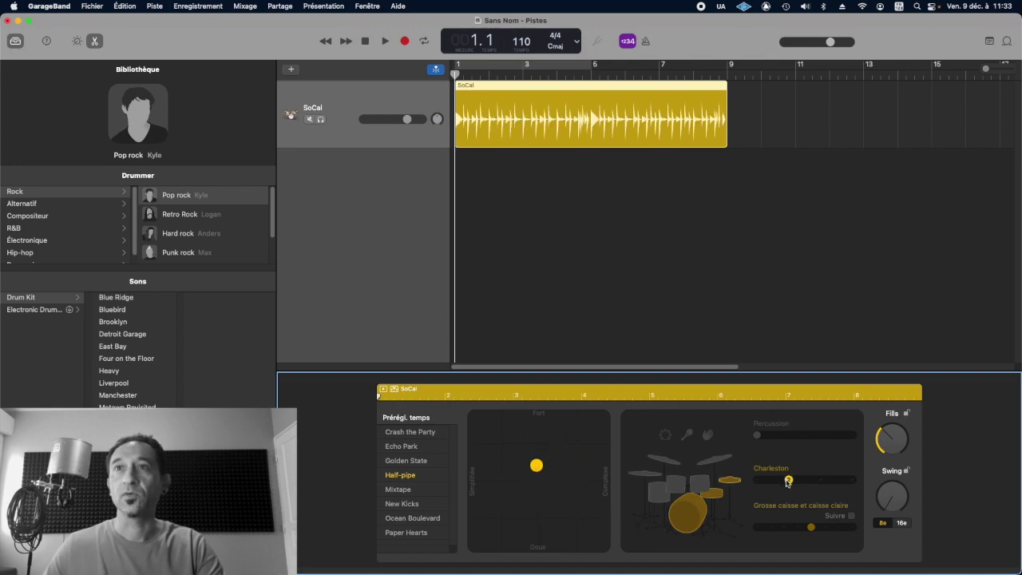
mouse_move(789, 480)
left_mouse_down()
mouse_move(827, 480)
mouse_move(790, 480)
left_mouse_up()
mouse_move(813, 533)
left_mouse_down()
mouse_move(778, 533)
mouse_move(799, 533)
left_mouse_up()
left_click_drag(892, 412, 890, 389)
mouse_move(893, 443)
left_mouse_down()
mouse_move(895, 498)
mouse_move(883, 391)
mouse_move(886, 451)
left_mouse_up()
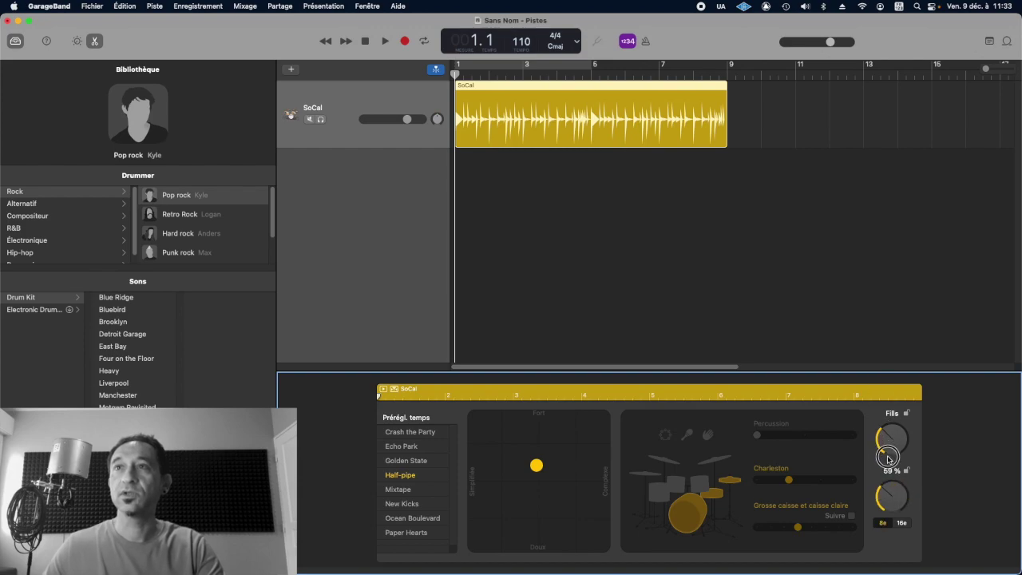
Copy the SoCal drum region and paste the copy at bar 9
left_click(564, 104)
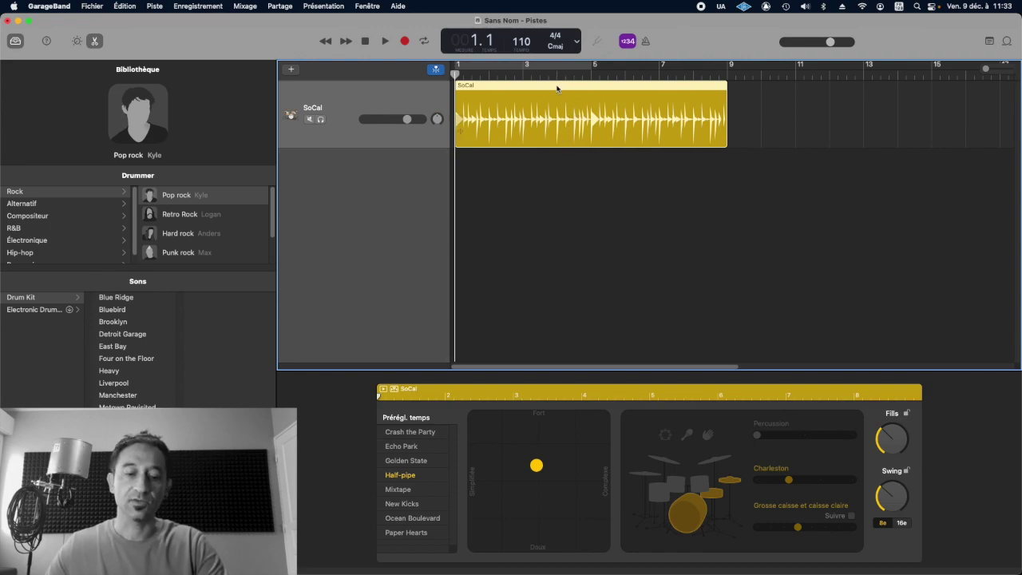
left_click(728, 74)
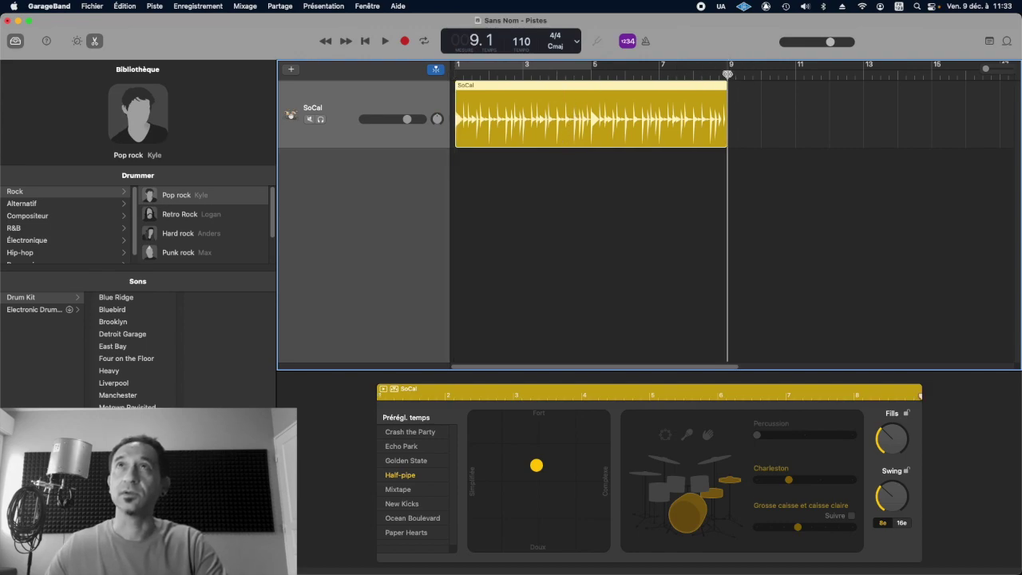
key("super+v")
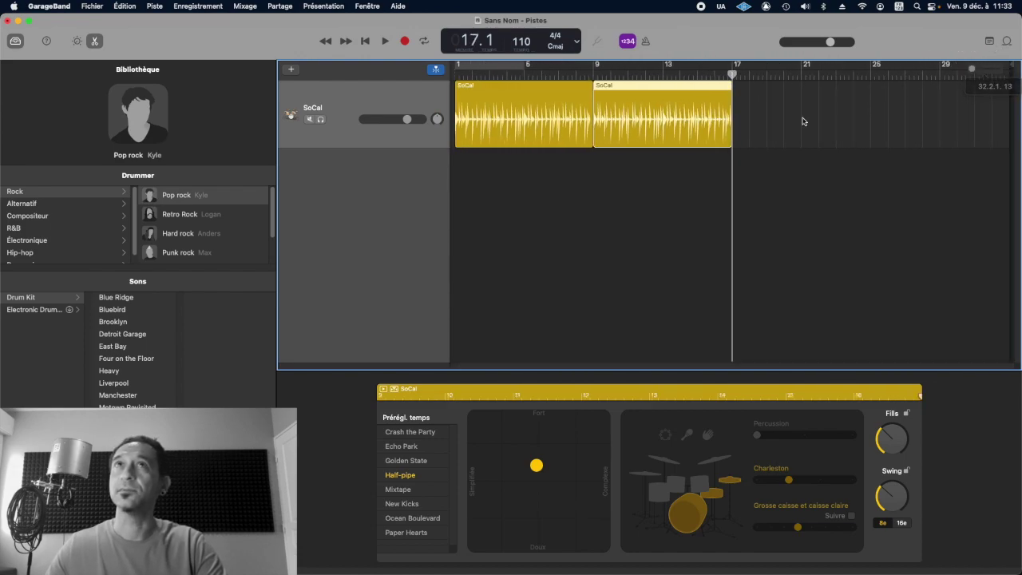
Make the second region louder and more complex, with a higher hi-hat pattern, a lower kick and snare pattern and more fills
left_click(559, 122)
left_click(645, 121)
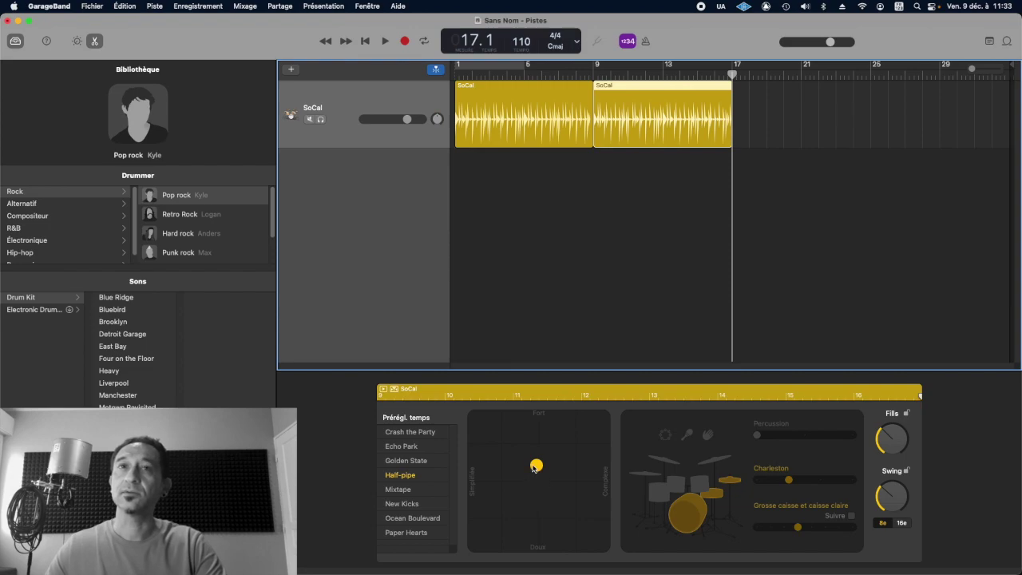
left_click_drag(535, 467, 579, 447)
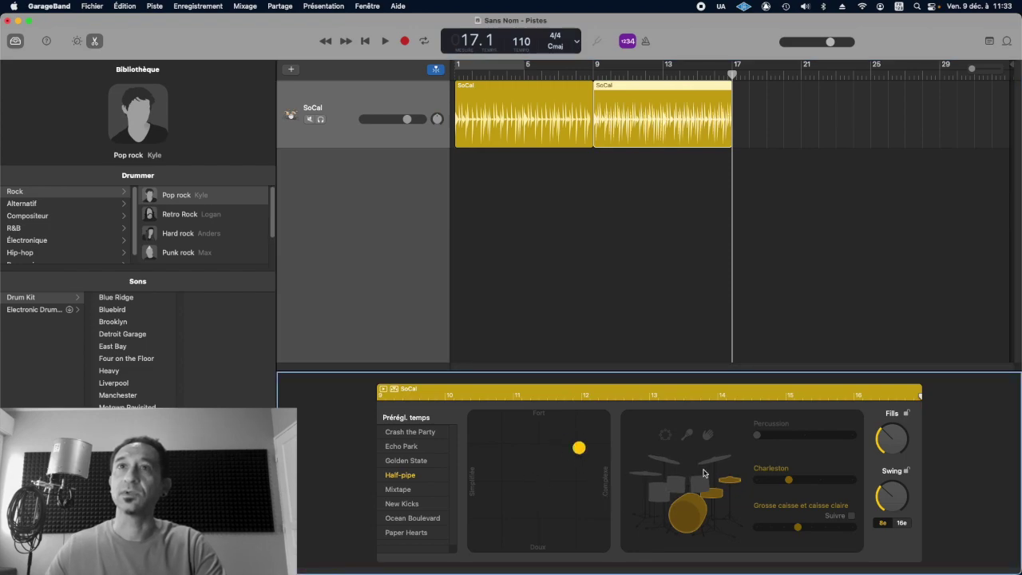
left_click_drag(803, 479, 820, 479)
left_click_drag(797, 527, 783, 527)
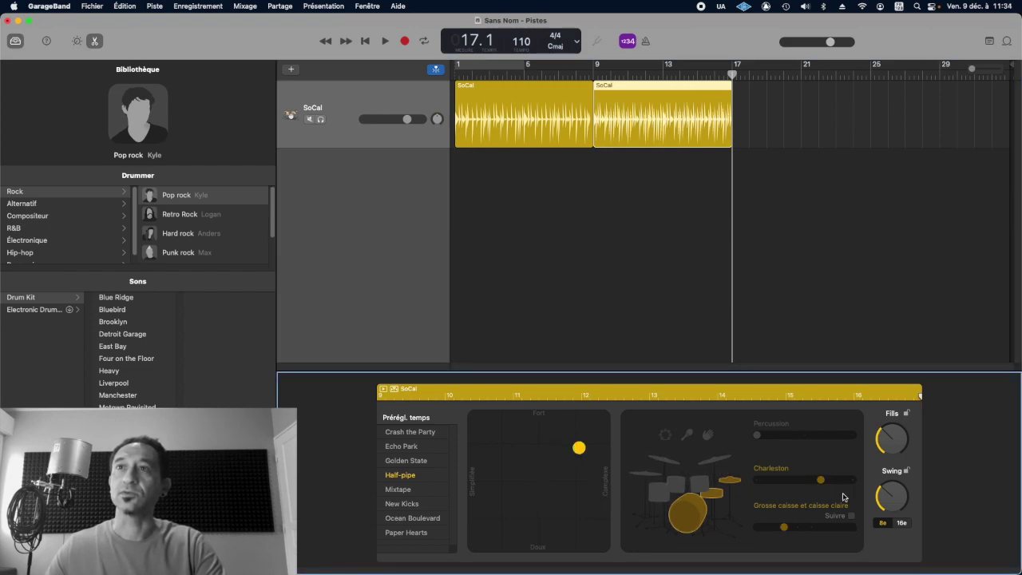
left_click_drag(887, 444, 887, 429)
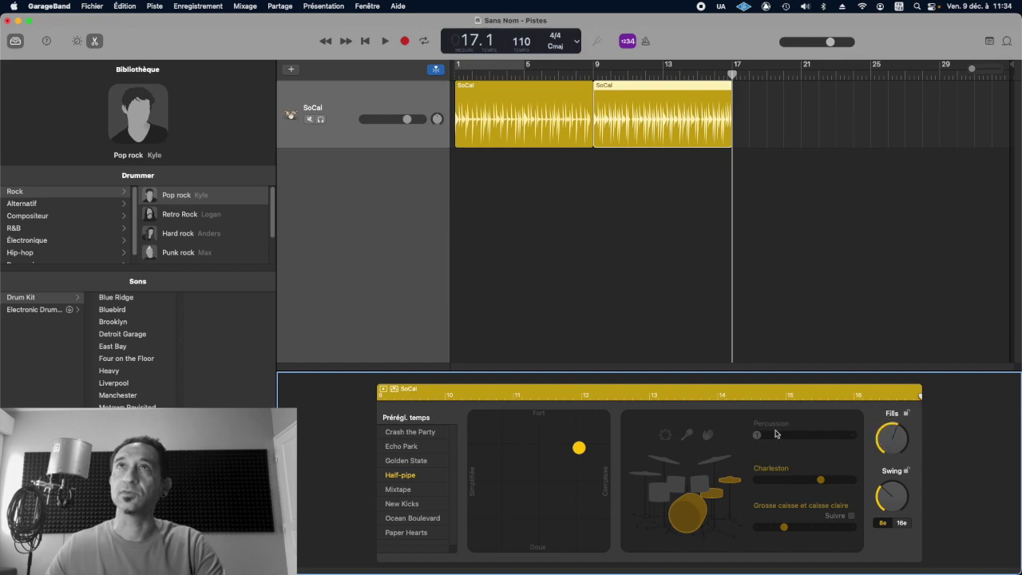
Split the first drum region at bar 5 and the second one at bar 13
left_click(547, 117)
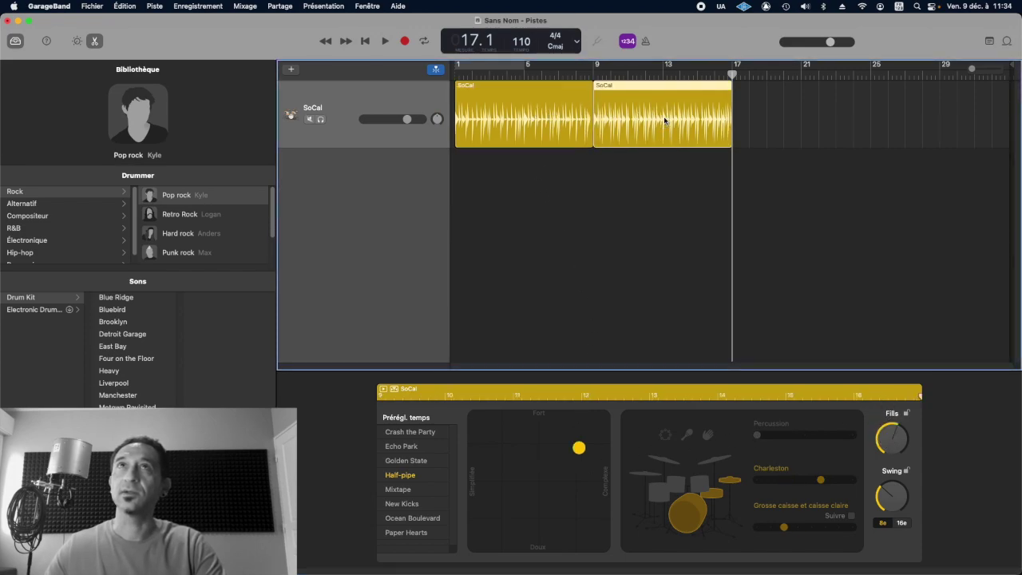
left_click(524, 75)
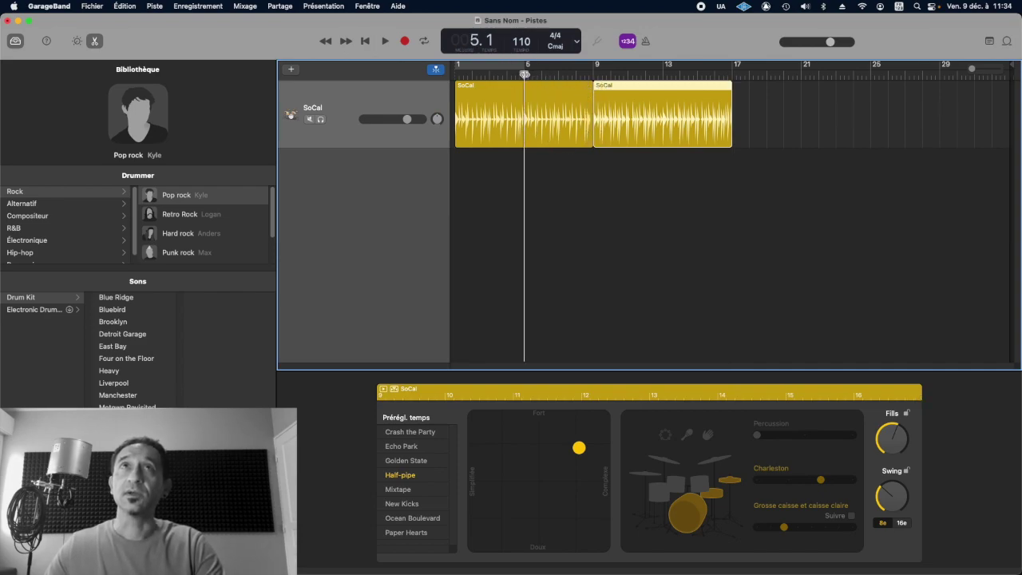
left_click(662, 73)
left_click(488, 118)
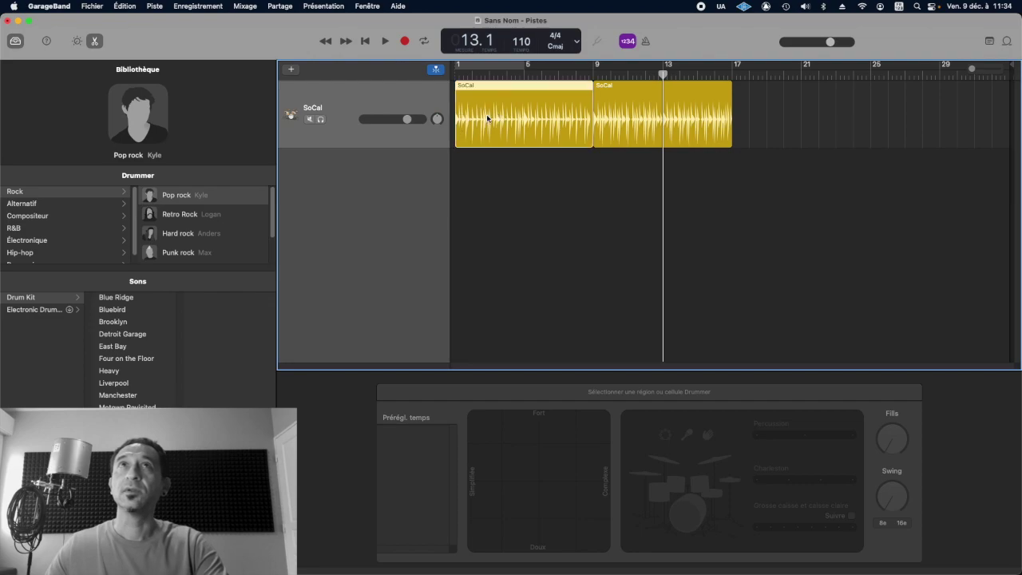
left_click(524, 74)
key("super+t")
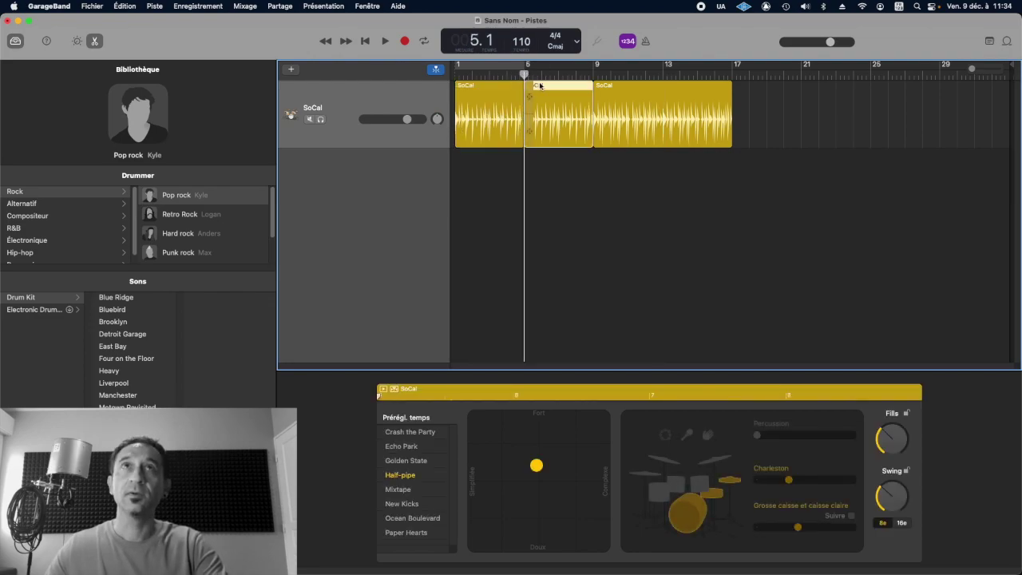
left_click(663, 74)
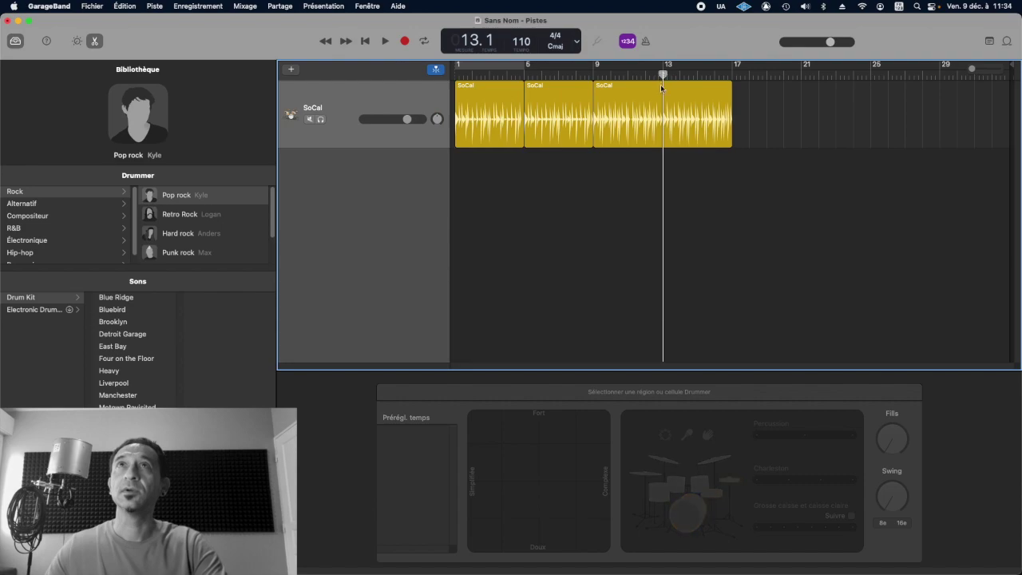
key("super+t")
Set the region at bar 1 to a very soft, simple beat and the one at bar 5 to a soft, complex beat
left_click(491, 116)
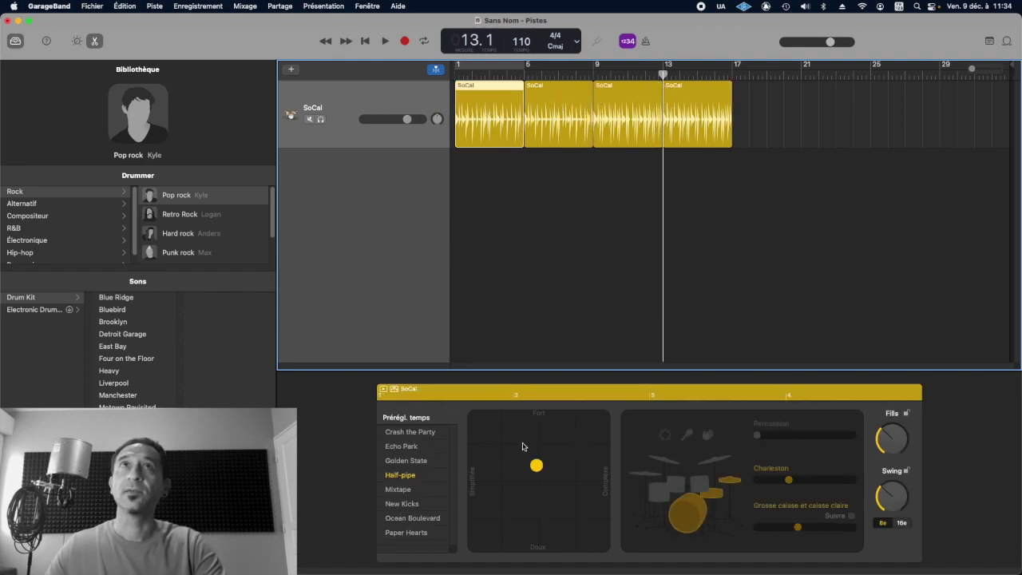
left_click_drag(532, 479, 477, 532)
left_click(559, 116)
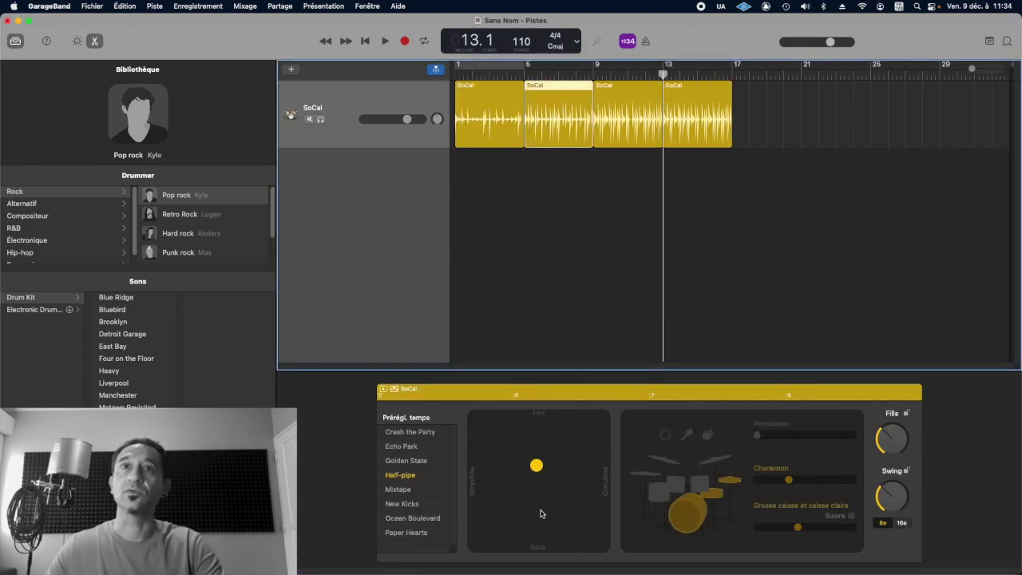
left_click_drag(537, 469, 582, 541)
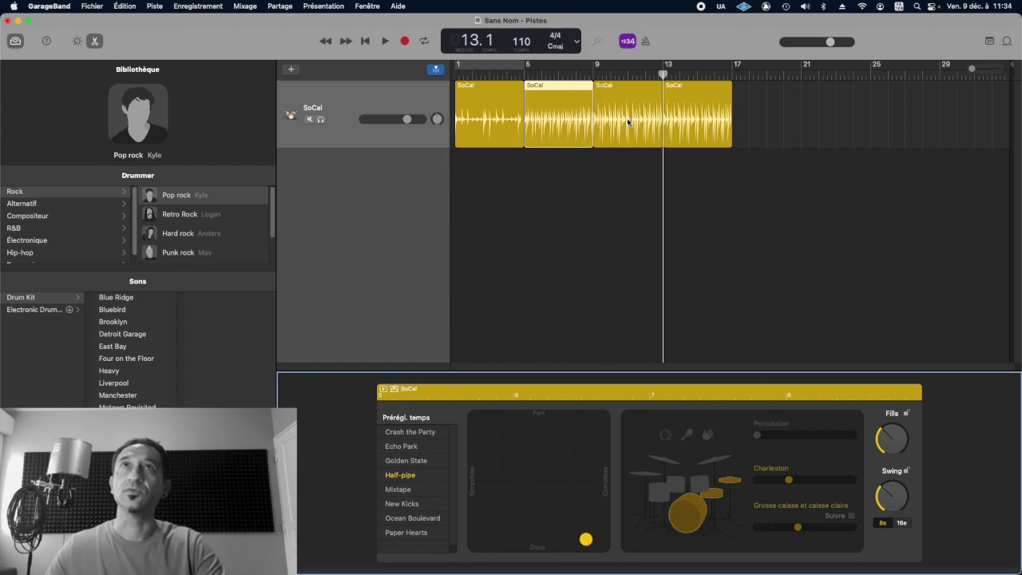
Set the bar 9 region to the loudest, most complex beat and the bar 13 region to a soft, simple beat with a lower hi-hat pattern
key("Right")
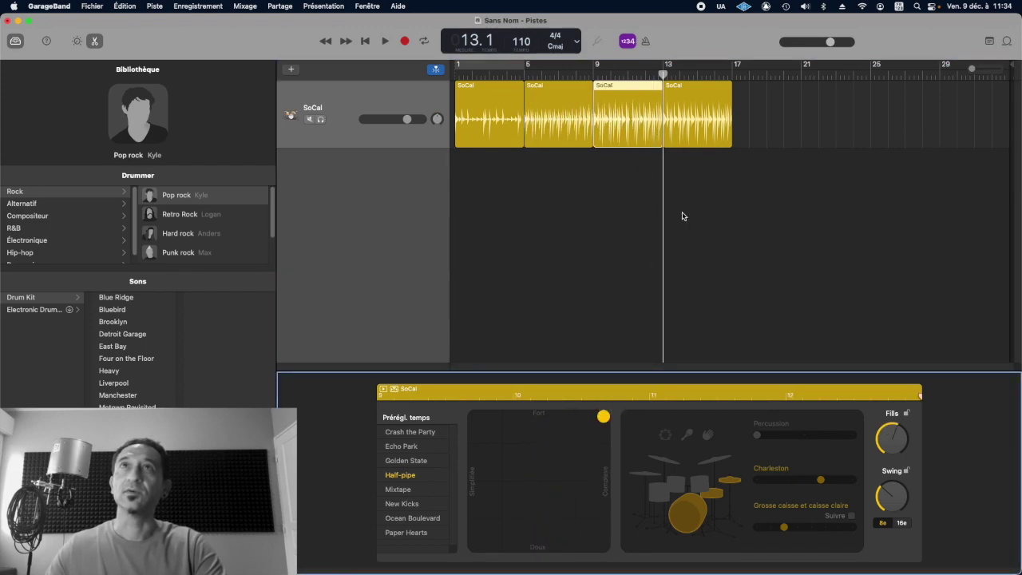
key("Right")
left_click_drag(576, 448, 492, 510)
left_click_drag(820, 479, 788, 479)
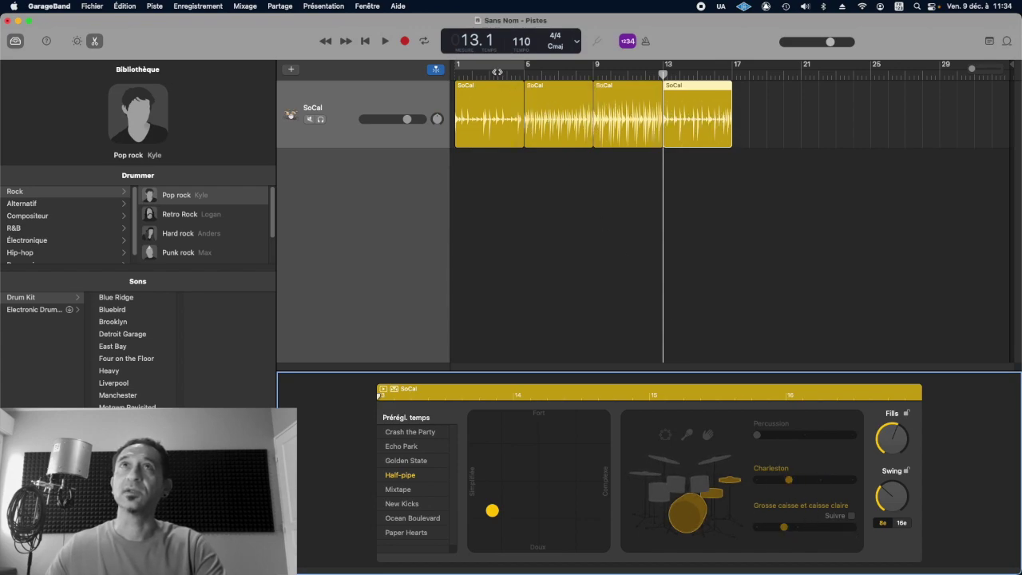
Play the drum track from the beginning, lower the system sound volume and stop playback
left_click(504, 202)
key("Return")
key("space")
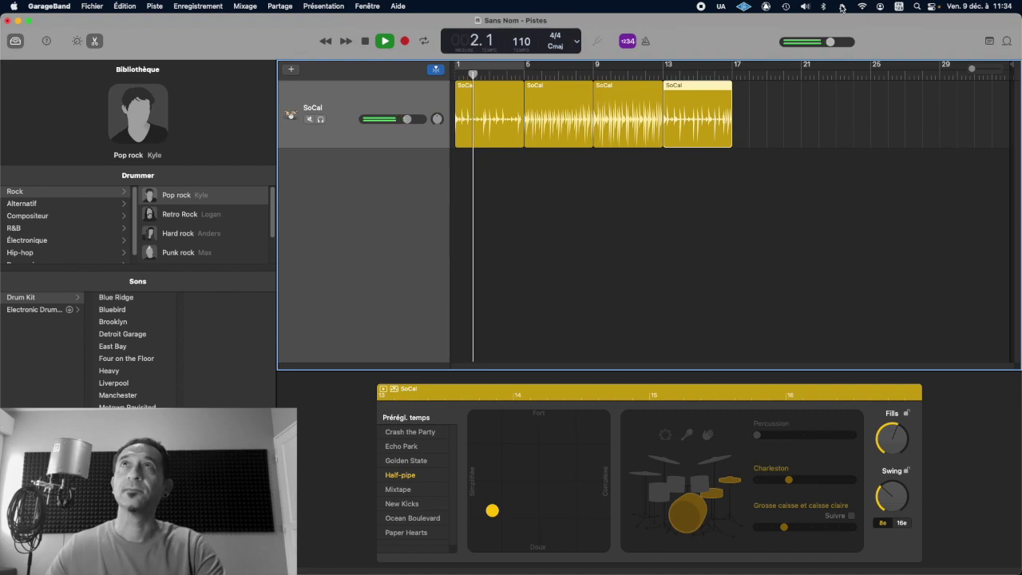
left_click(805, 6)
left_click_drag(826, 39, 827, 38)
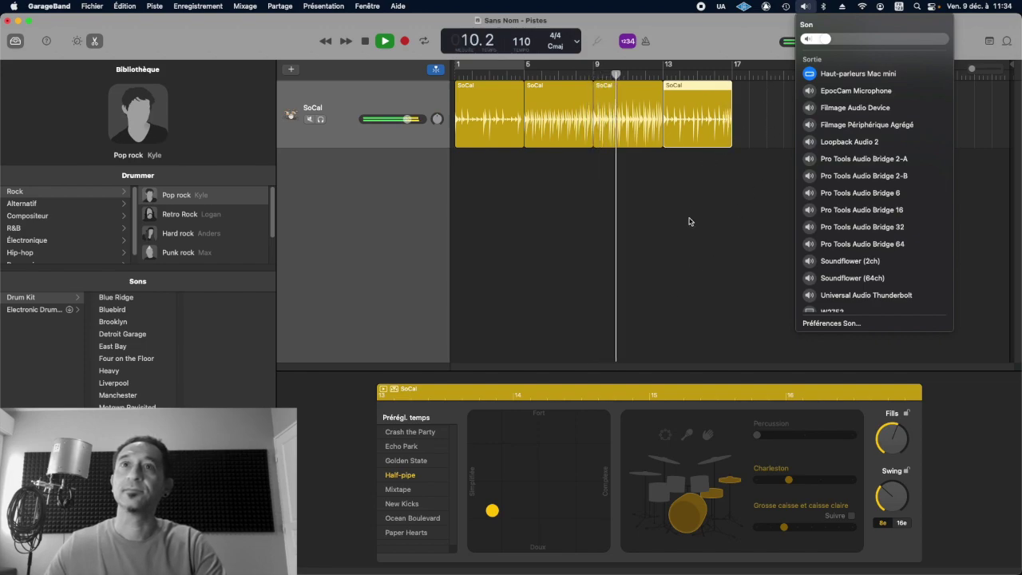
left_click(734, 169)
key("space")
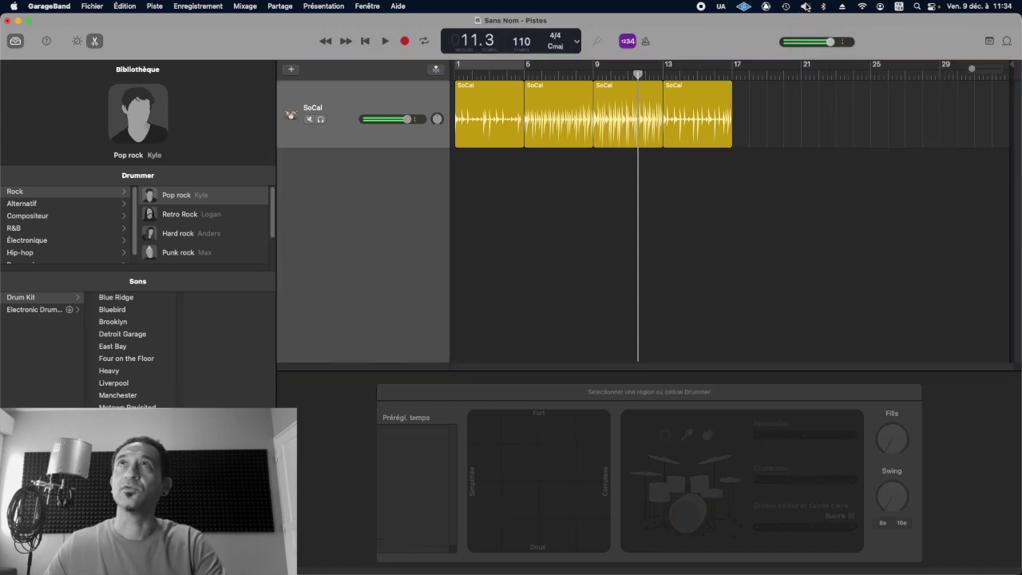
left_click(805, 7)
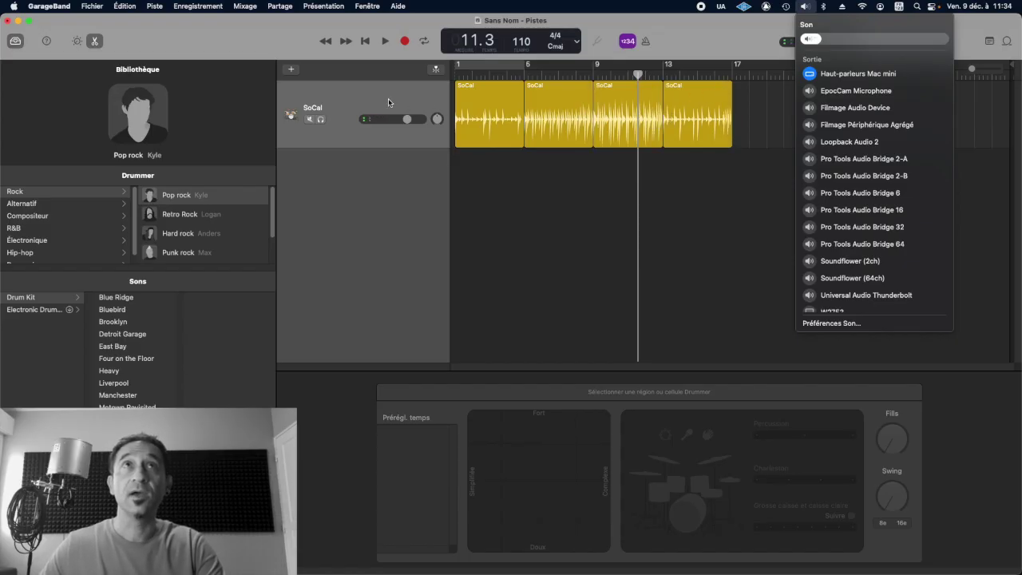
Show the arrangement track above the SoCal drum track
left_click(388, 102)
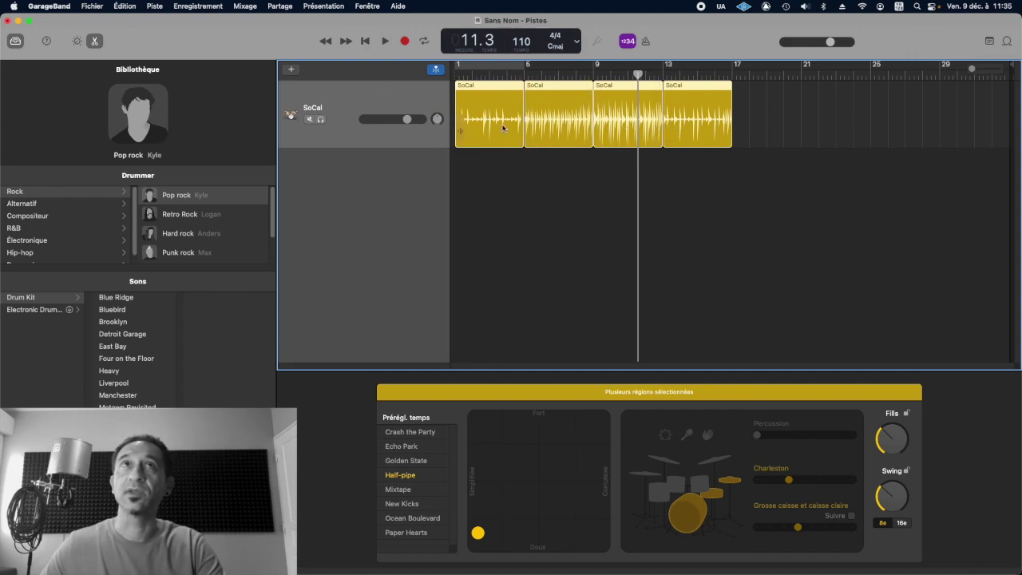
left_click(292, 72)
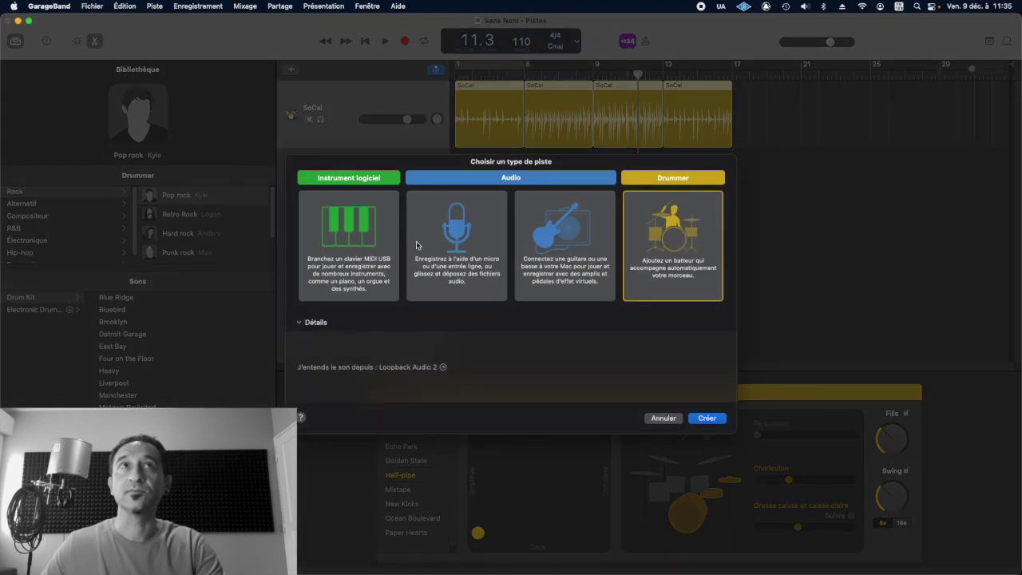
left_click(664, 418)
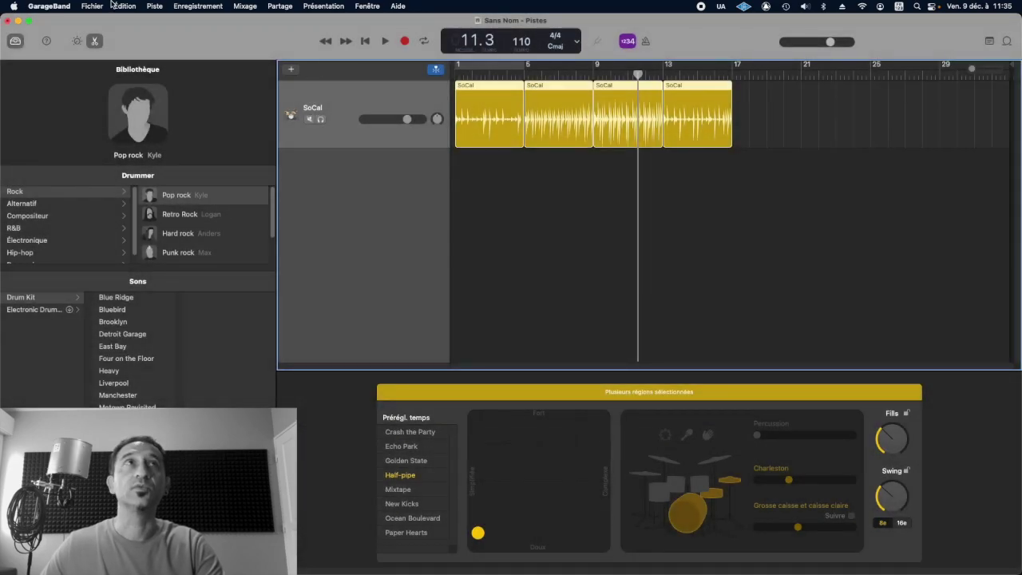
left_click(152, 8)
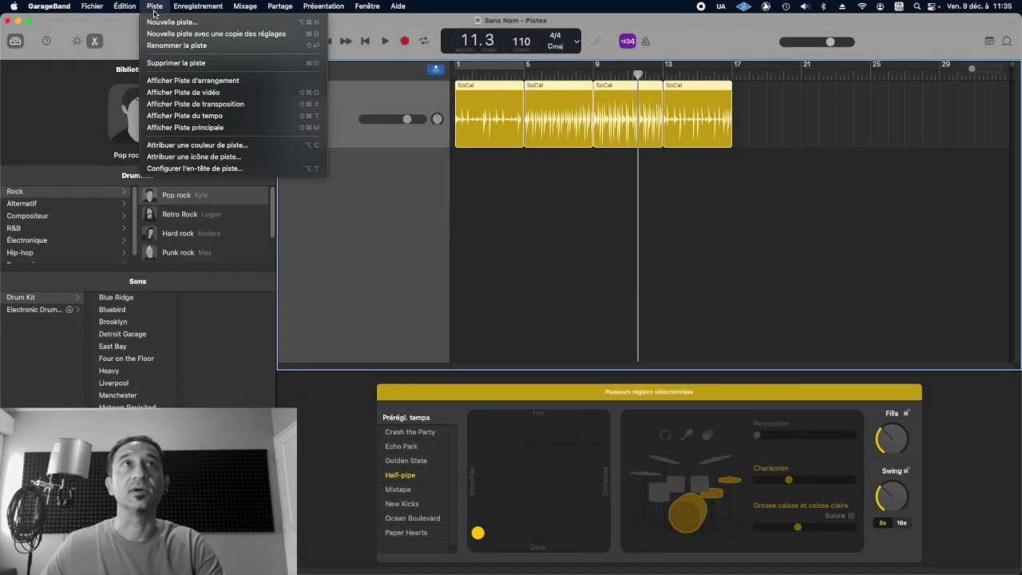
left_click(174, 81)
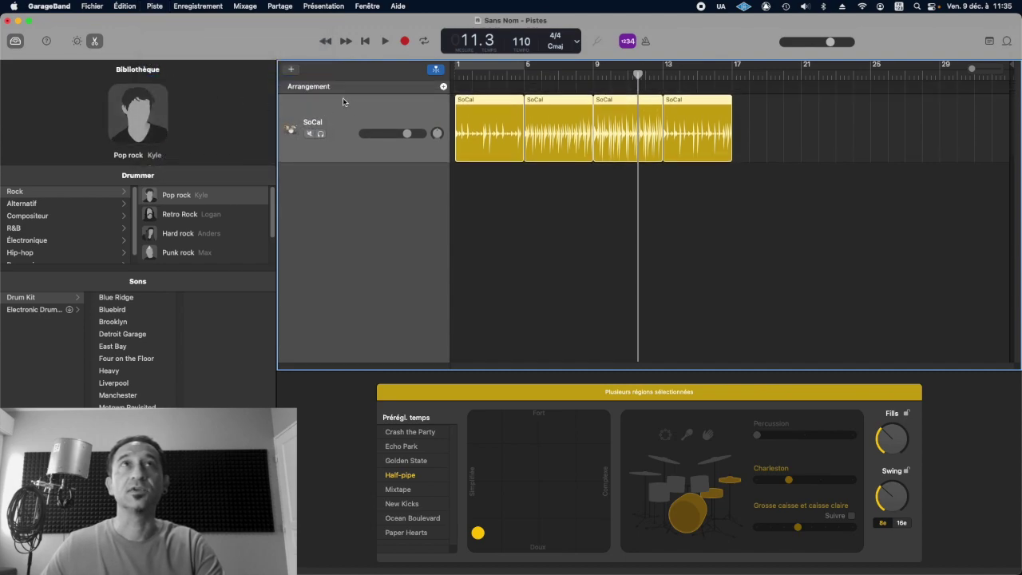
Return the playhead to bar 1 and add an Intro arrangement marker spanning bars 1 to 5
left_click_drag(639, 74, 451, 116)
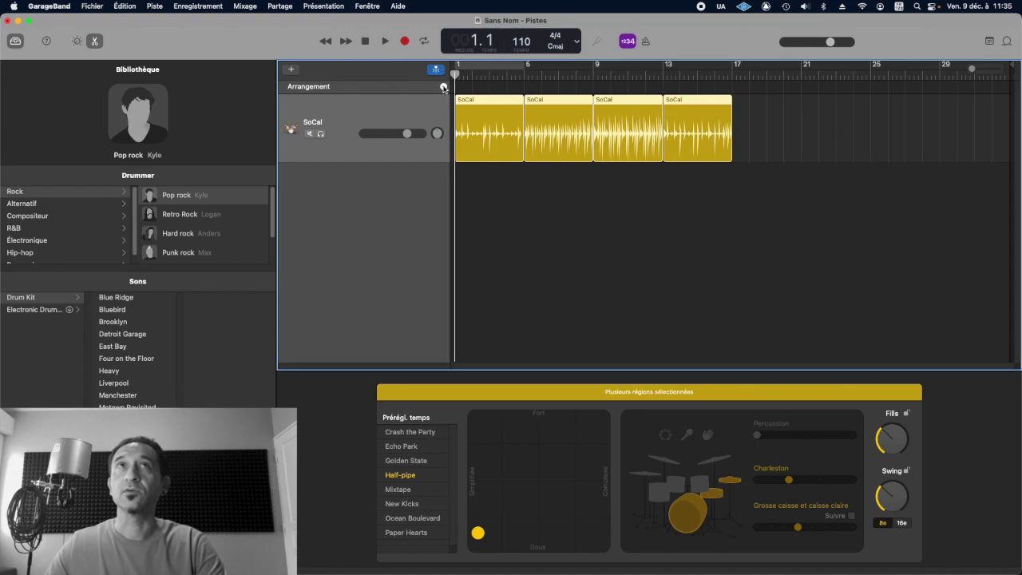
left_click(444, 87)
left_click_drag(591, 87, 524, 86)
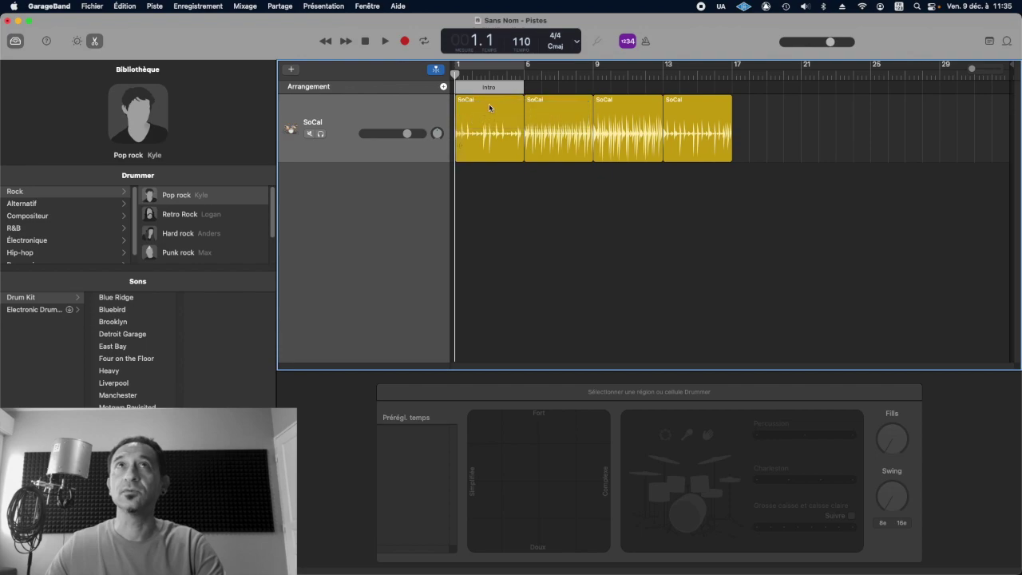
Add a Couplet marker from bar 5 to 9 and a Refrain marker from bar 9 to 13
left_click(444, 87)
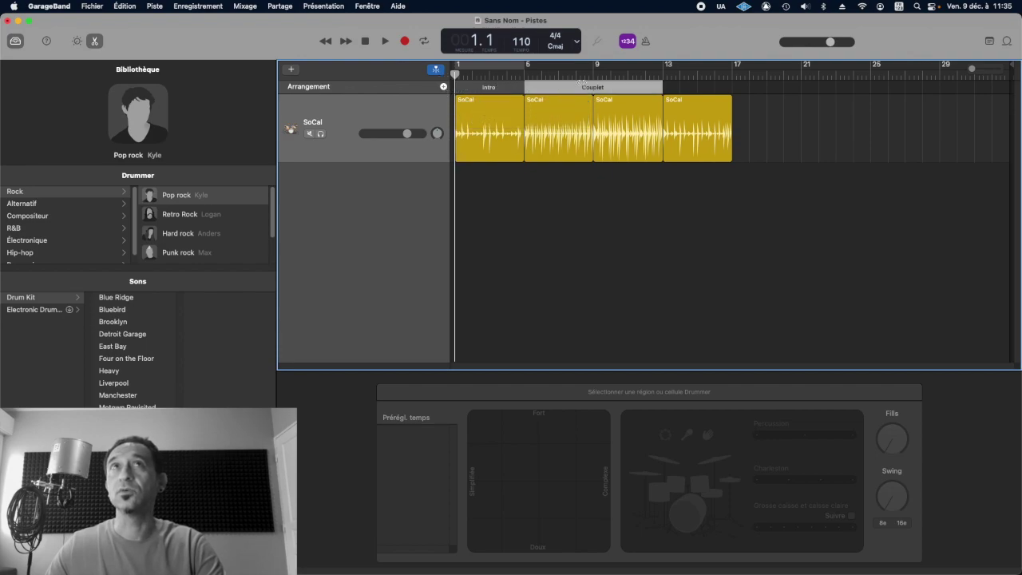
mouse_move(662, 86)
left_mouse_down()
mouse_move(578, 87)
mouse_move(593, 86)
left_mouse_up()
left_click(444, 87)
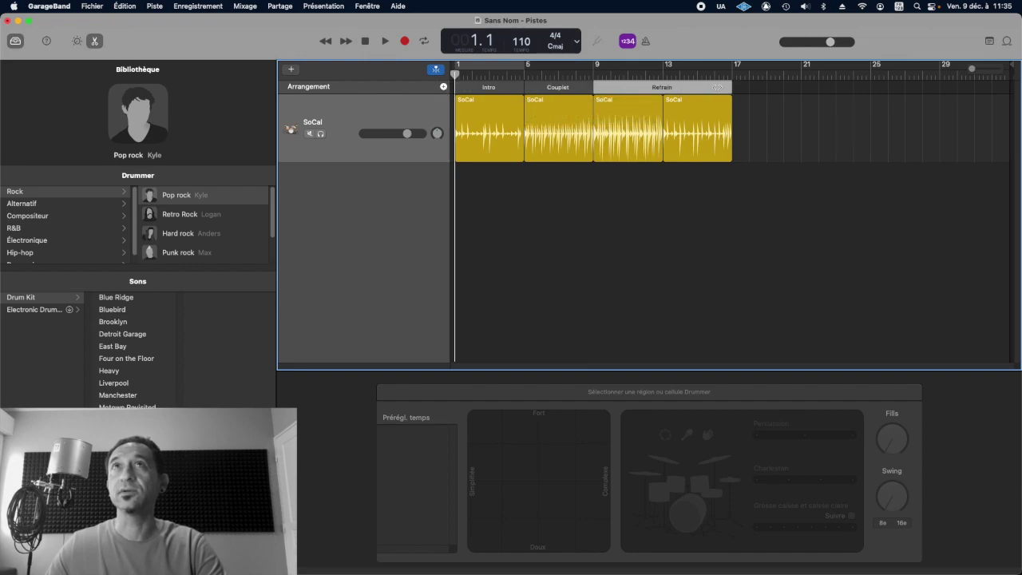
left_click_drag(728, 87, 663, 86)
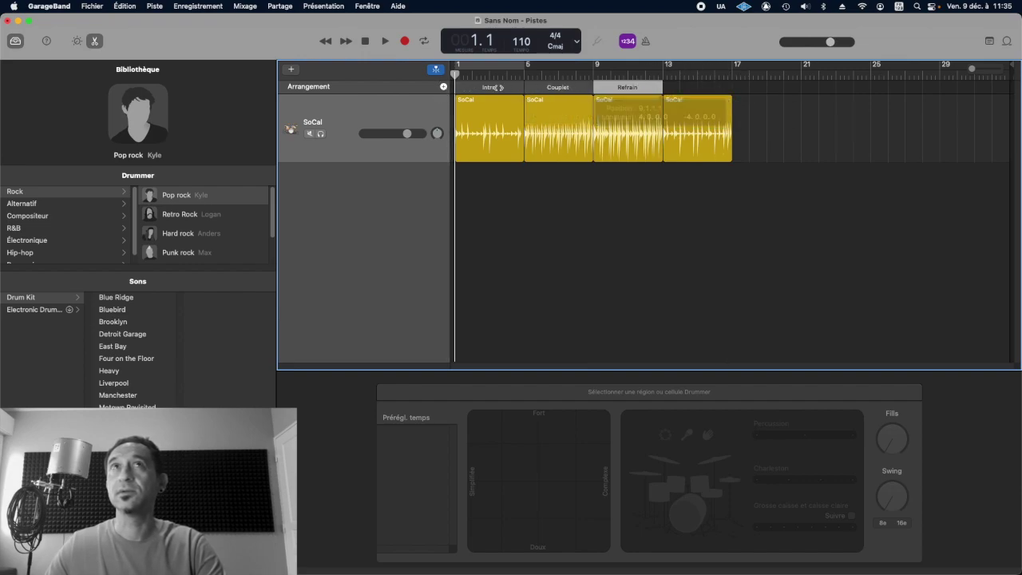
Add a Pont marker from bar 13 to 17, followed by an Outro marker starting at bar 17
left_click(444, 87)
mouse_move(801, 87)
left_mouse_down()
mouse_move(719, 86)
mouse_move(731, 86)
left_mouse_up()
left_click(444, 87)
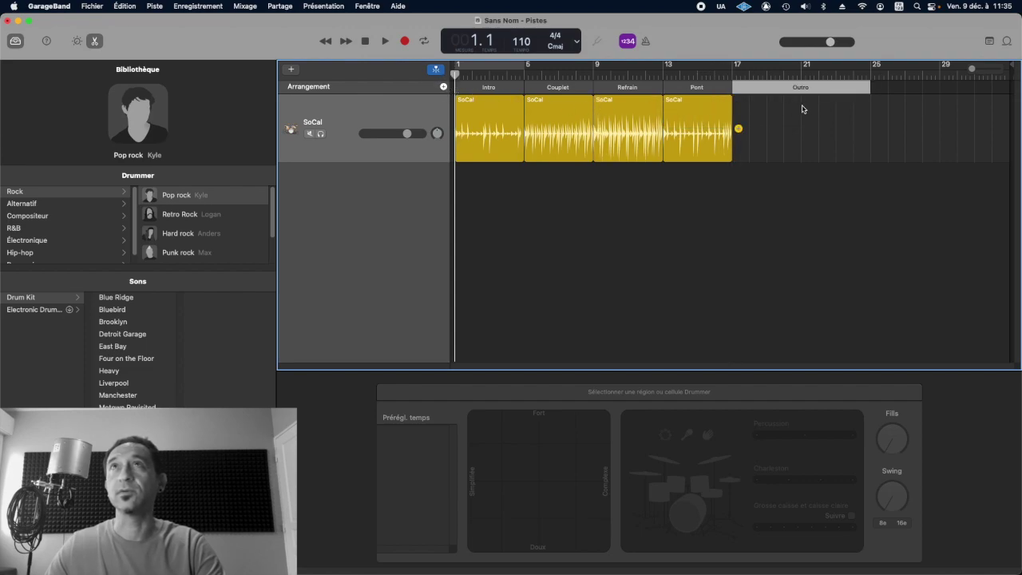
Shorten the Outro marker to end at bar 21 and create a new track with a copy of the SoCal track's settings
left_click_drag(868, 87, 801, 87)
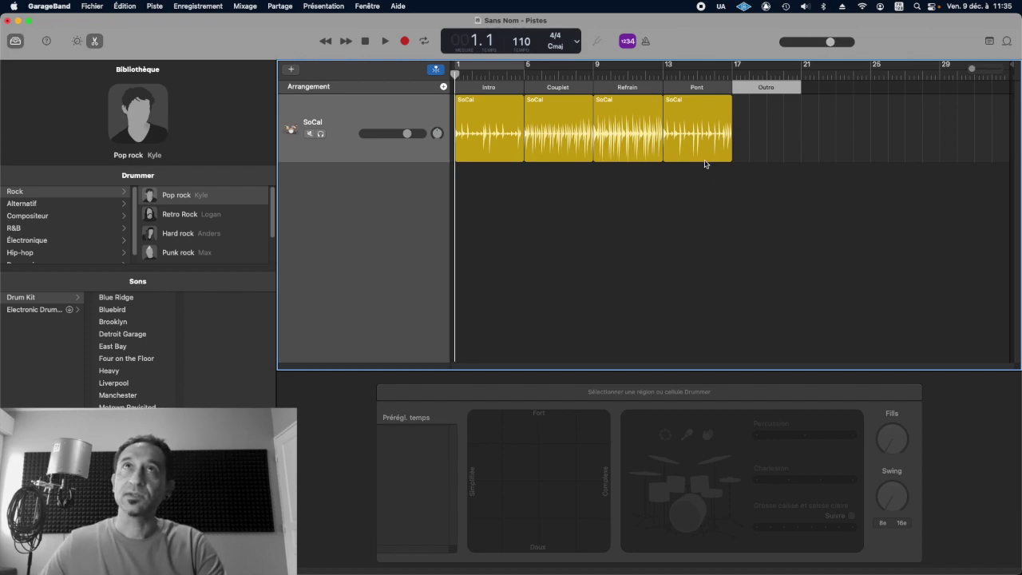
right_click(355, 114)
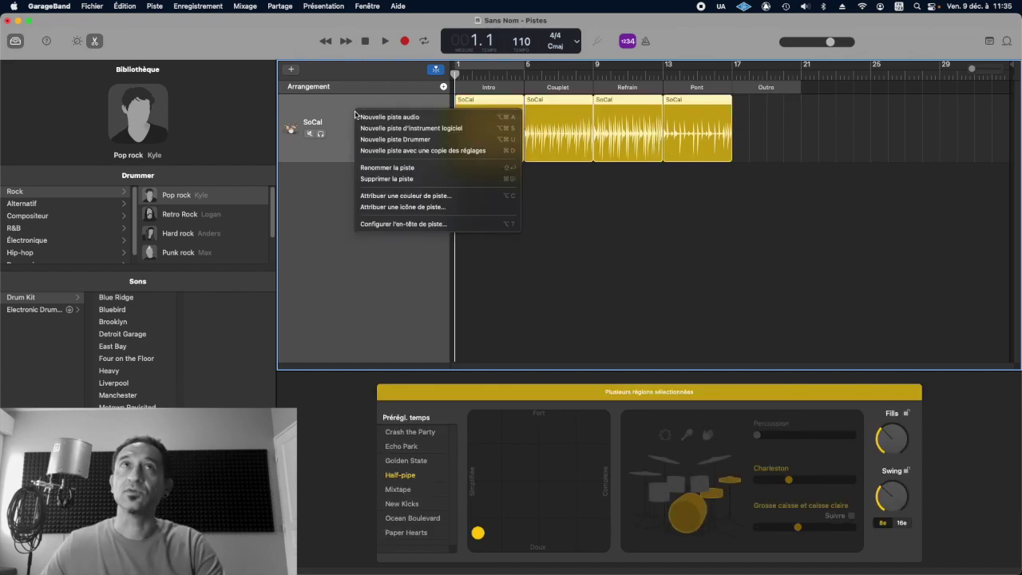
left_click(391, 152)
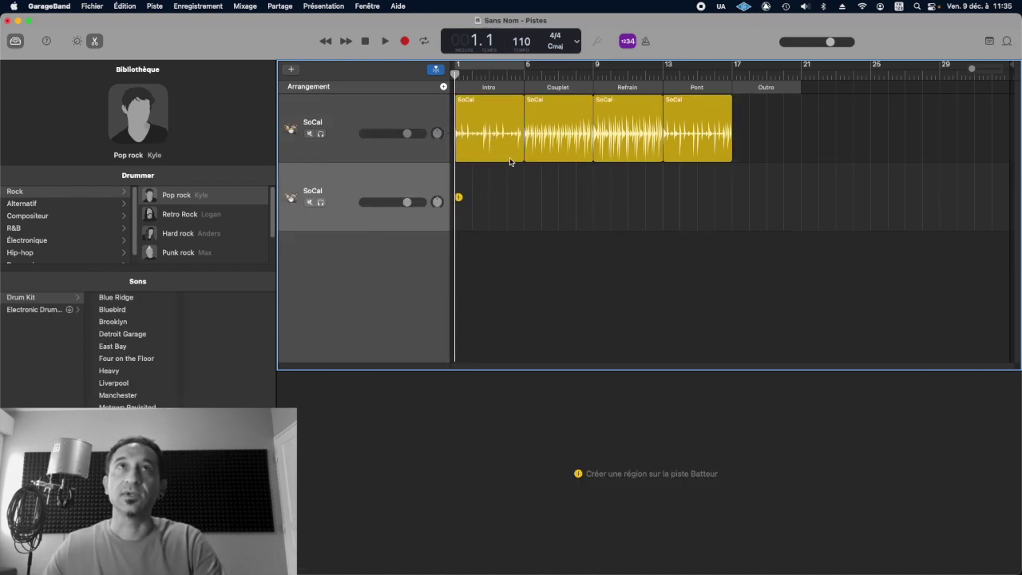
Fill the second SoCal track with Drummer regions for the Intro, Couplet, Refrain, Pont and Outro sections
left_click(459, 197)
left_click(531, 197)
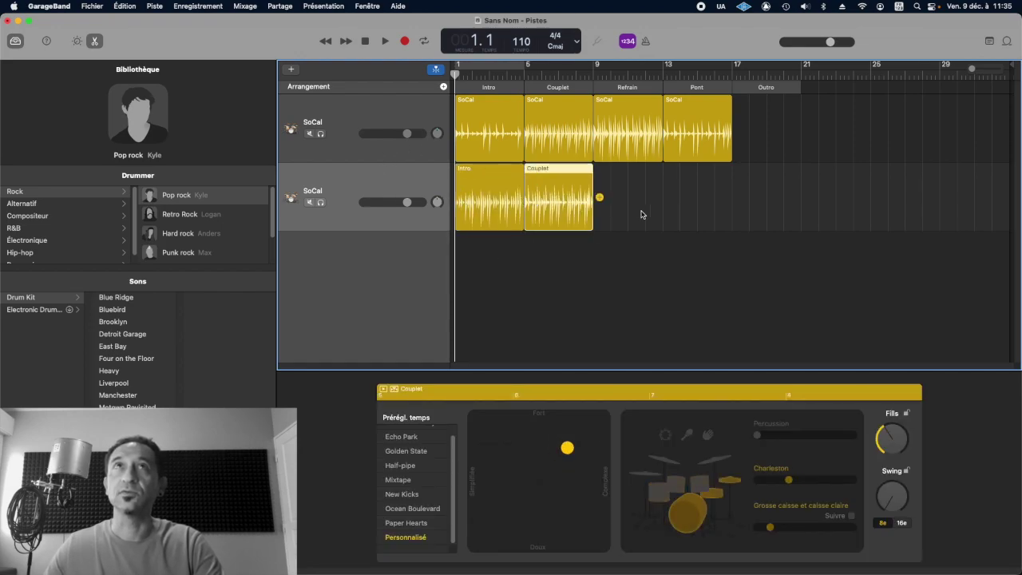
left_click(600, 197)
left_click(671, 200)
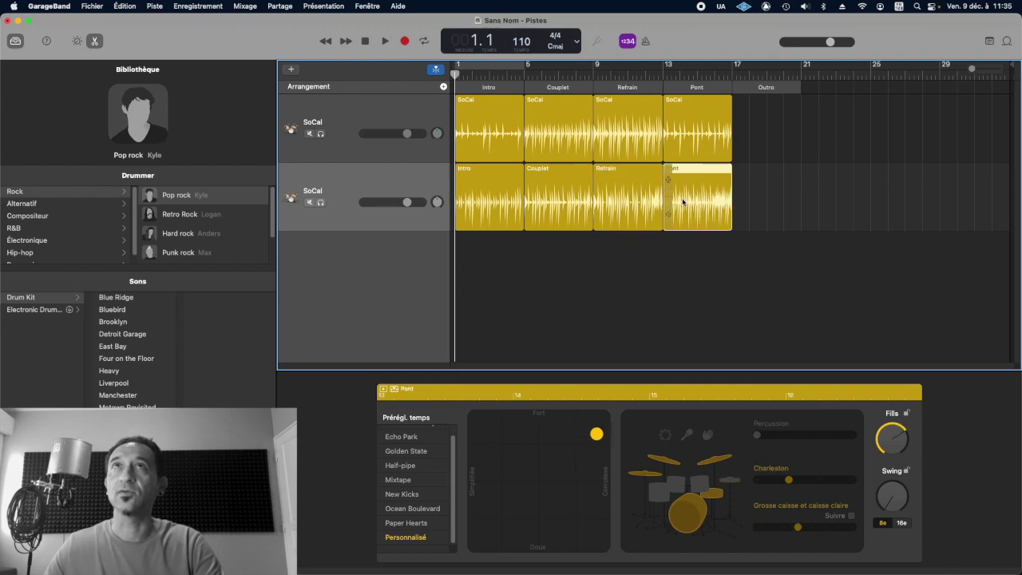
left_click(738, 199)
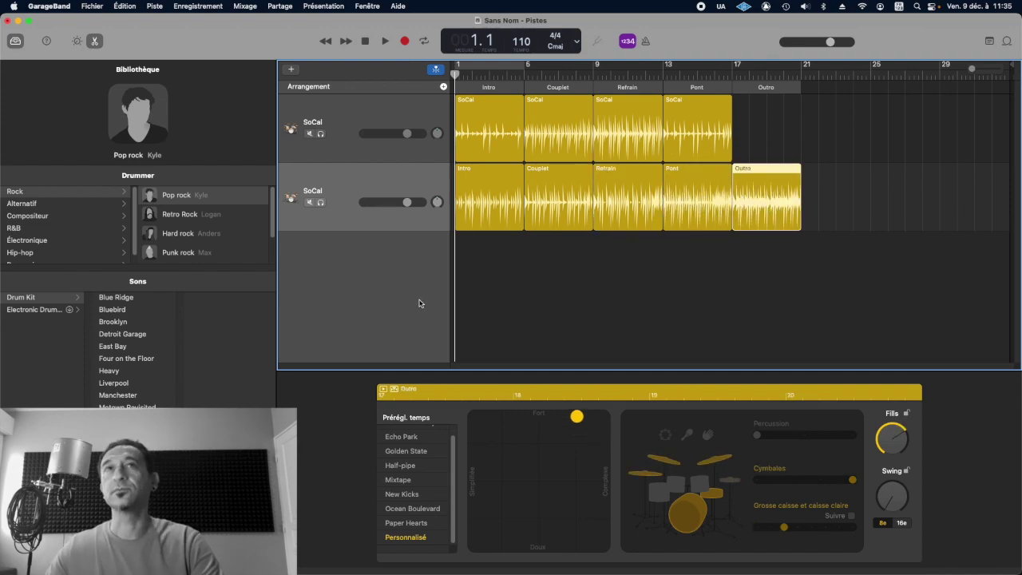
Mute the first SoCal track and play the second one through, viewing the Drummer settings of its regions
left_click(310, 133)
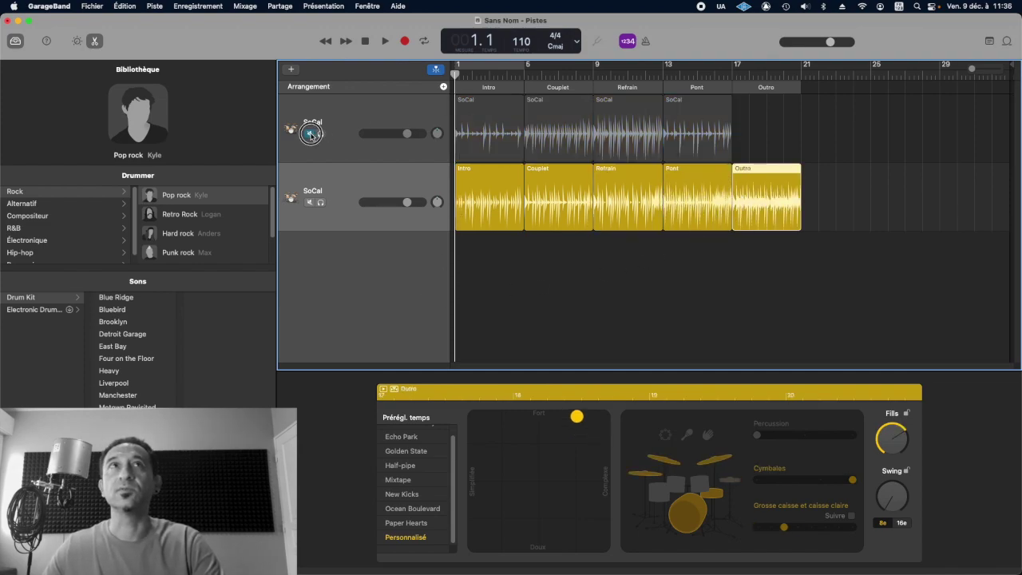
key("space")
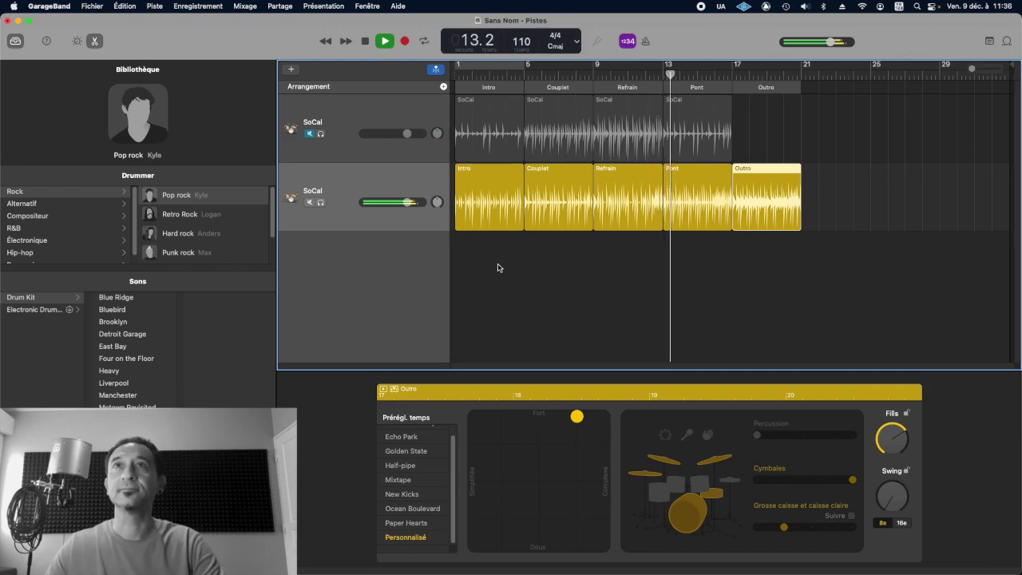
left_click(712, 203)
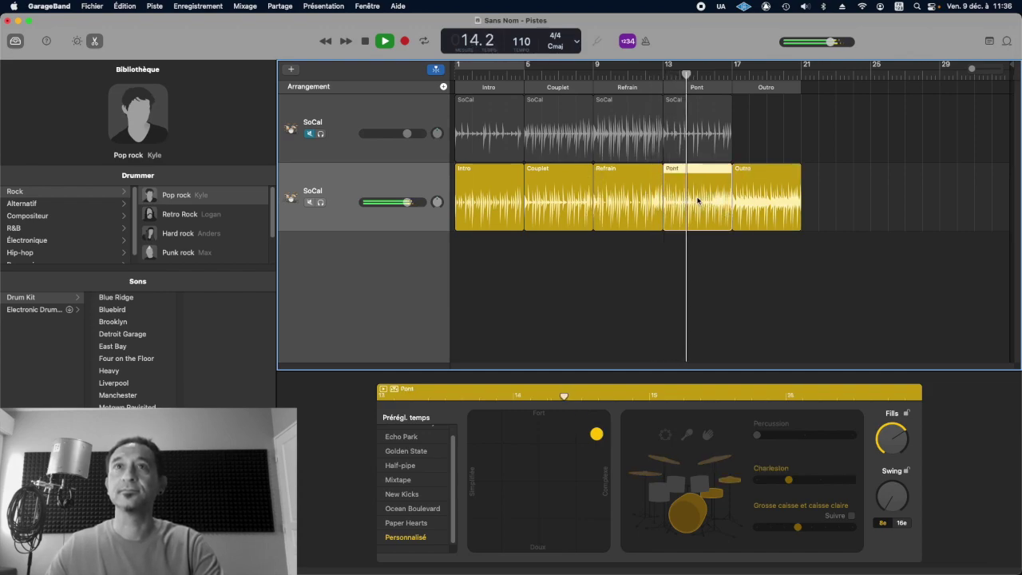
left_click(766, 202)
left_click(636, 199)
left_click(570, 200)
left_click(506, 201)
left_click(746, 205)
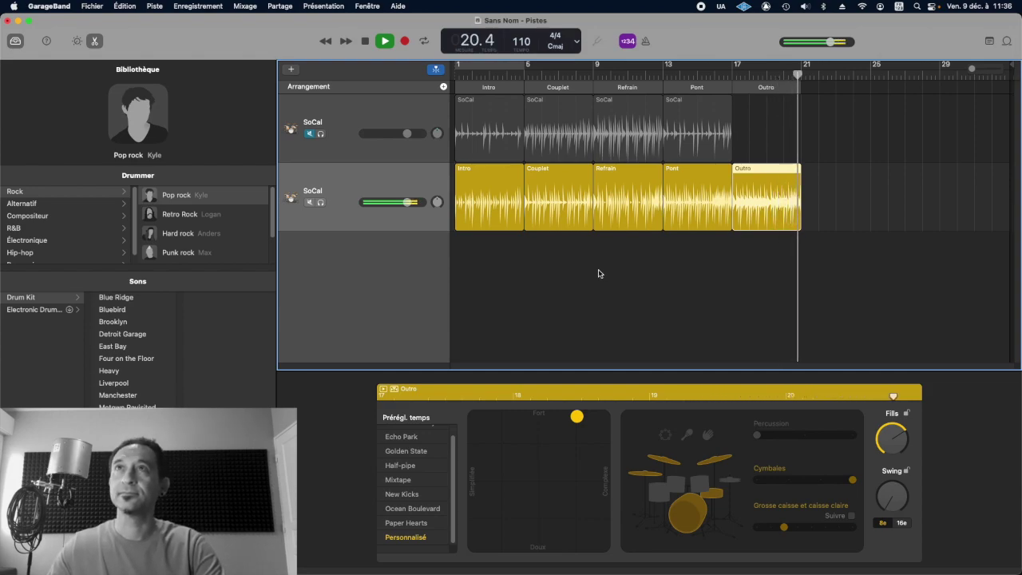
key("space")
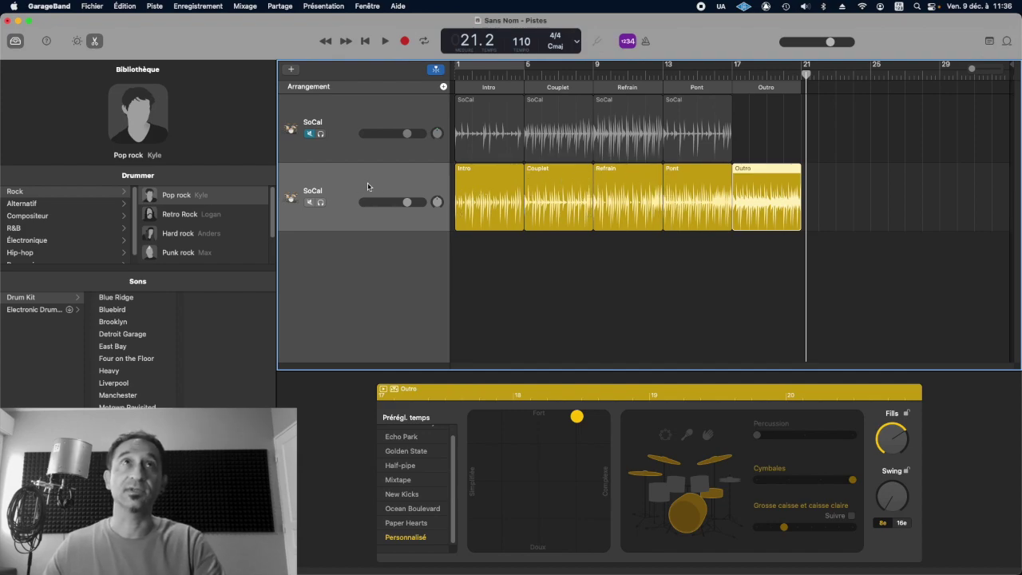
Add a software instrument track and assign it the SoCal drum kit sound
left_click(292, 70)
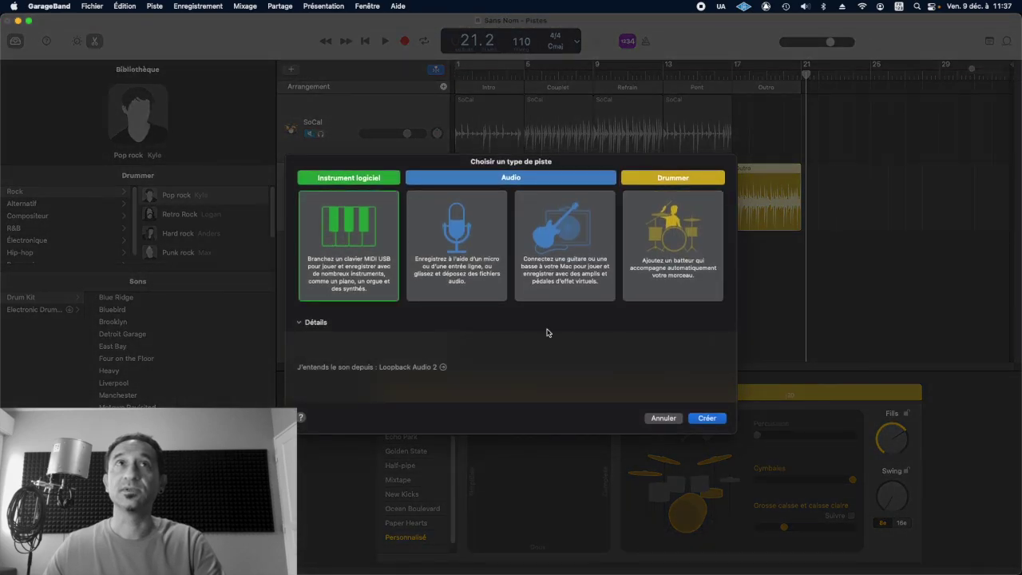
left_click(706, 424)
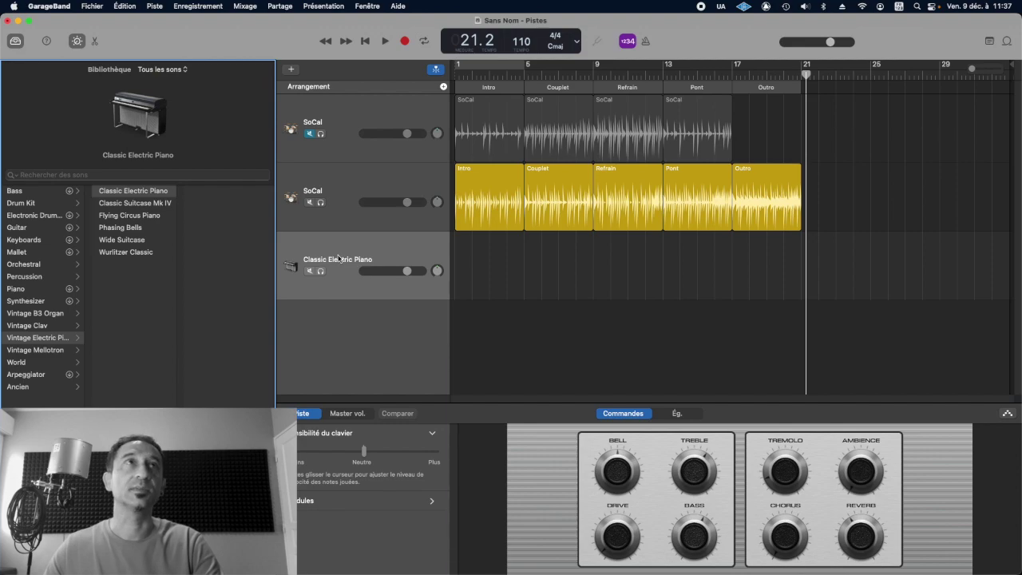
left_click(350, 177)
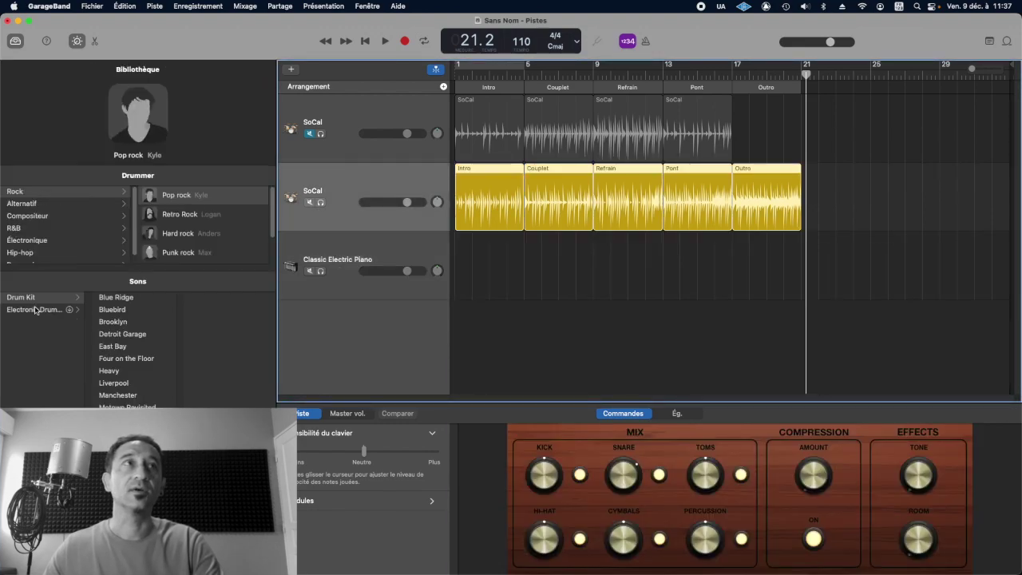
left_click(348, 249)
left_click(40, 205)
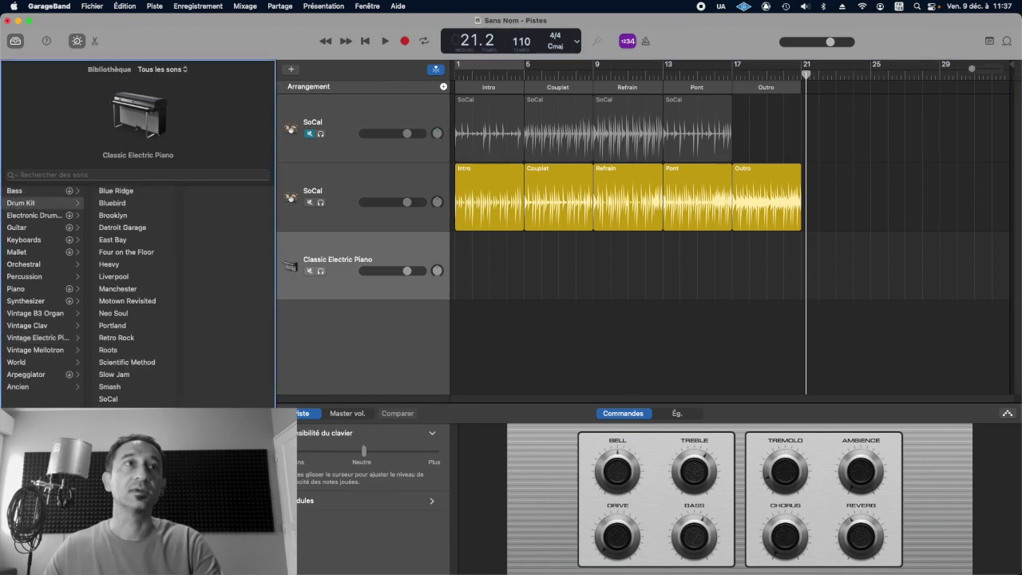
left_click(112, 399)
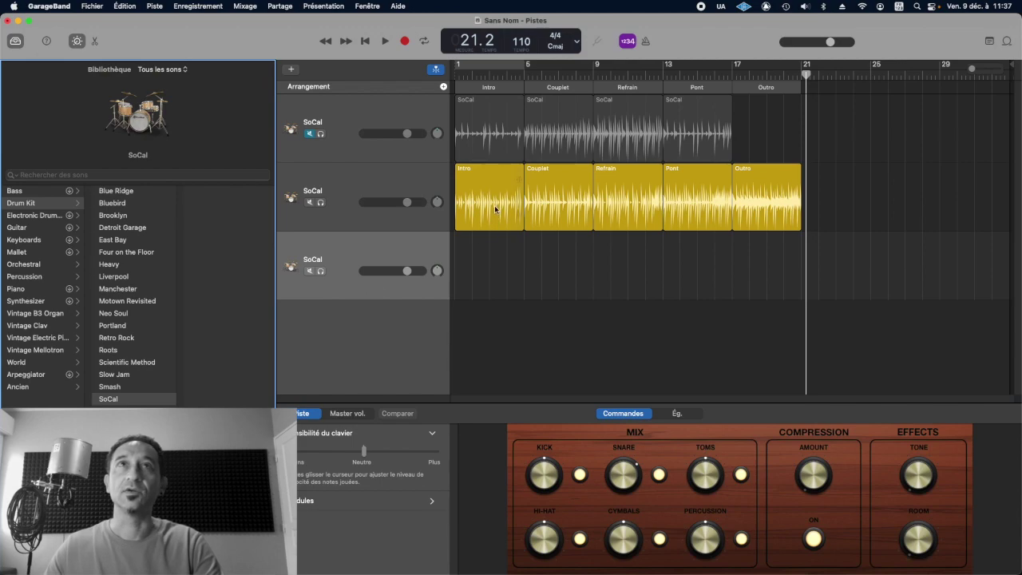
Copy the five Drummer regions of the second SoCal track onto the new software instrument track, starting at bar 1
left_click(496, 207)
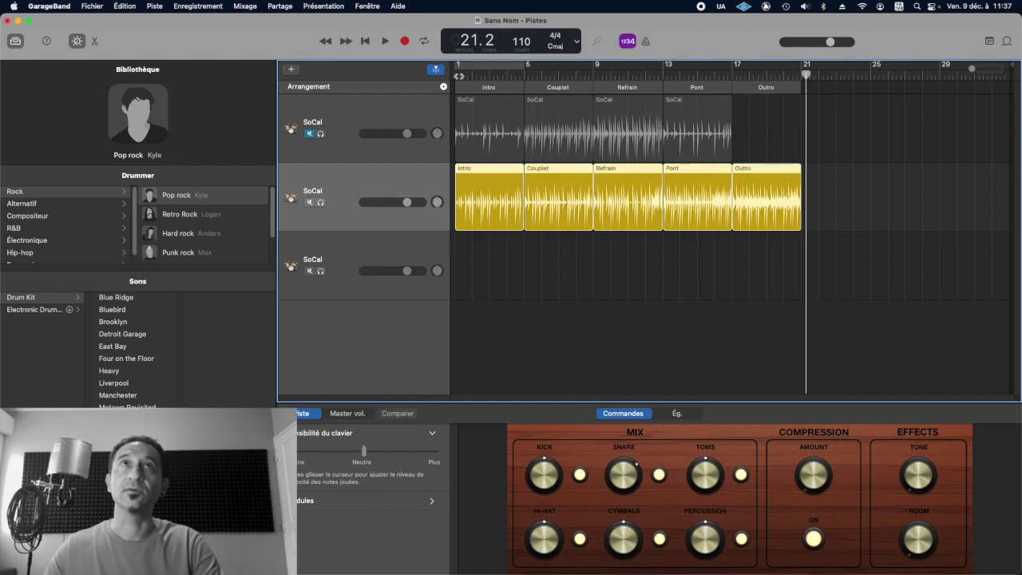
left_click(365, 41)
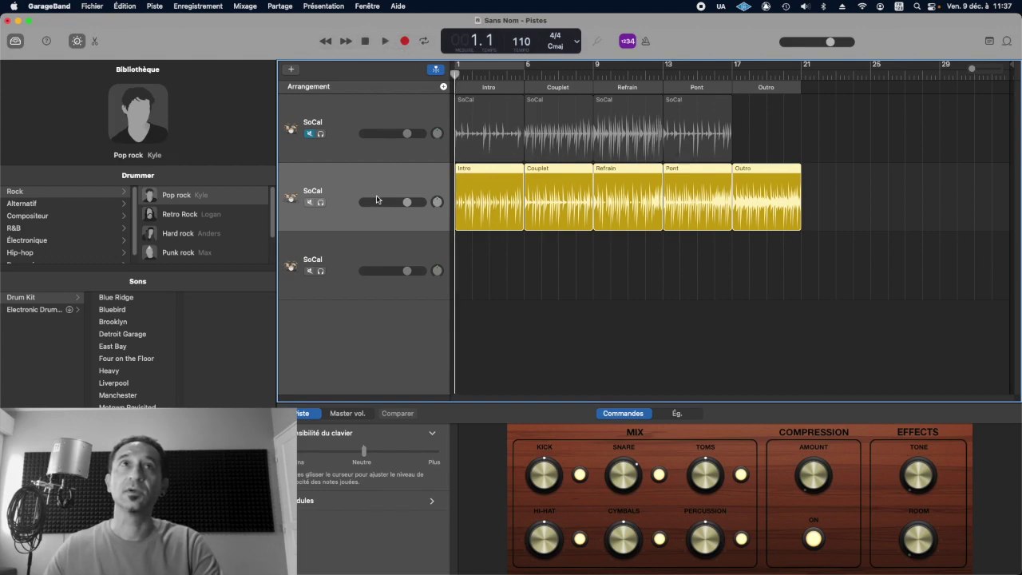
left_click(354, 255)
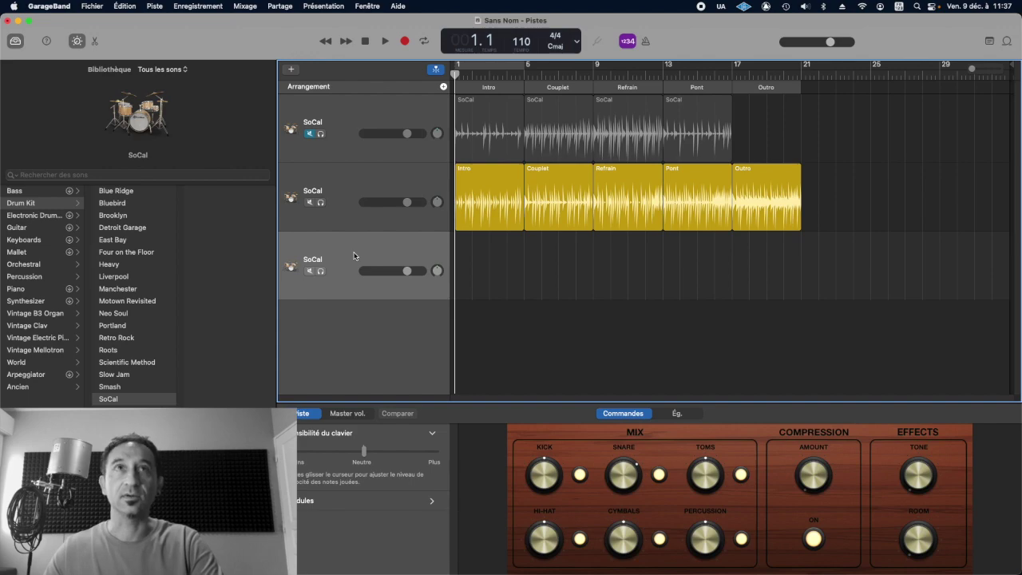
key("super+v")
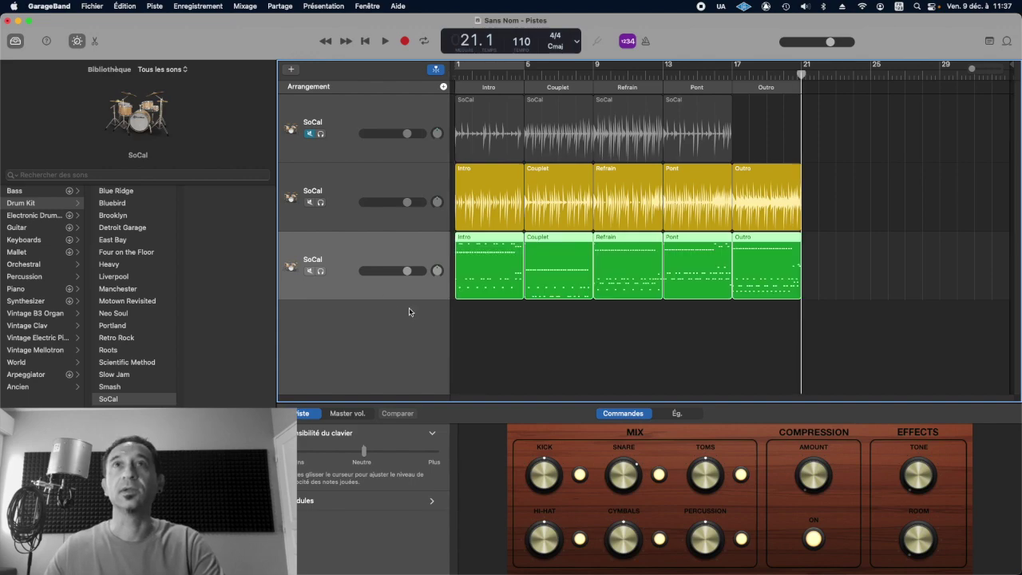
Mute the second SoCal track and play the pasted MIDI regions from bar 1 with their notes shown in the piano roll
double_click(484, 271)
left_click_drag(1000, 326, 998, 327)
left_click(315, 178)
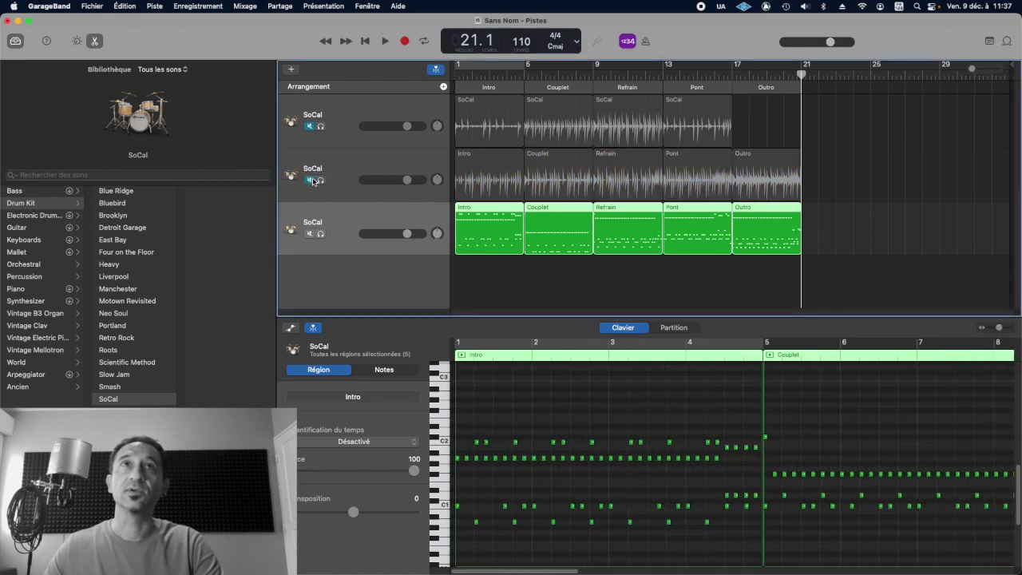
left_click_drag(462, 74, 455, 74)
key("space")
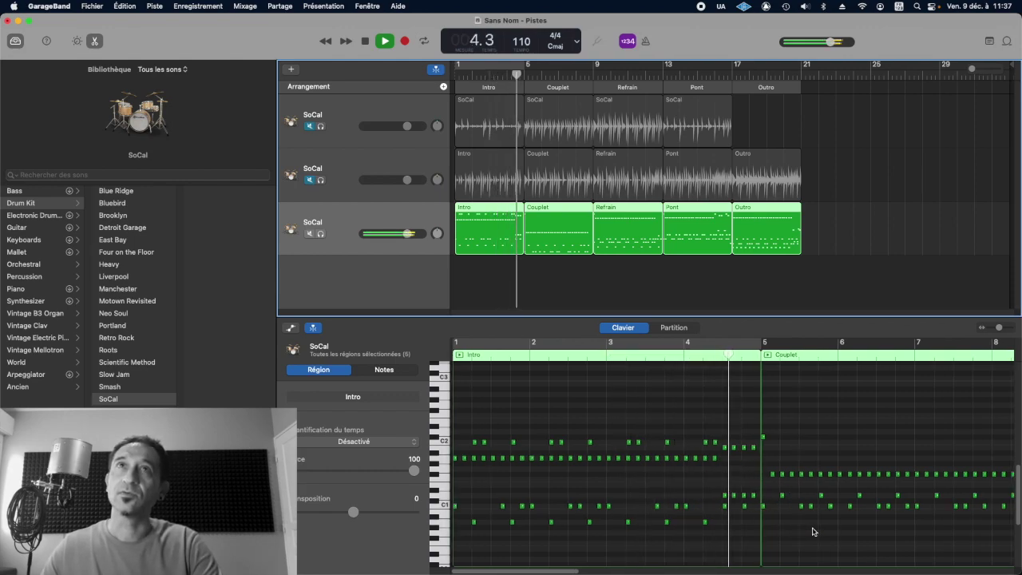
mouse_move(1001, 330)
left_mouse_down()
mouse_move(1011, 326)
mouse_move(995, 327)
left_mouse_up()
key("space")
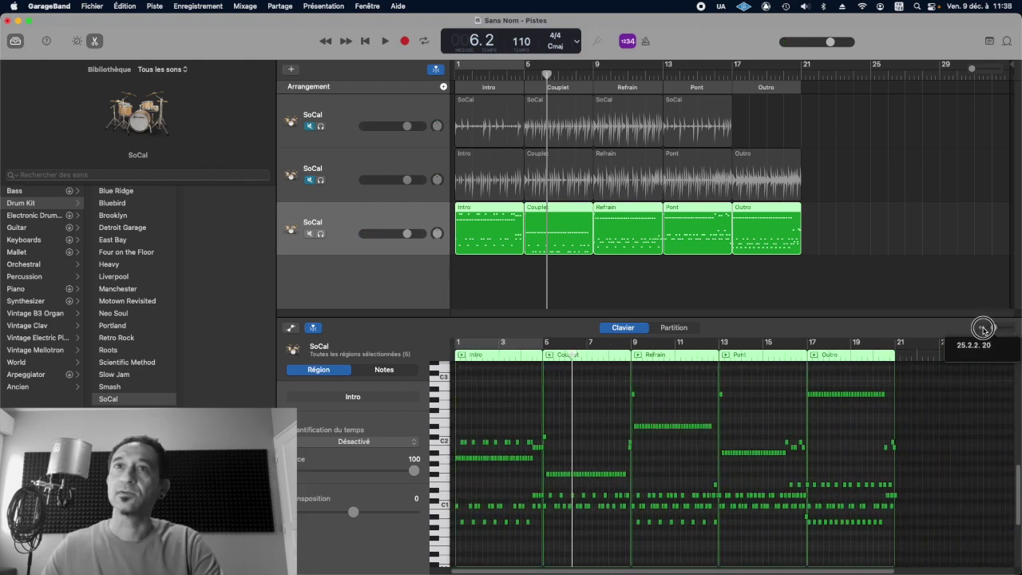
Select a run of notes in the Couplet region, examine their velocities in the MIDI automation view, and close the editor
left_click_drag(581, 465, 612, 483)
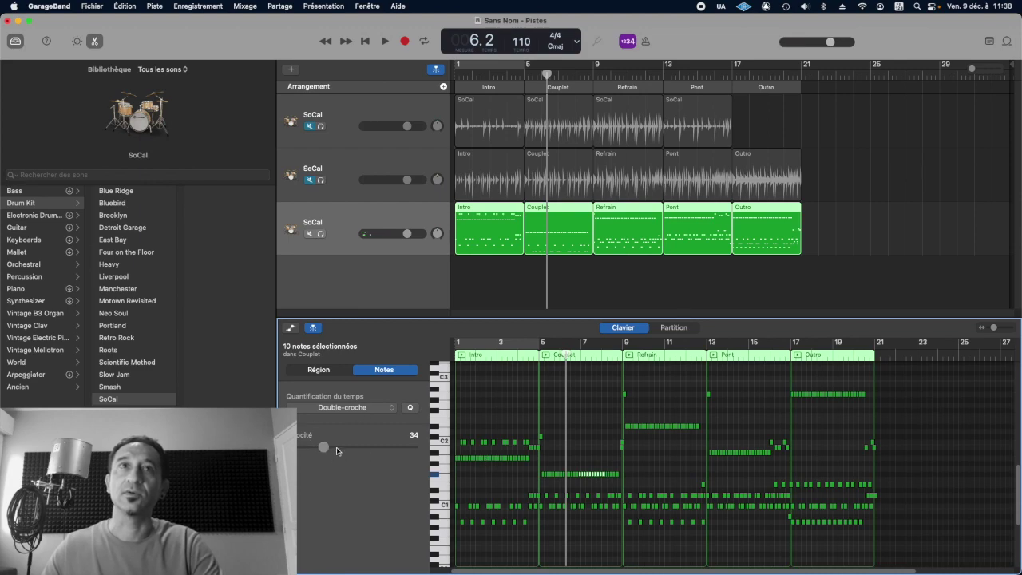
left_click(293, 329)
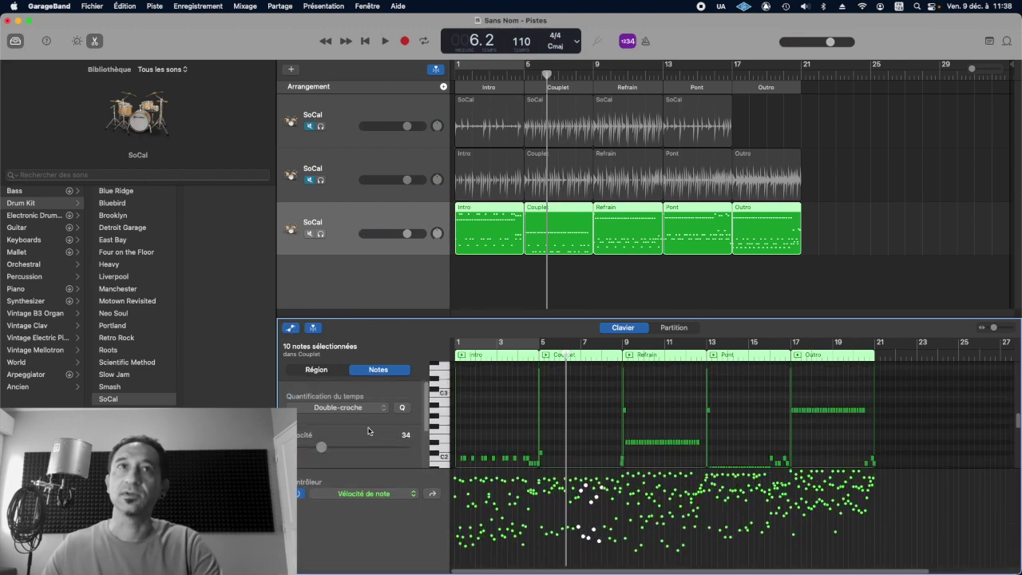
left_click(292, 328)
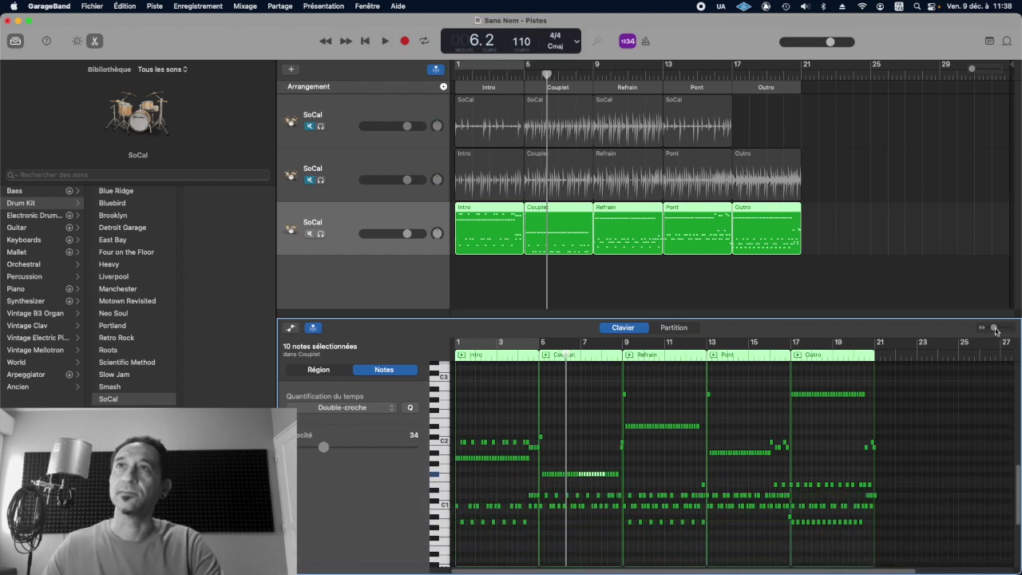
left_click_drag(993, 329, 985, 327)
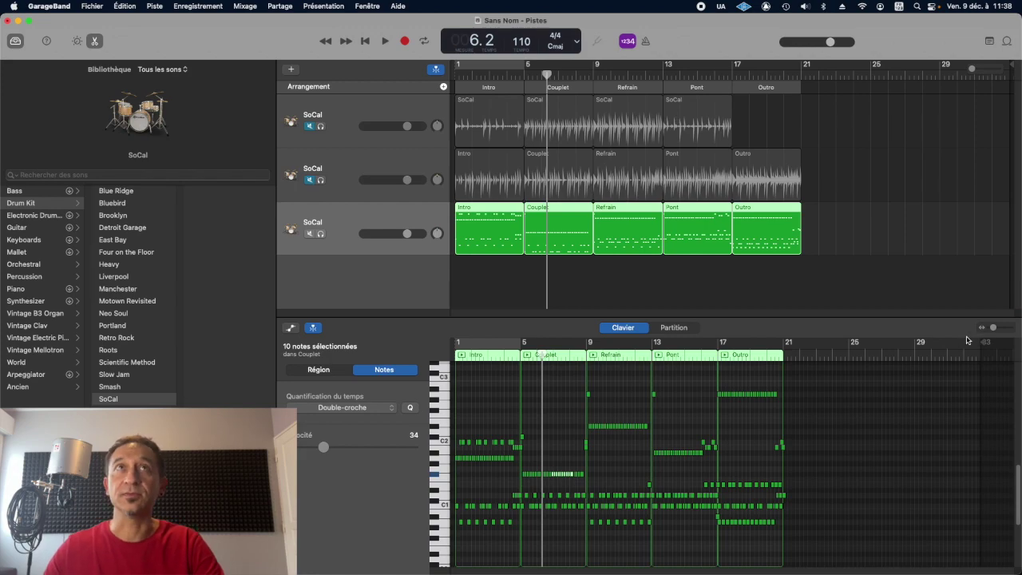
key("e")
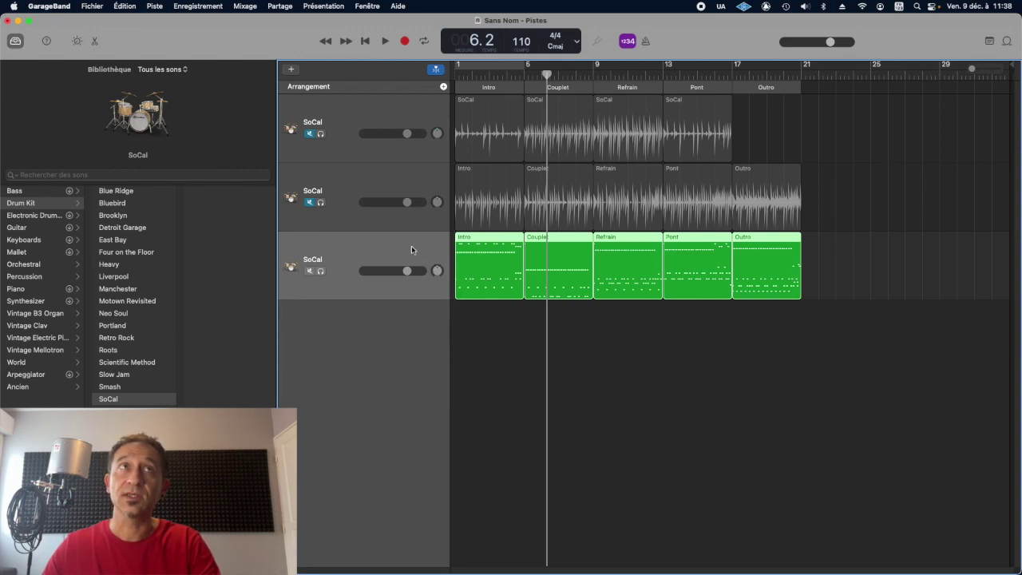
Create a new track with a copy of the MIDI SoCal track's settings and name it Kick
right_click(339, 248)
left_click(358, 306)
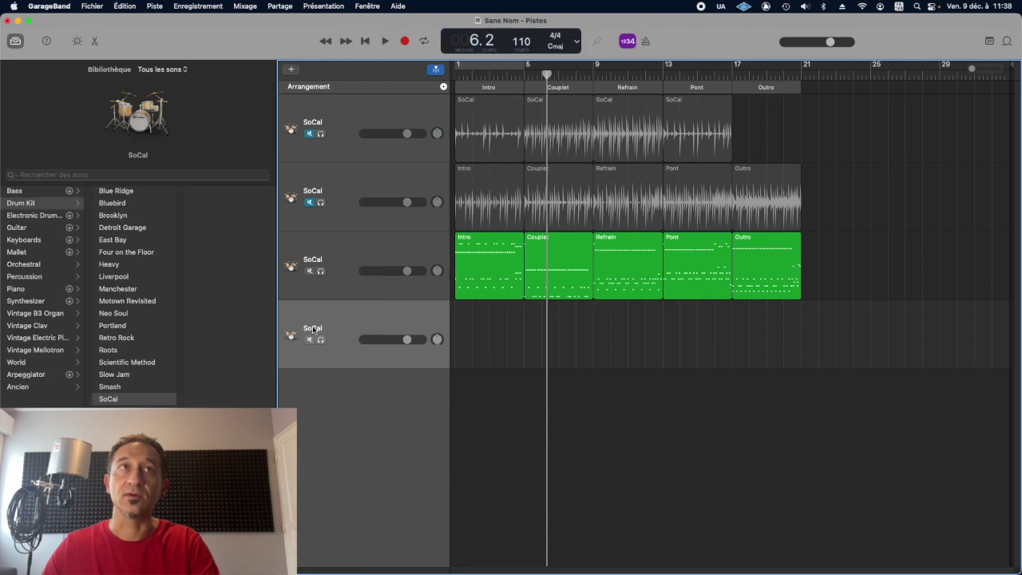
double_click(313, 329)
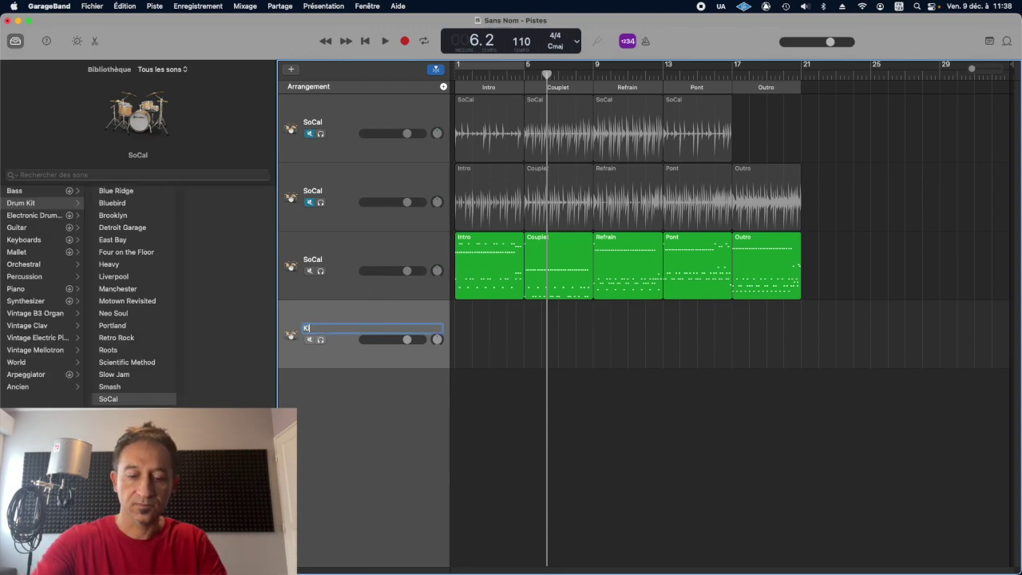
key("Return")
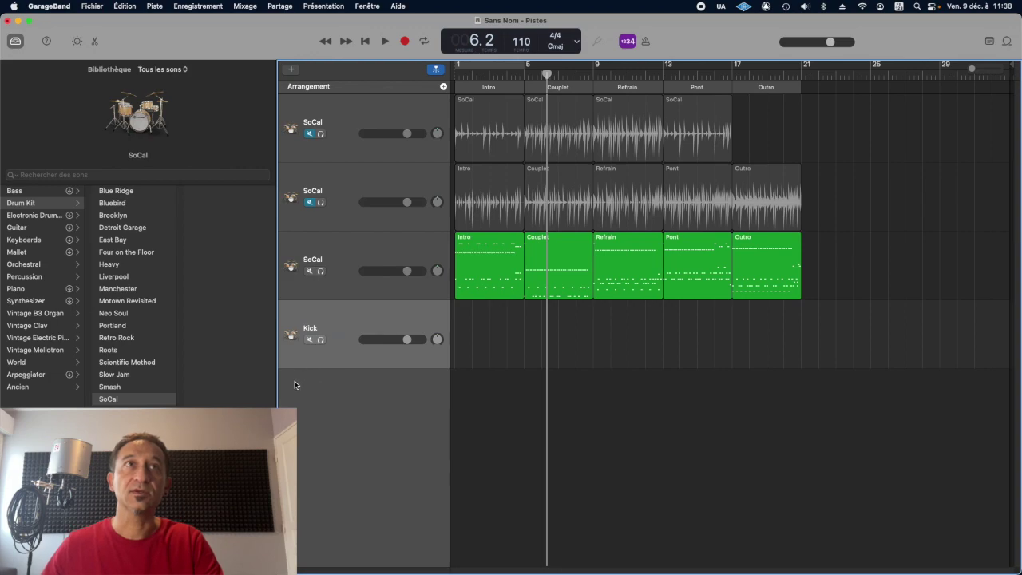
Create a new track with a copy of the Kick track's settings and name it Snare
right_click(335, 319)
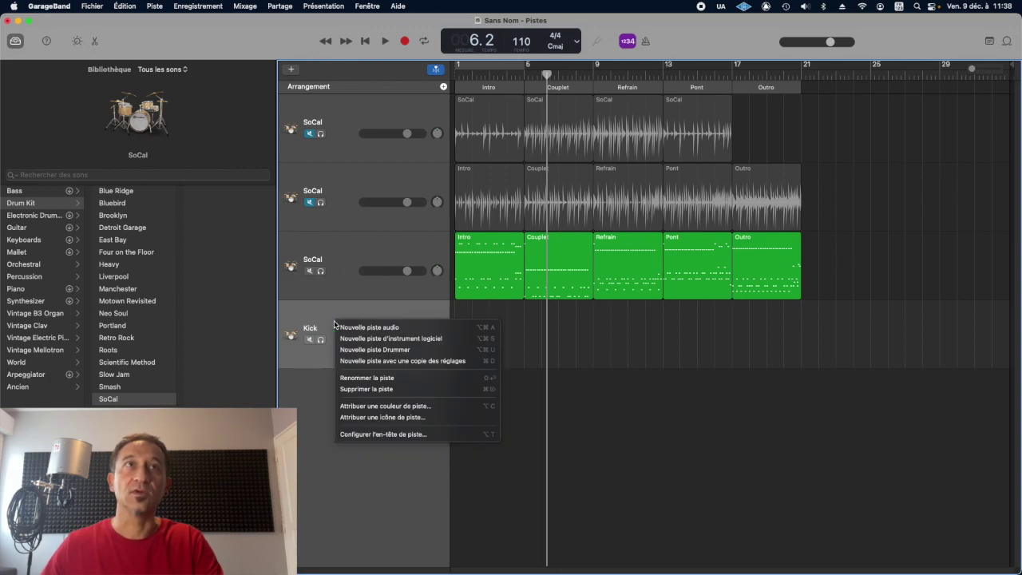
left_click(369, 360)
type("Snare")
key("Return")
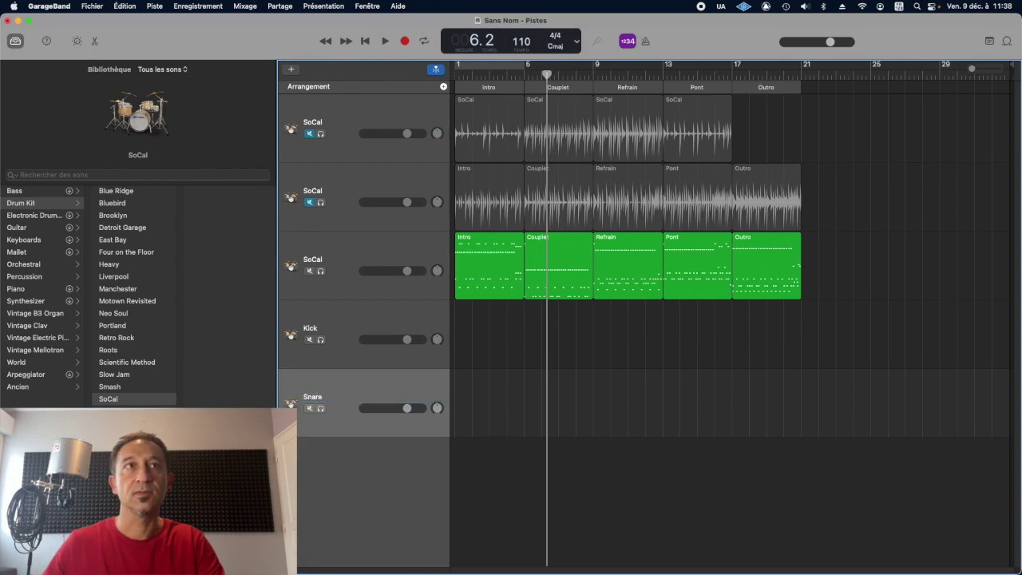
Create a new track with a copy of the Snare track's settings and name it HH
right_click(347, 387)
left_click(369, 423)
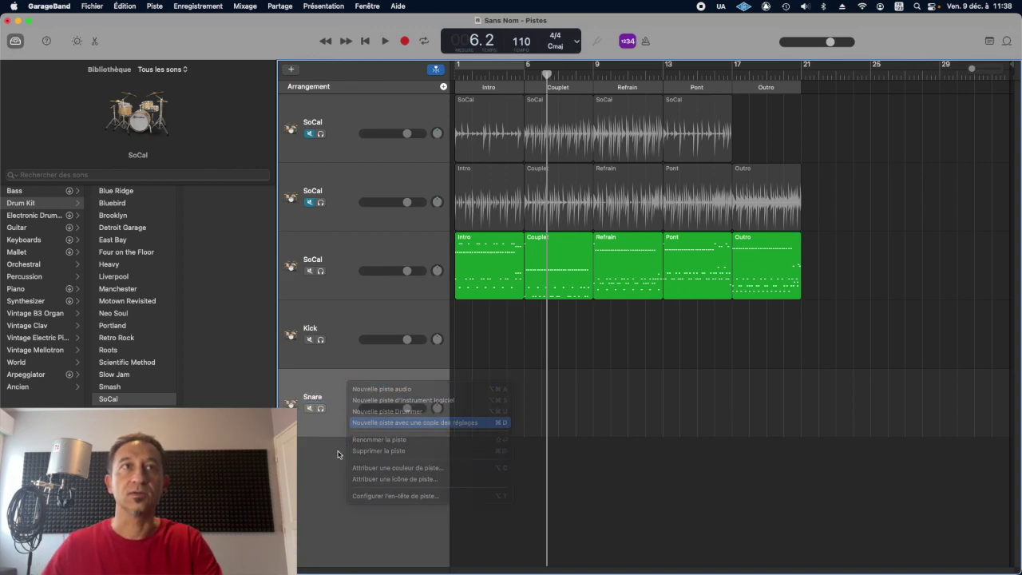
double_click(311, 466)
type("HH")
key("Return")
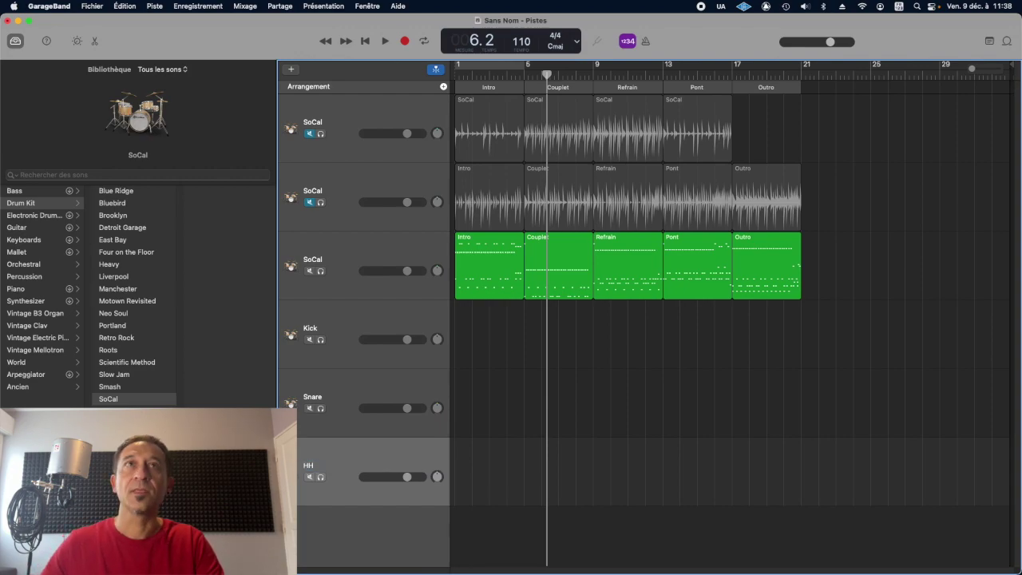
Return the playhead to bar 1 and select all C1 kick notes across the MIDI SoCal track's regions in the editor
left_click(332, 322)
left_click(414, 285)
left_click_drag(551, 69, 439, 82)
double_click(487, 262)
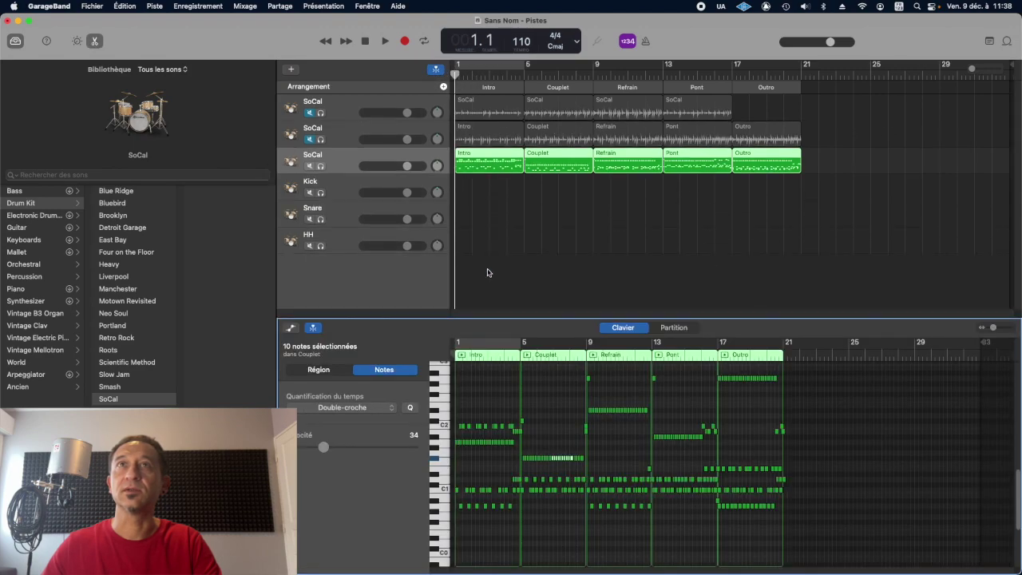
left_click(443, 491)
left_click(445, 490)
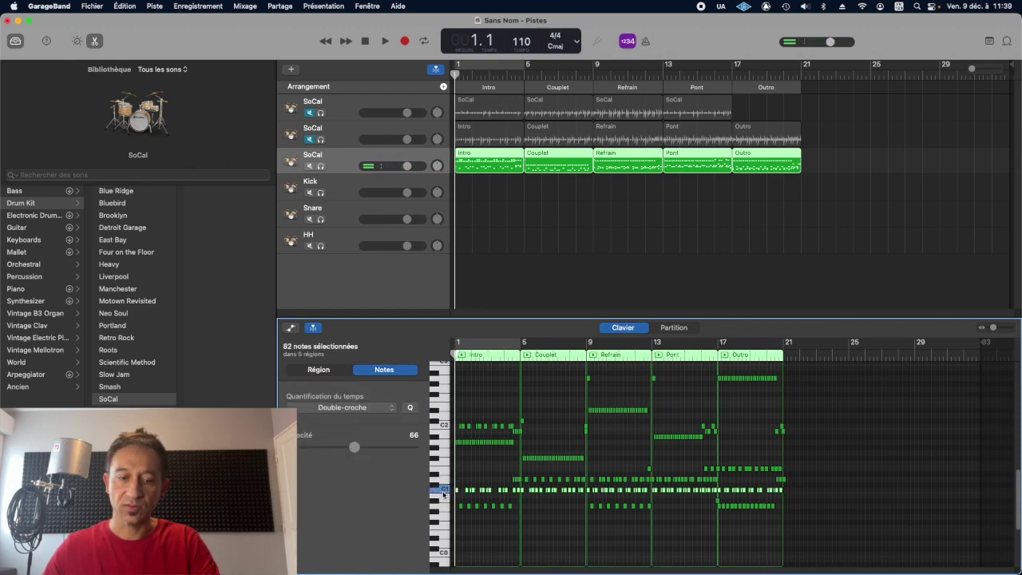
Copy the selected kick notes onto the Kick track starting at bar 1 and close the editor
left_click_drag(996, 327, 1010, 327)
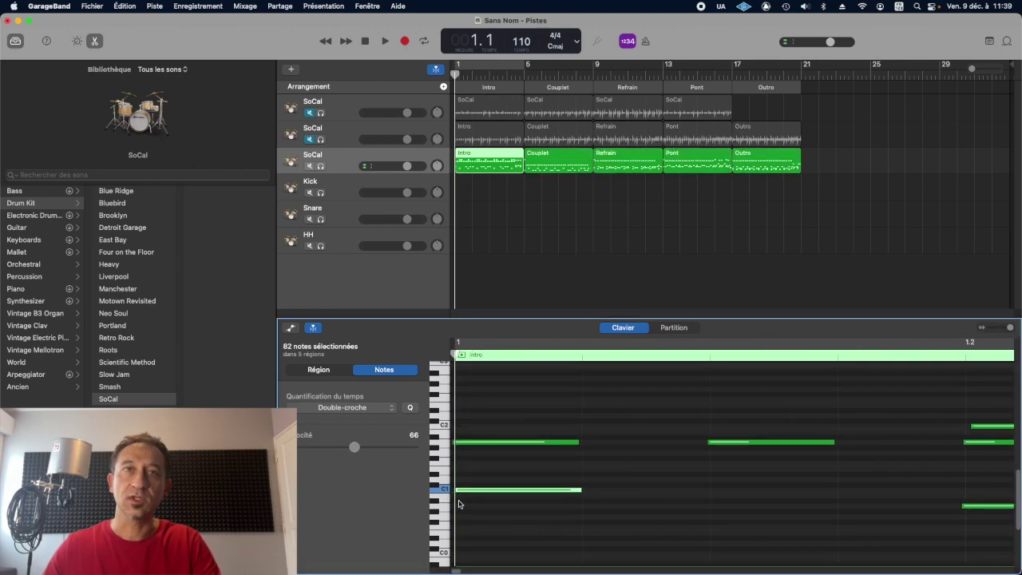
left_click(337, 188)
key("super+v")
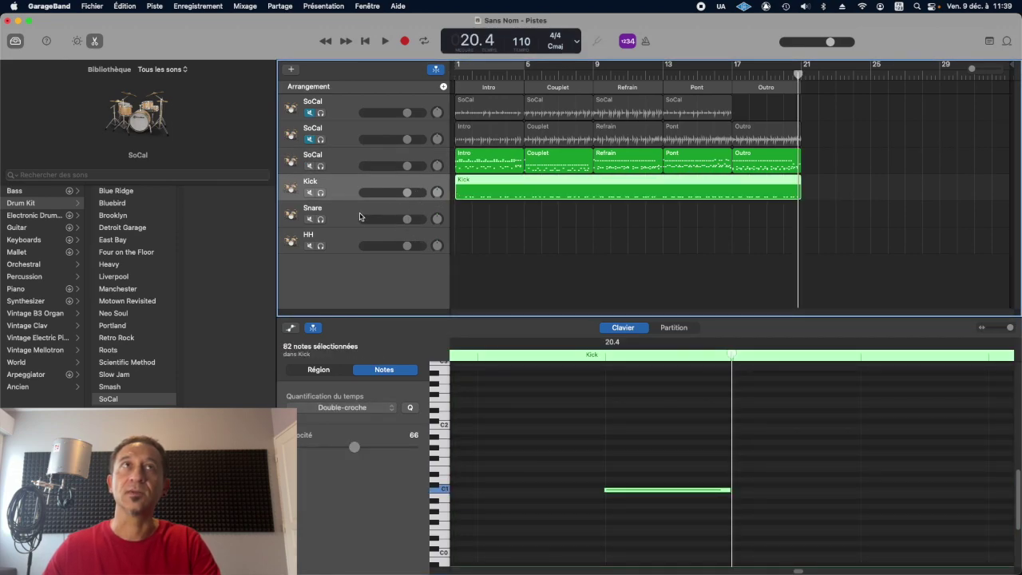
key("e")
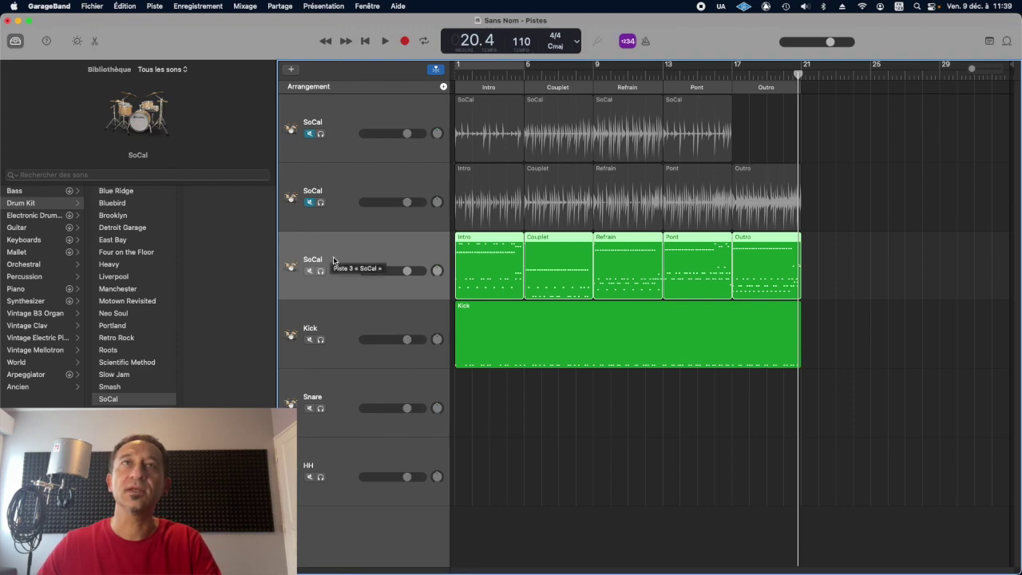
Reopen the editor for the MIDI SoCal track and select all D1 snare notes across its regions
key("e")
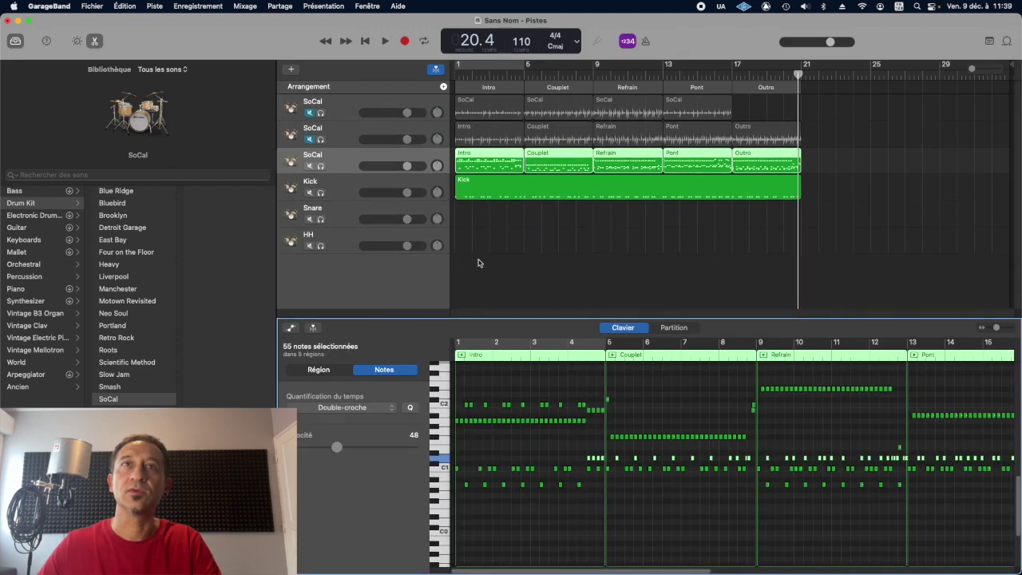
left_click(444, 460)
left_click(441, 458)
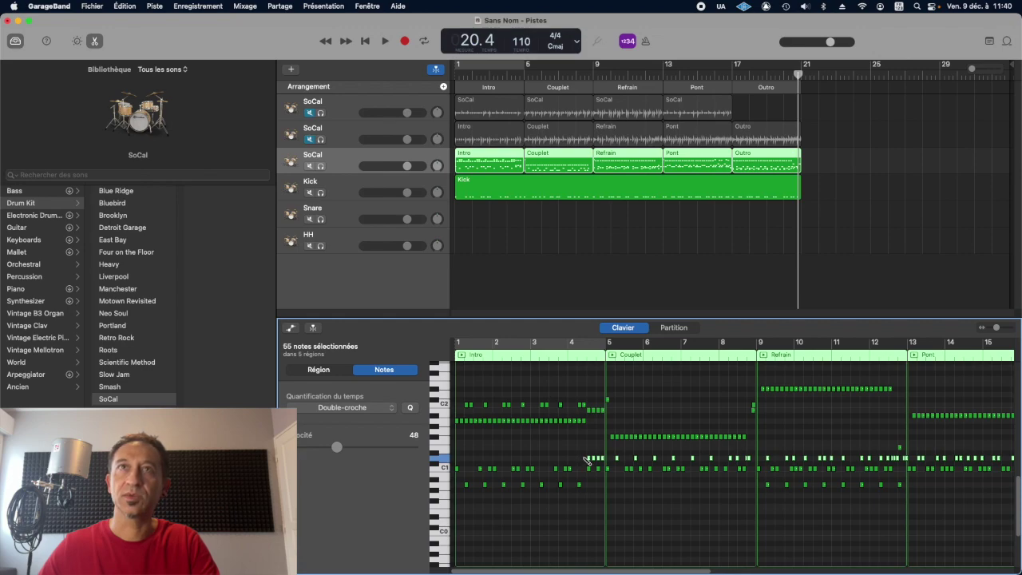
Copy the selected snare notes onto the Snare track, with the playhead aligned exactly to the first snare note near 4.3
left_click(591, 356)
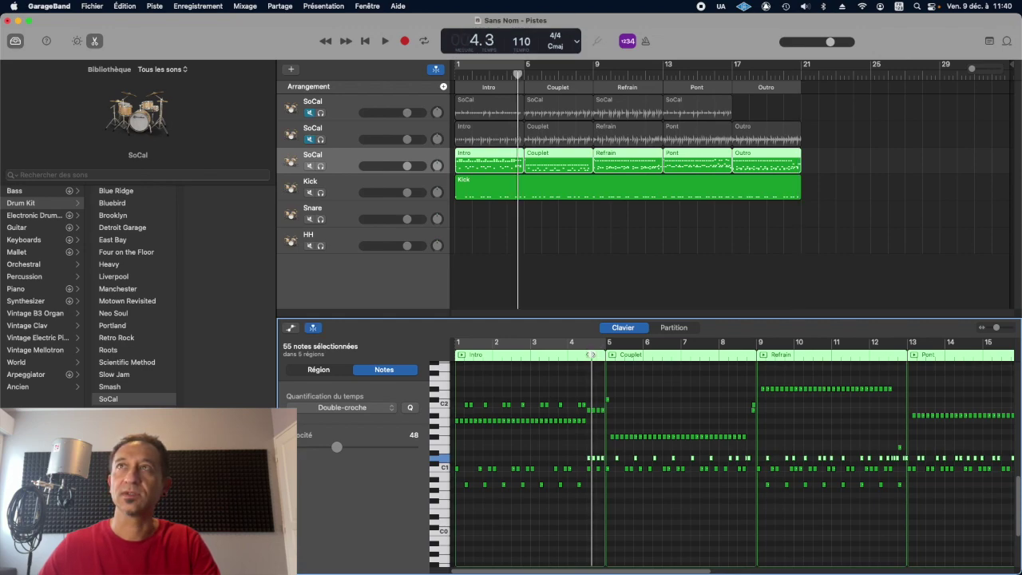
left_click(996, 328)
left_click_drag(1005, 328, 1010, 327)
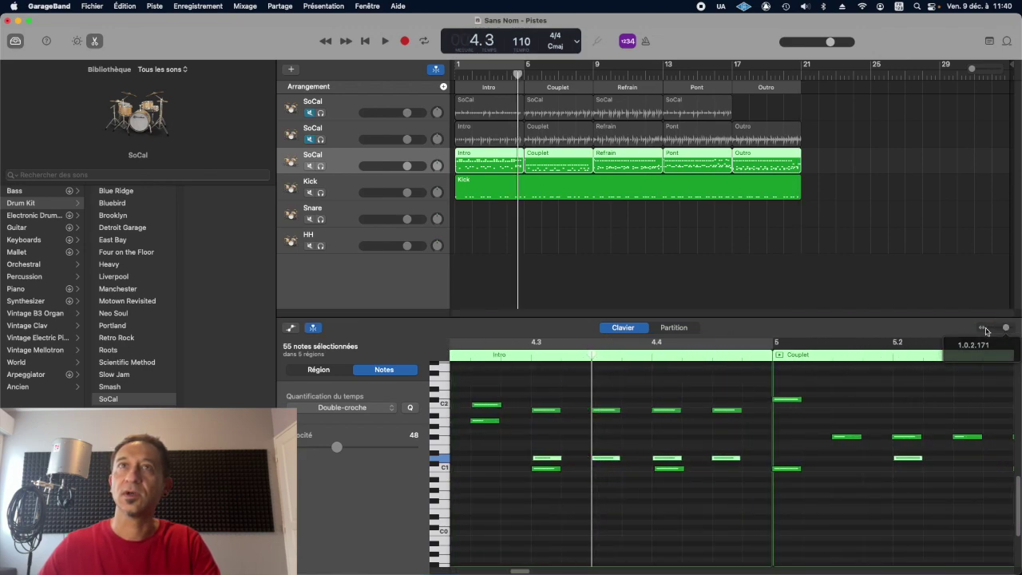
left_click_drag(591, 351, 533, 359)
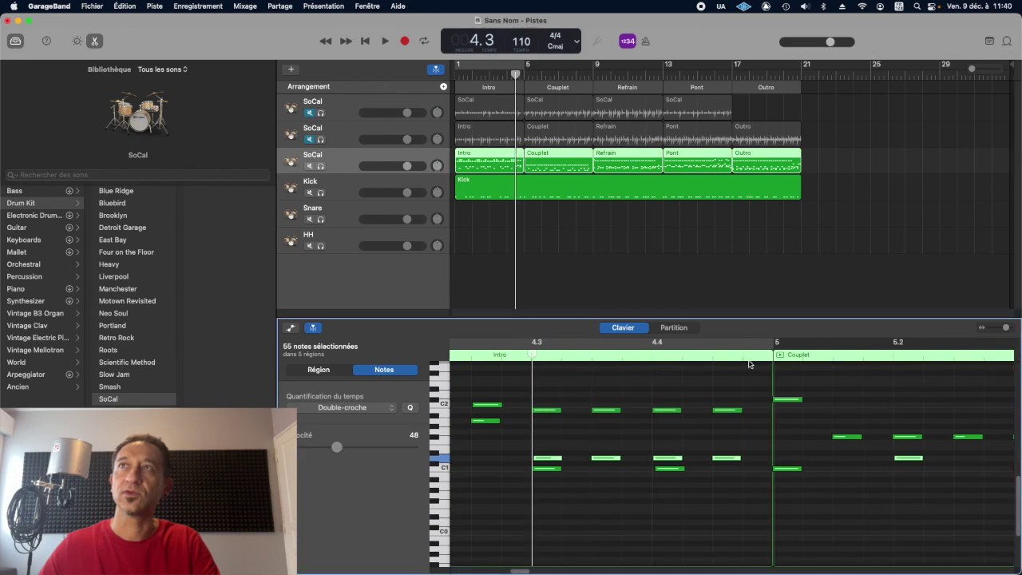
left_click_drag(1006, 328, 1010, 327)
left_click_drag(532, 355, 538, 355)
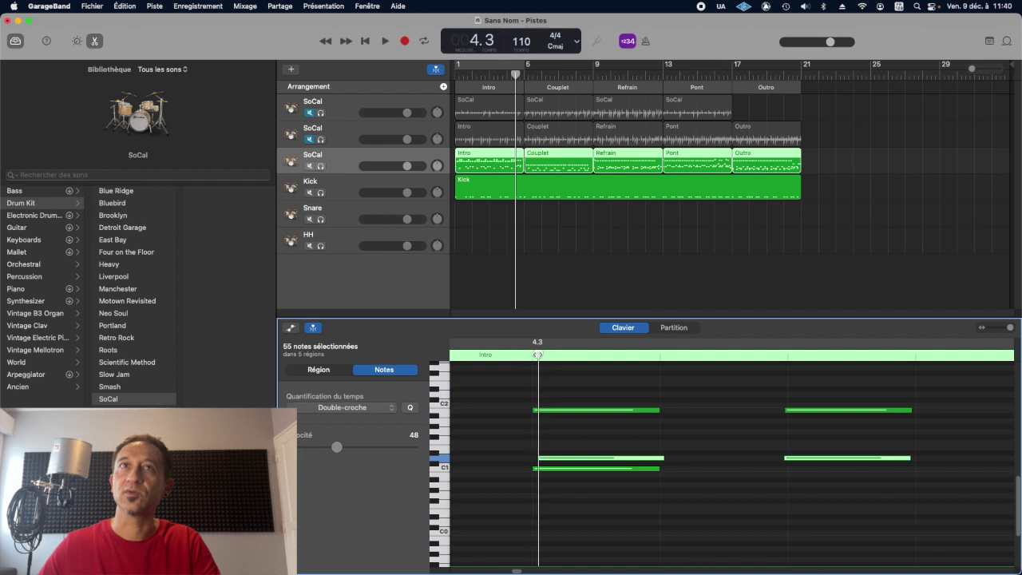
left_click(537, 354)
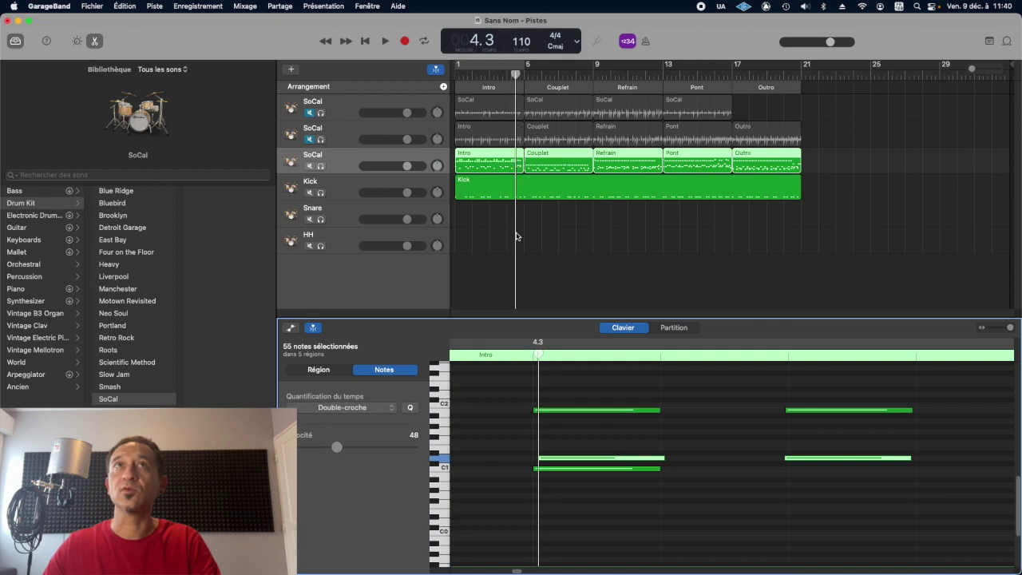
left_click(340, 218)
key("super+v")
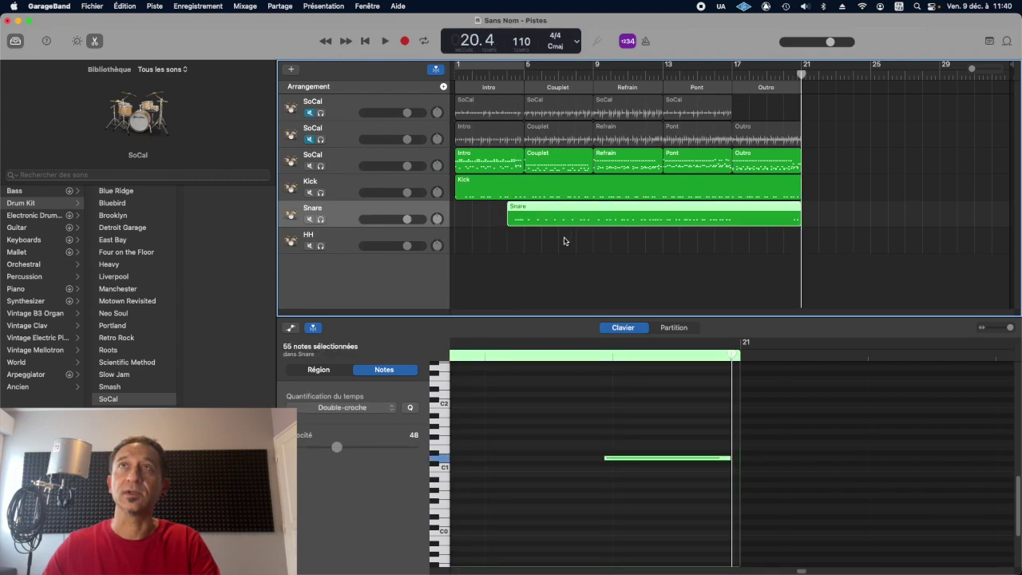
Select the row of F#1 hi-hat notes in the MIDI SoCal track's Couplet region
left_click(345, 244)
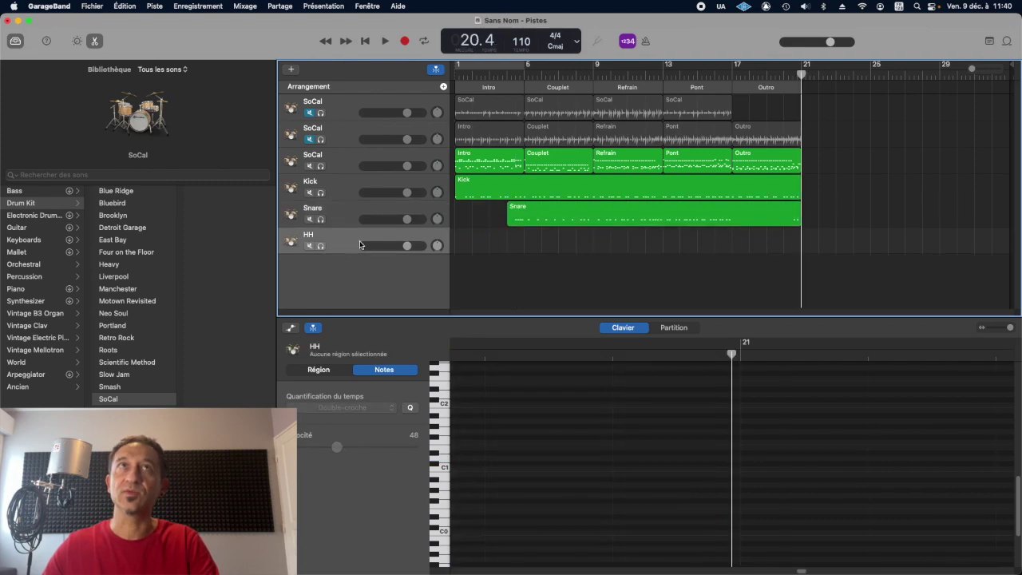
left_click(345, 166)
left_click_drag(1010, 328, 995, 328)
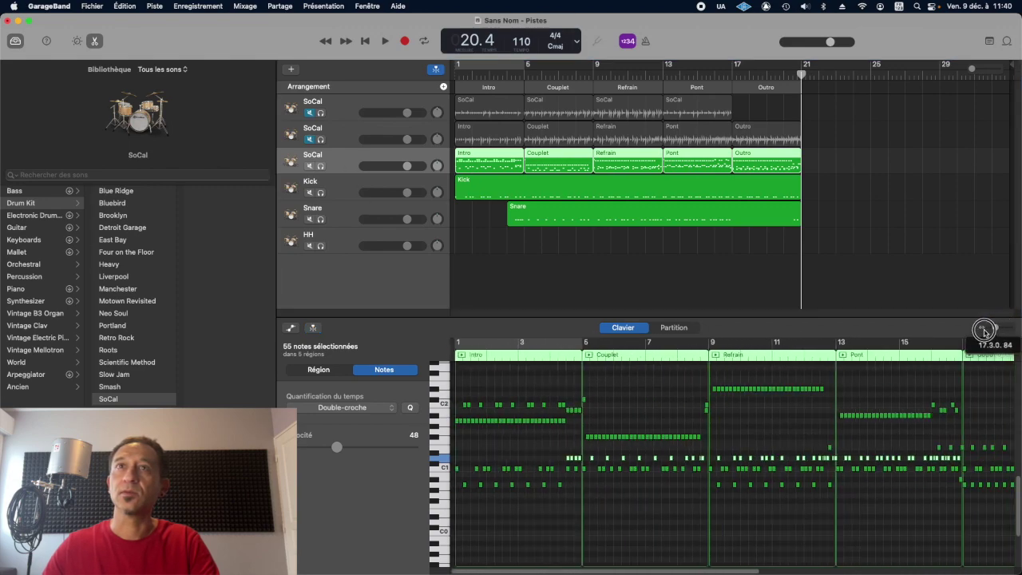
left_click(436, 436)
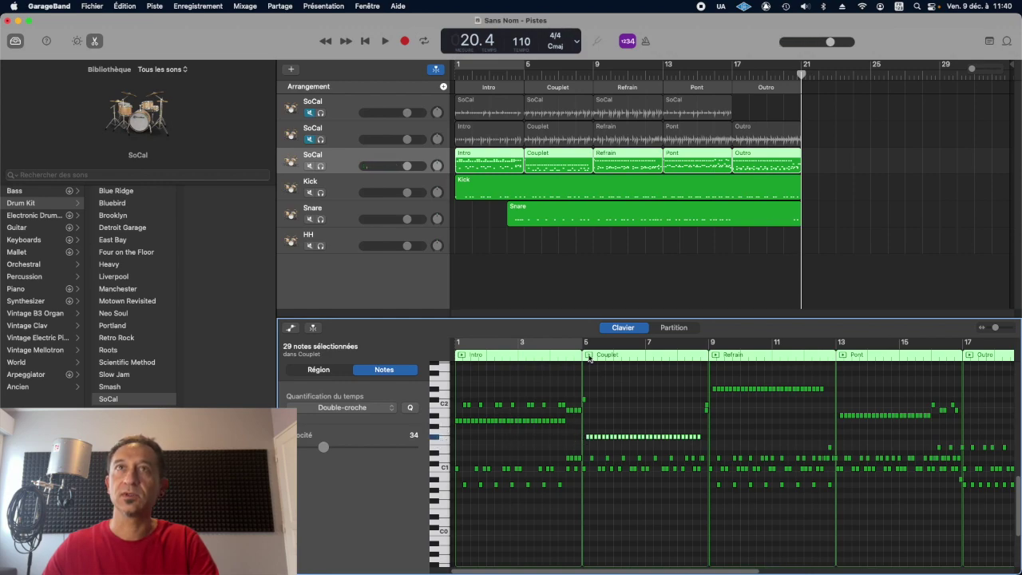
Copy the selected hi-hat notes onto the HH track from the first note's exact position, and return the playhead to bar 5
left_click_drag(569, 356, 589, 356)
mouse_move(995, 327)
left_mouse_down()
mouse_move(1016, 326)
mouse_move(1003, 328)
left_mouse_up()
left_click_drag(588, 355, 554, 355)
left_click_drag(1004, 328, 1014, 327)
left_click(554, 356)
left_click(336, 238)
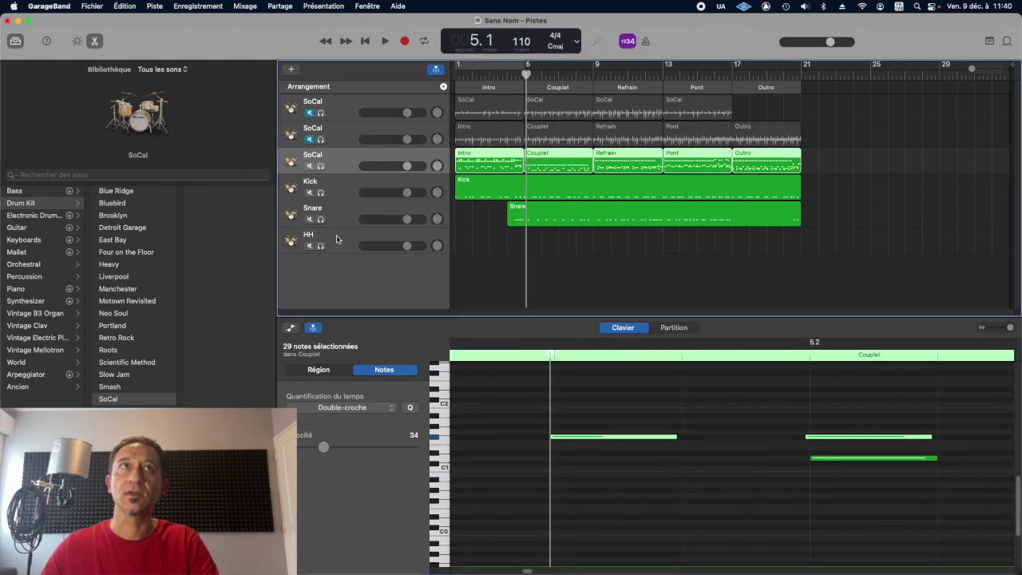
key("super+v")
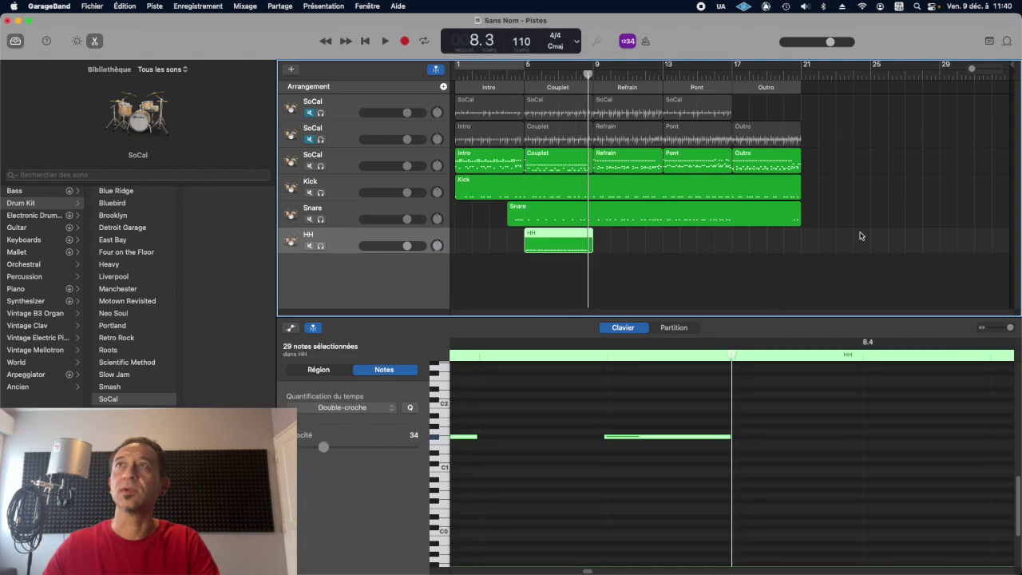
key("comma")
key("comma")
key("comma")
key("comma")
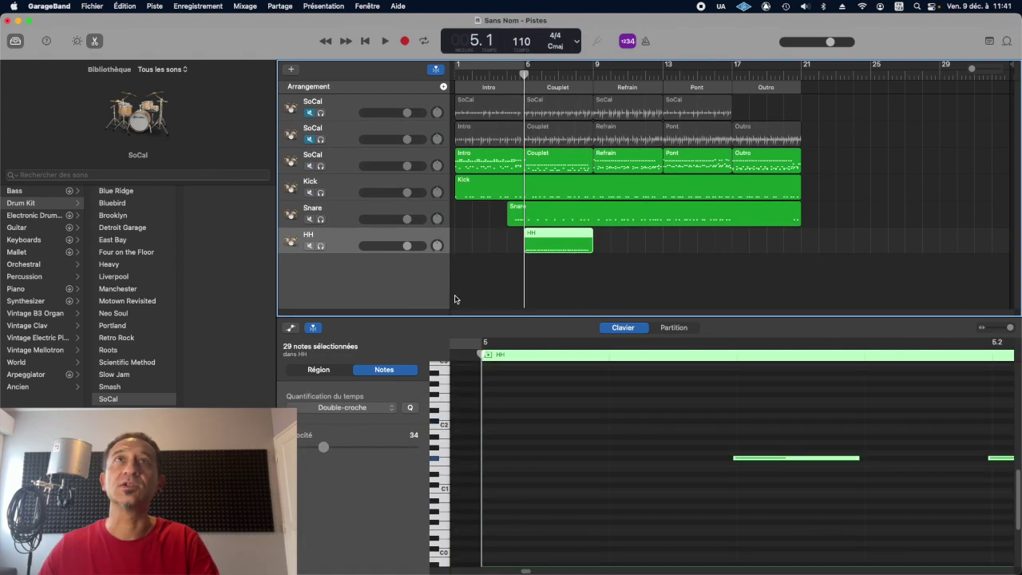
Create a new track with a copy of the HH track's settings and name it HH2
right_click(338, 245)
left_click(367, 281)
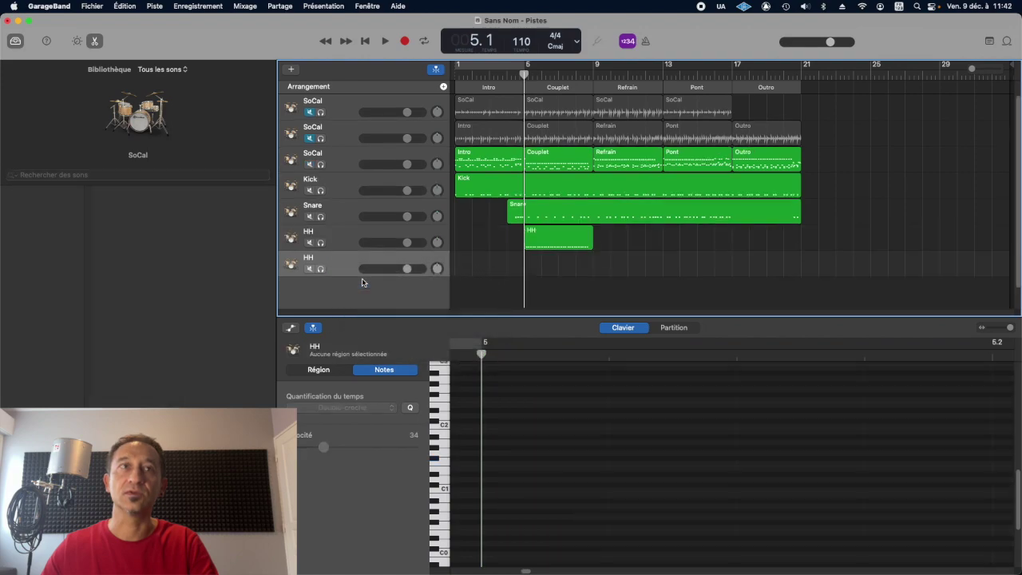
double_click(319, 257)
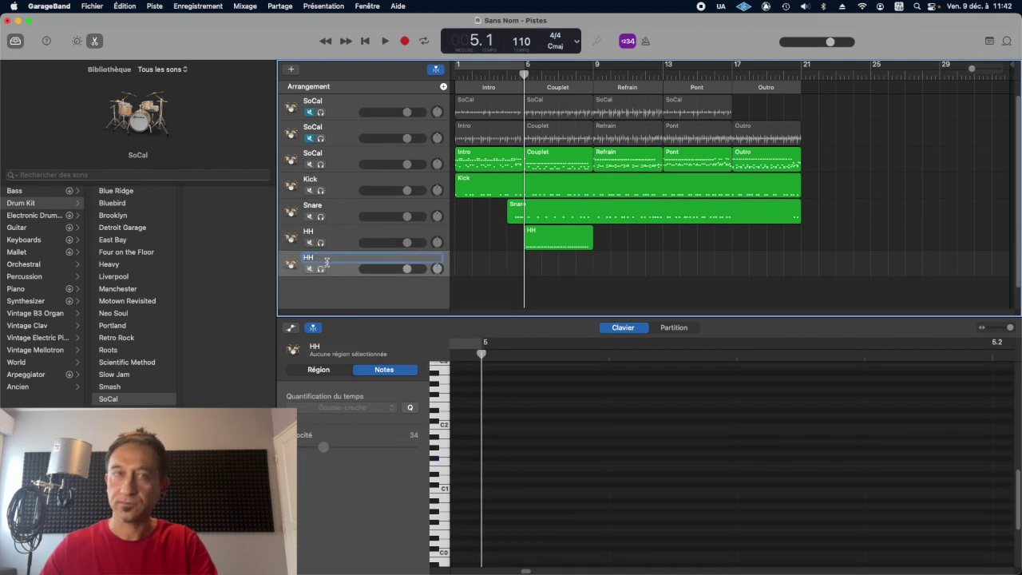
type("2")
key("Return")
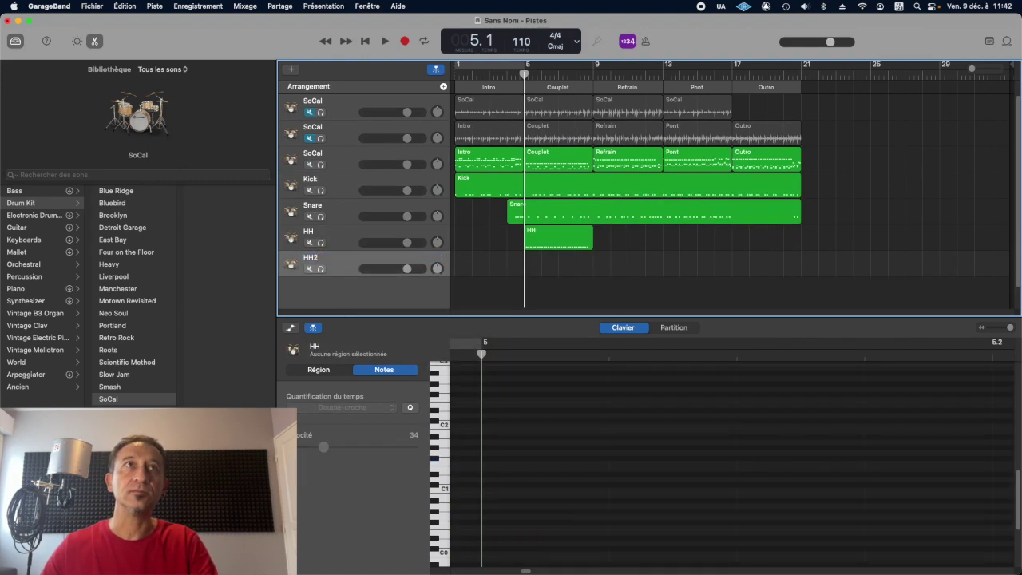
Open the MIDI SoCal track's Intro region in the editor and select all A0 hi-hat notes across the regions
left_click(473, 163)
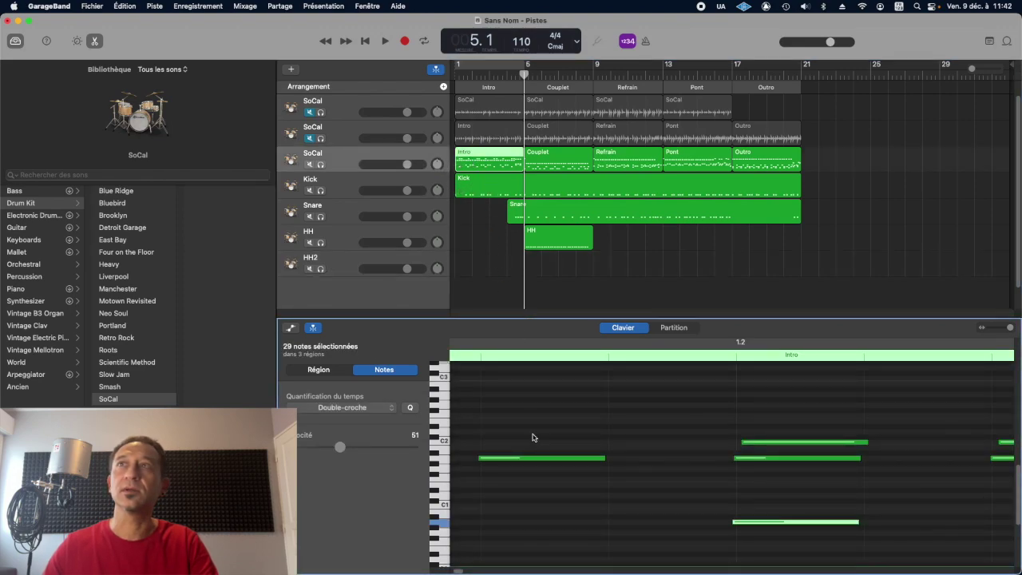
left_click_drag(1011, 328, 1000, 328)
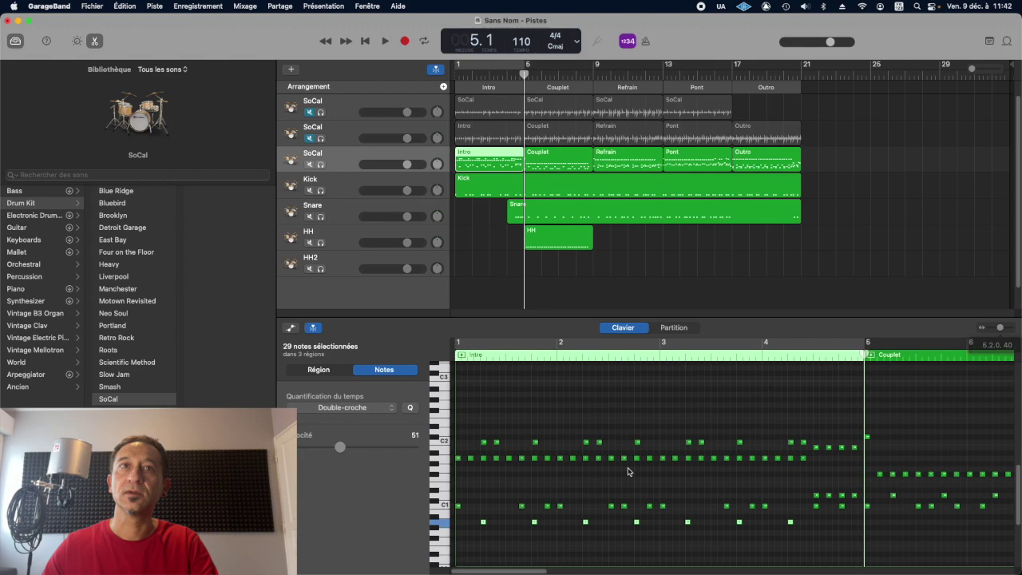
left_click(444, 526)
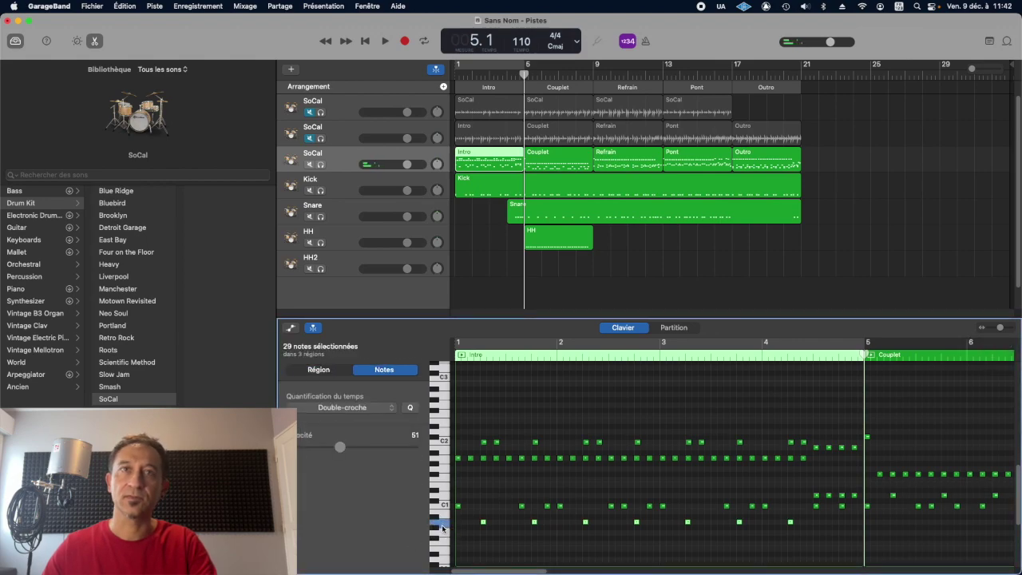
Copy the selected A0 notes onto the HH2 track, with the playhead aligned exactly to the first note near 1.2
left_click(479, 351)
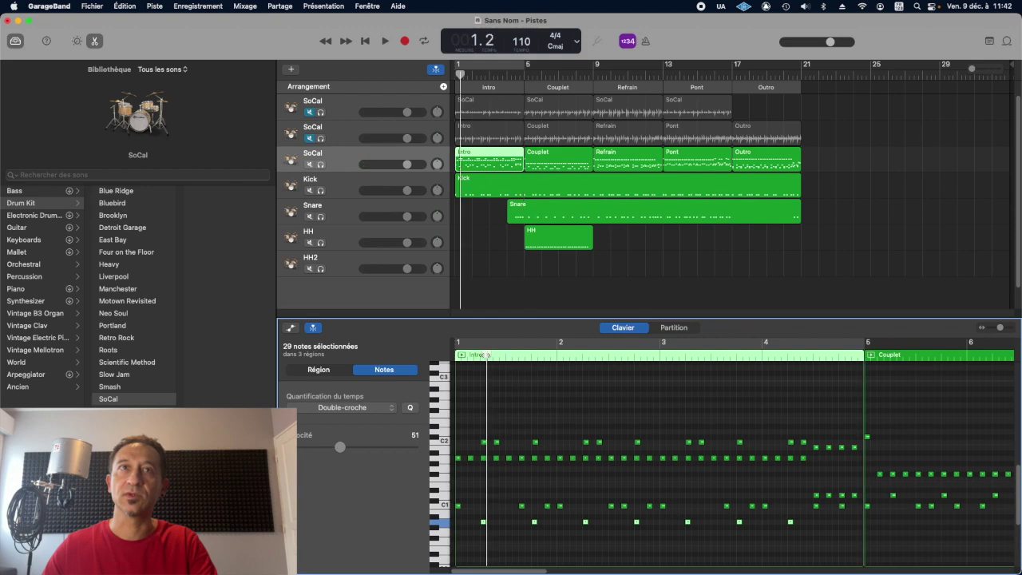
left_click_drag(999, 327, 1010, 327)
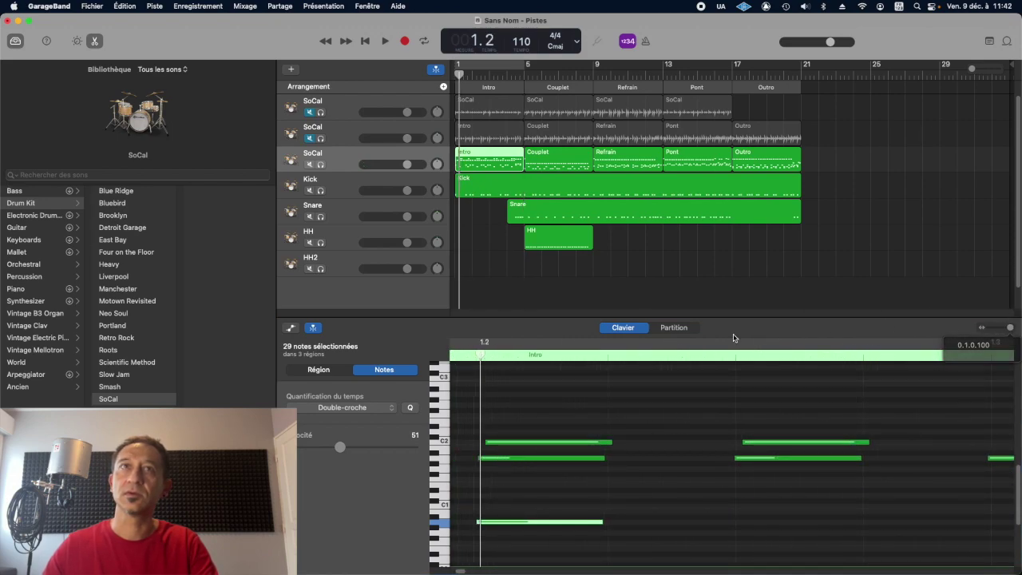
left_click(479, 353)
left_click_drag(480, 354, 475, 351)
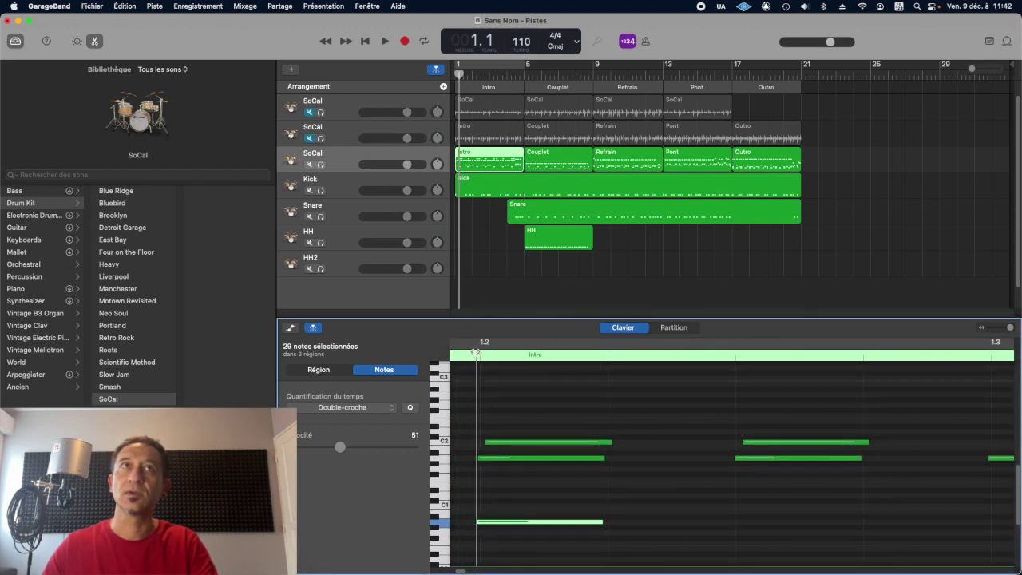
left_click(344, 258)
key("super+v")
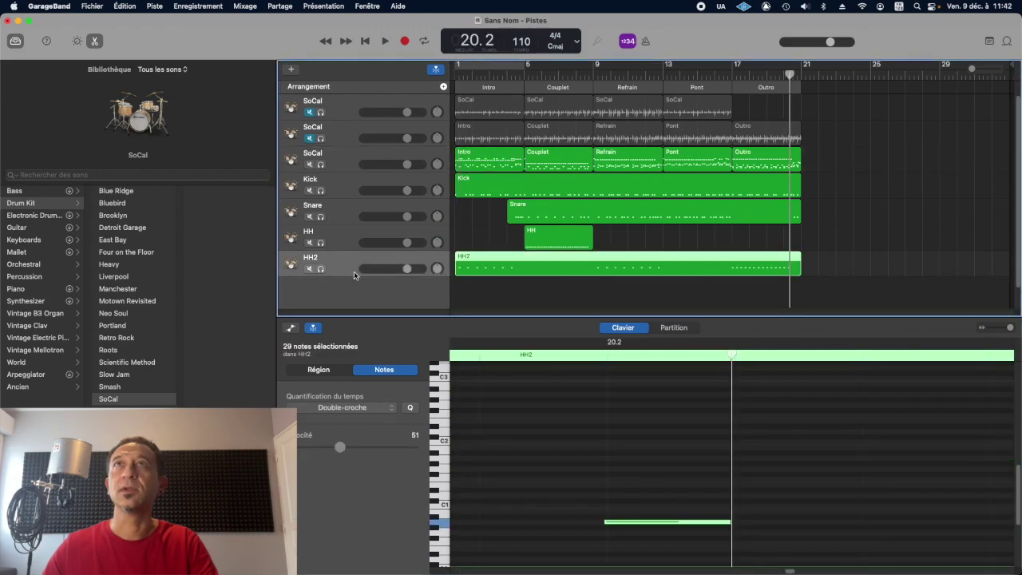
Mute the MIDI SoCal track and play the separated drum tracks from bar 1 into the Couplet section
left_click_drag(788, 76, 455, 73)
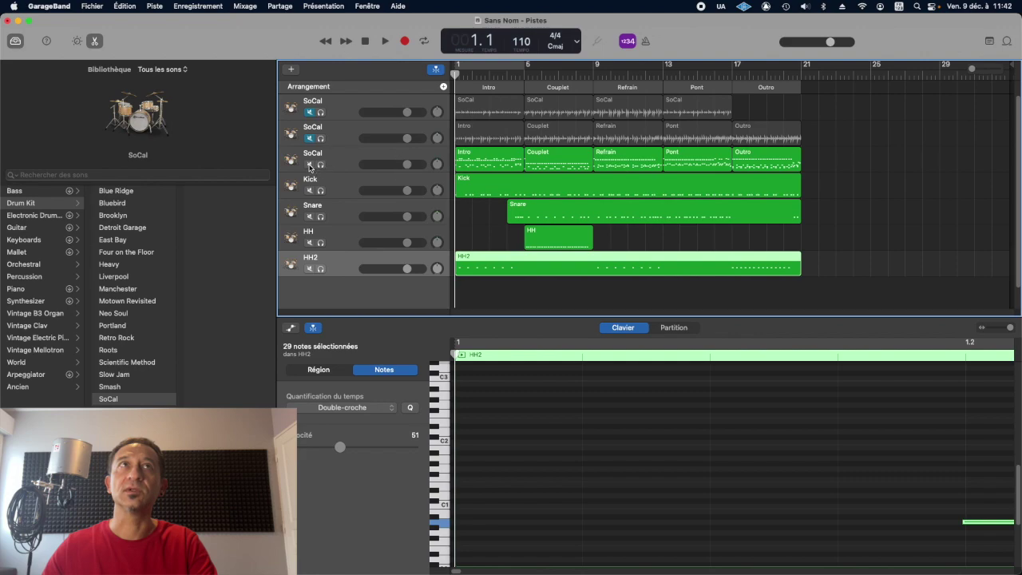
left_click(310, 164)
key("space")
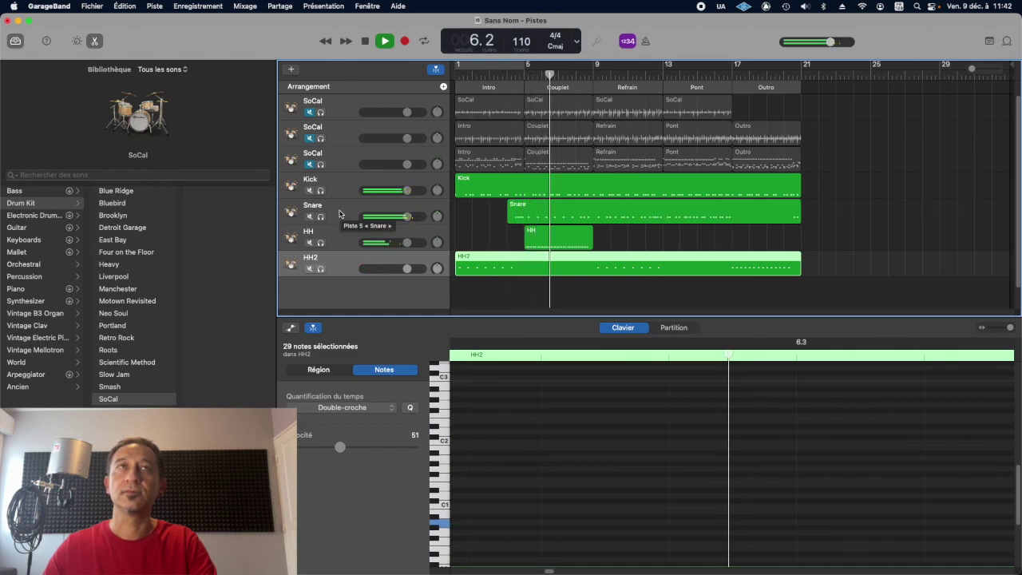
key("space")
Add a SilverVerb reverb to the Snare track after its Compressor
left_click(342, 217)
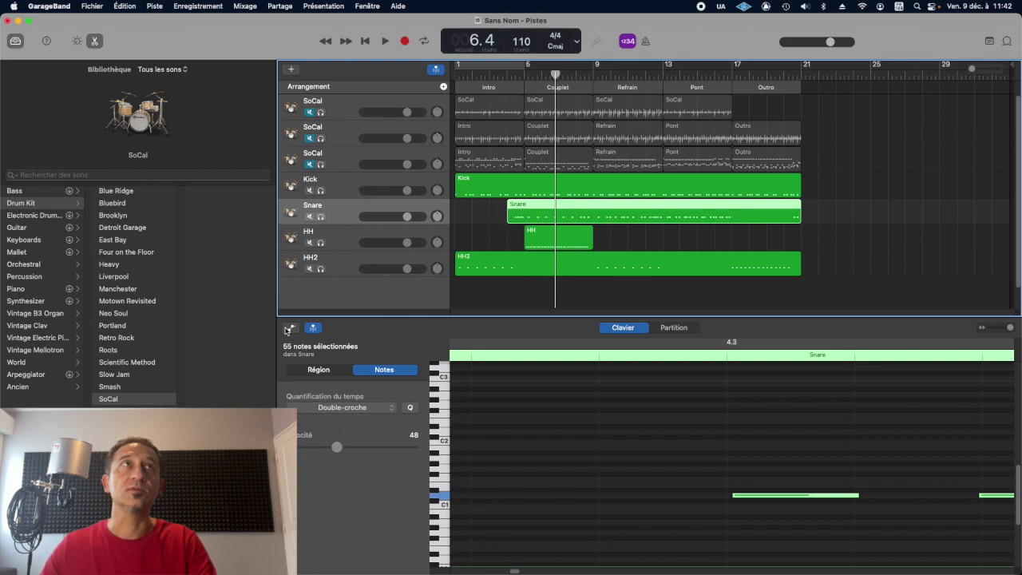
left_click(75, 41)
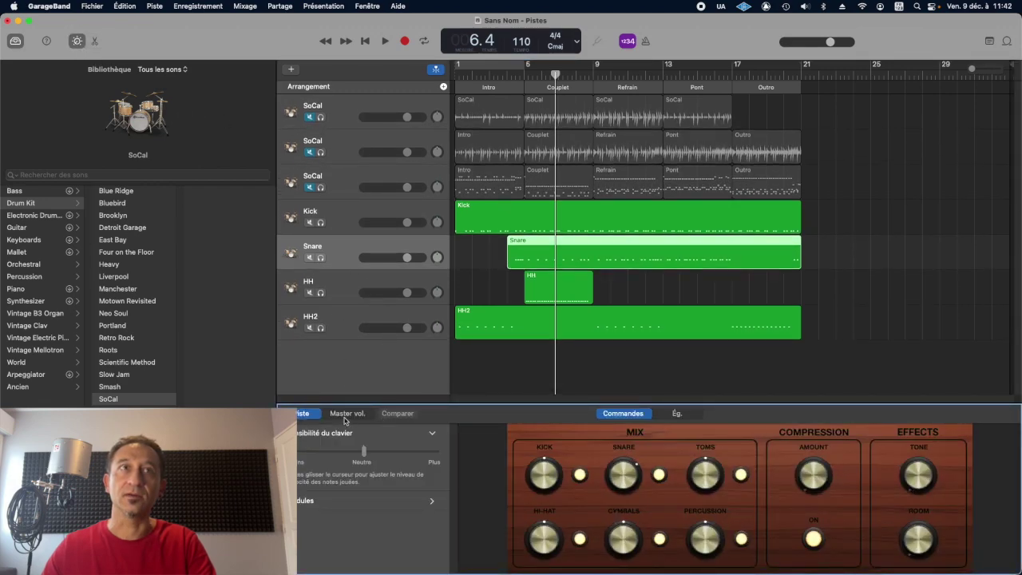
left_click(431, 501)
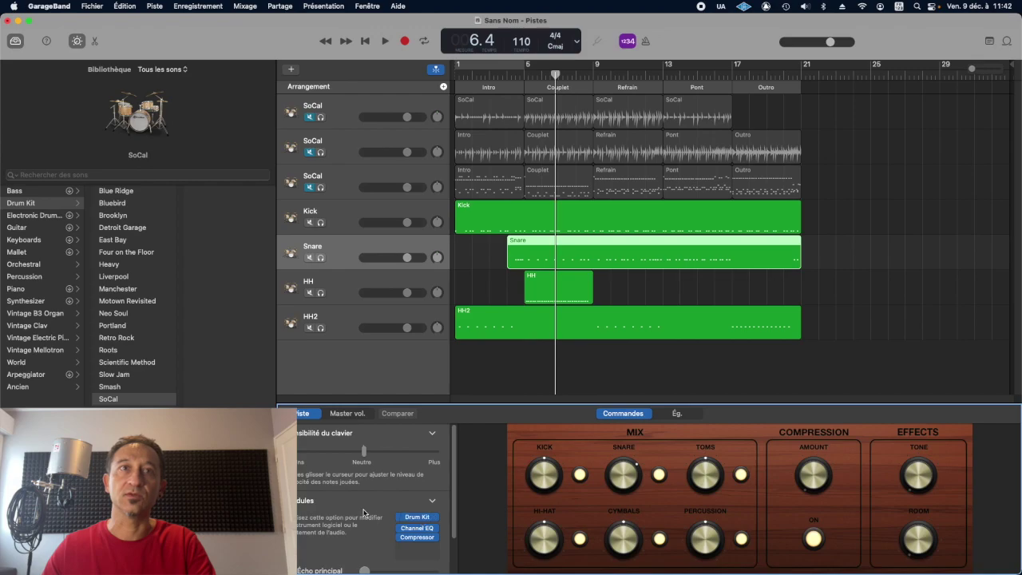
scroll(363, 511, "down", 1)
left_click(417, 532)
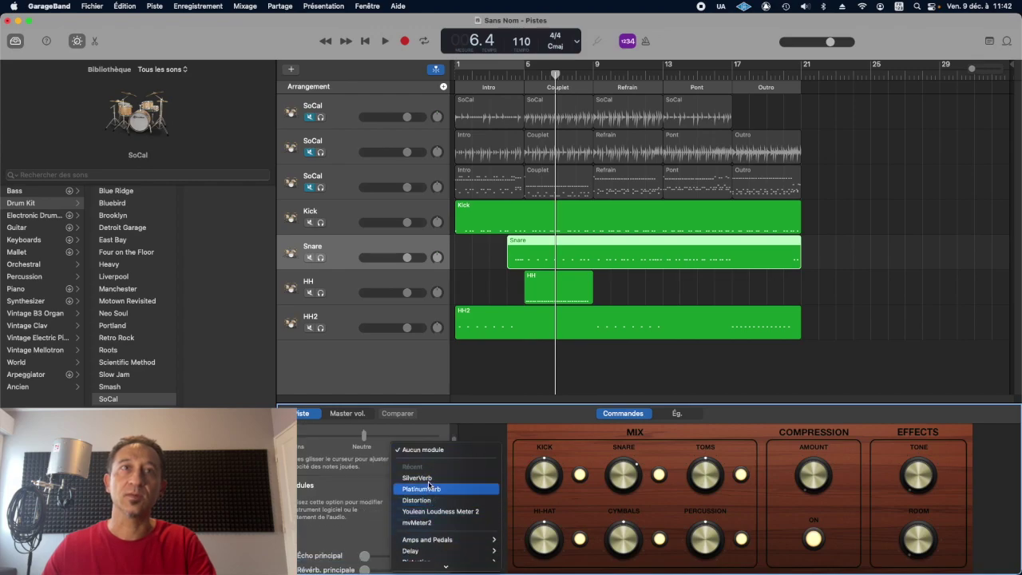
left_click(417, 478)
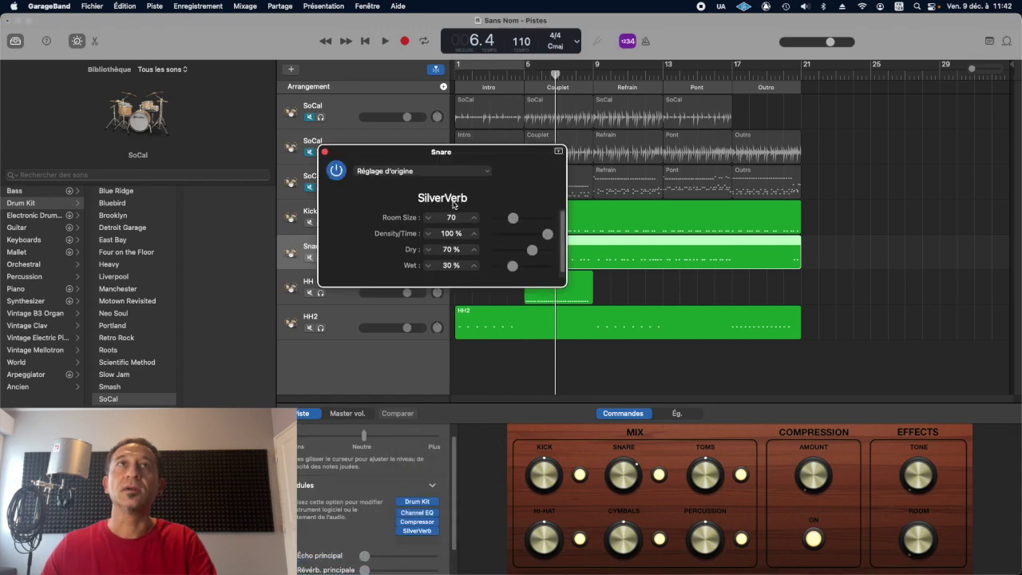
Load SilverVerb's Gated Reverb 01 preset and set room size 112, density/time 89 % and wet 100 %, auditioning it during playback
left_click(431, 173)
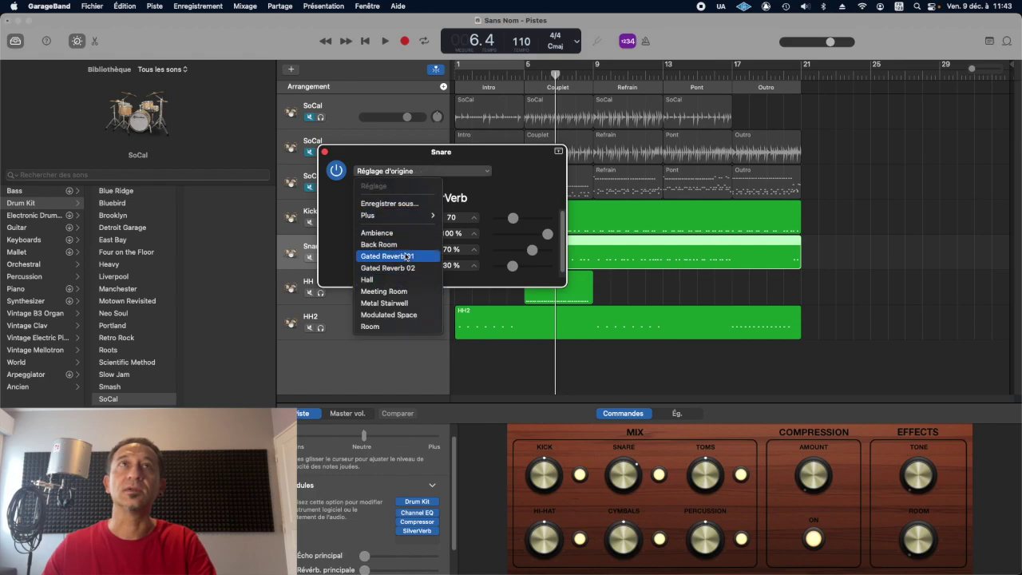
left_click(403, 255)
left_click_drag(499, 222, 537, 218)
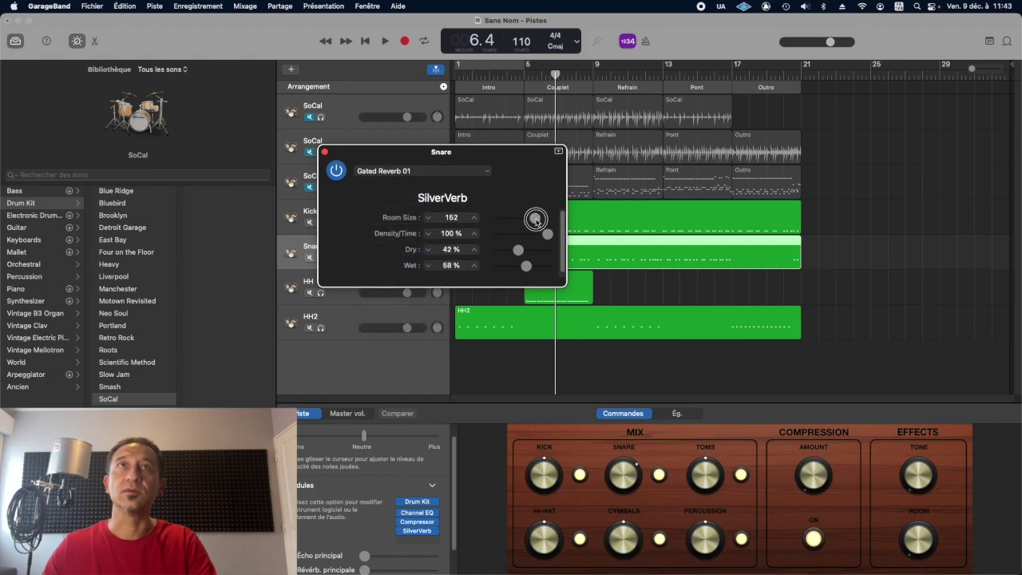
left_click_drag(527, 266, 609, 271)
key("space")
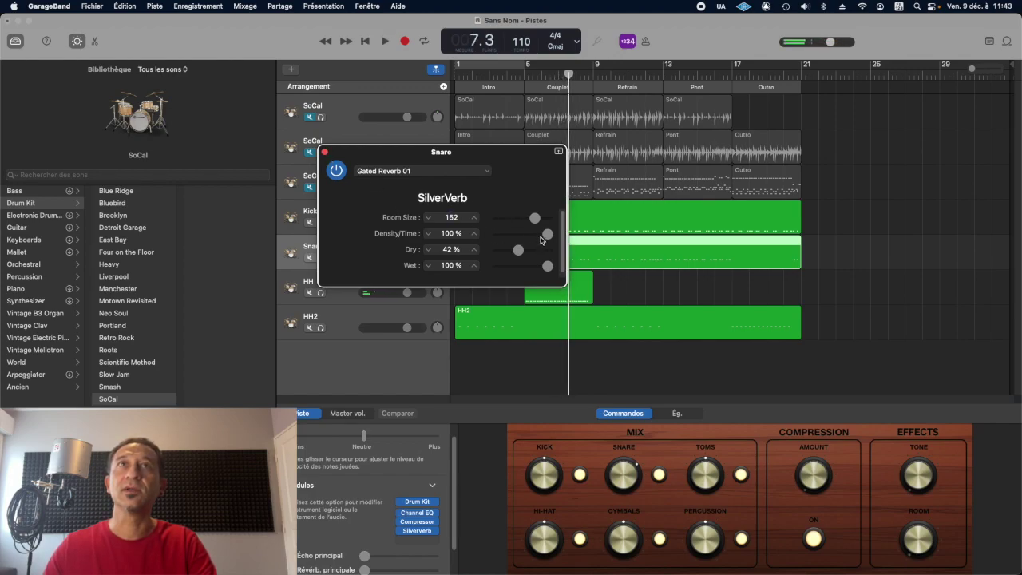
left_click_drag(540, 237, 535, 236)
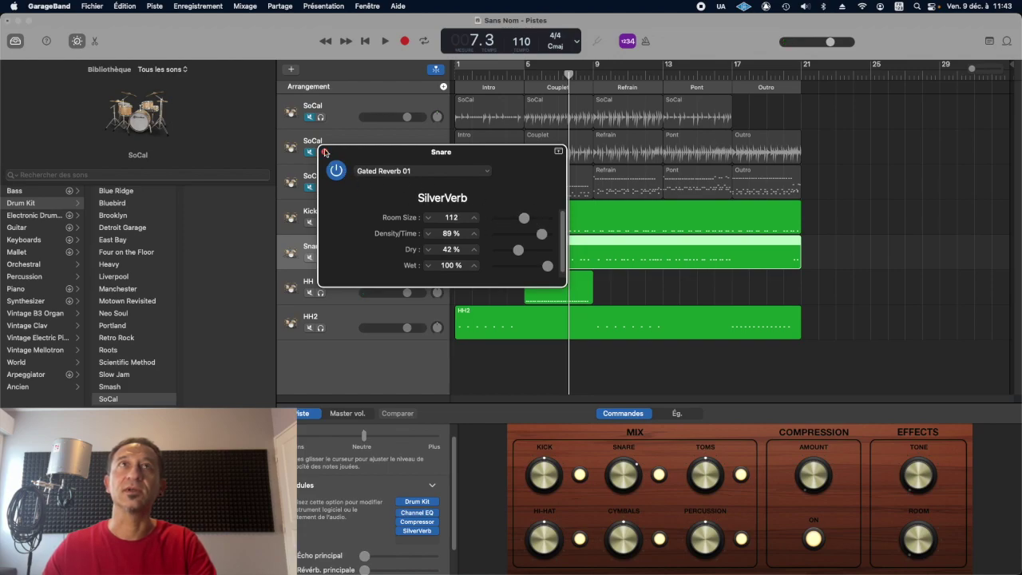
left_click(324, 152)
Show track automation and set the Snare track's automation parameter to SilverVerb: Wet
key("a")
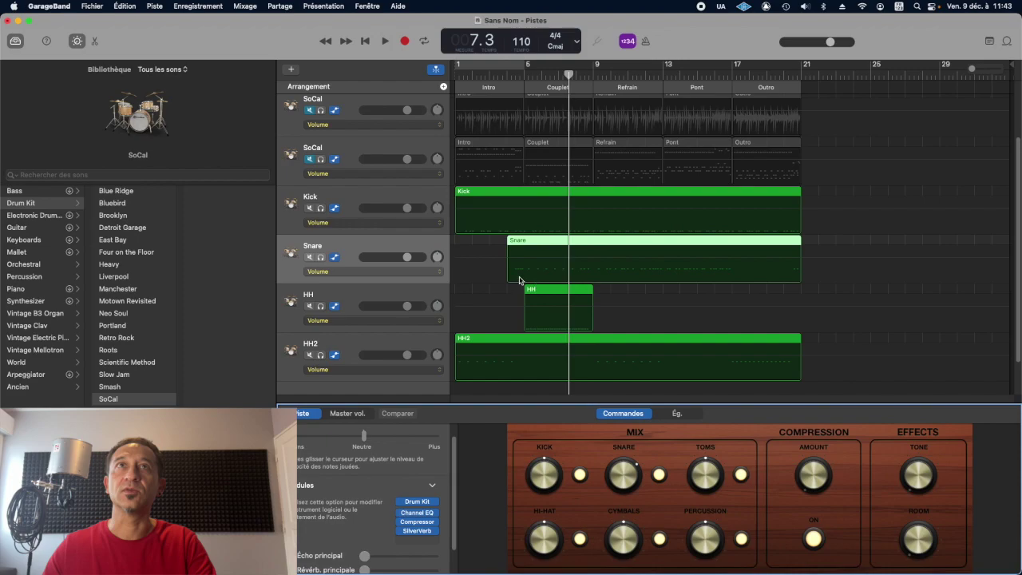
left_click(439, 271)
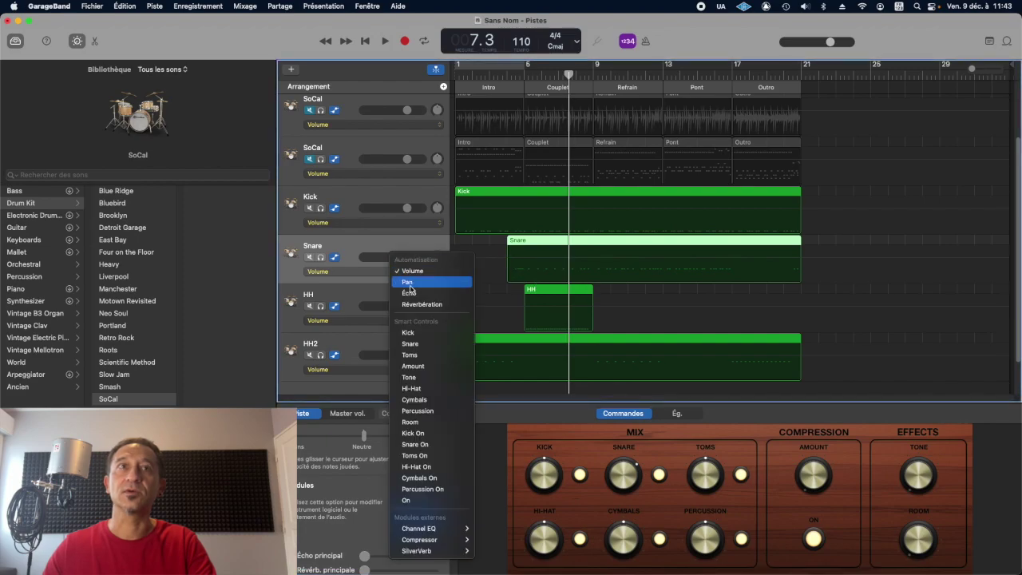
mouse_move(447, 551)
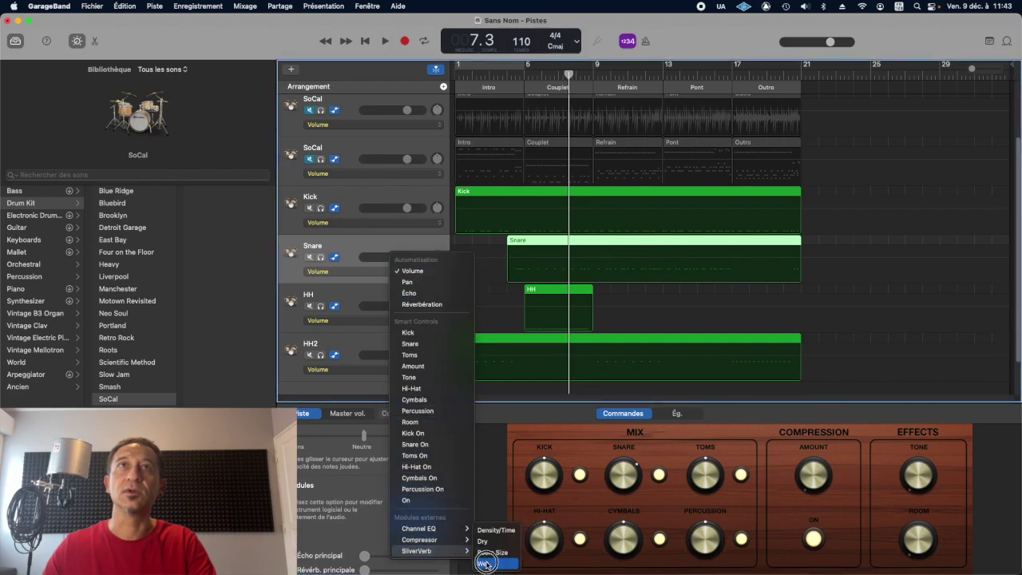
left_click(489, 560)
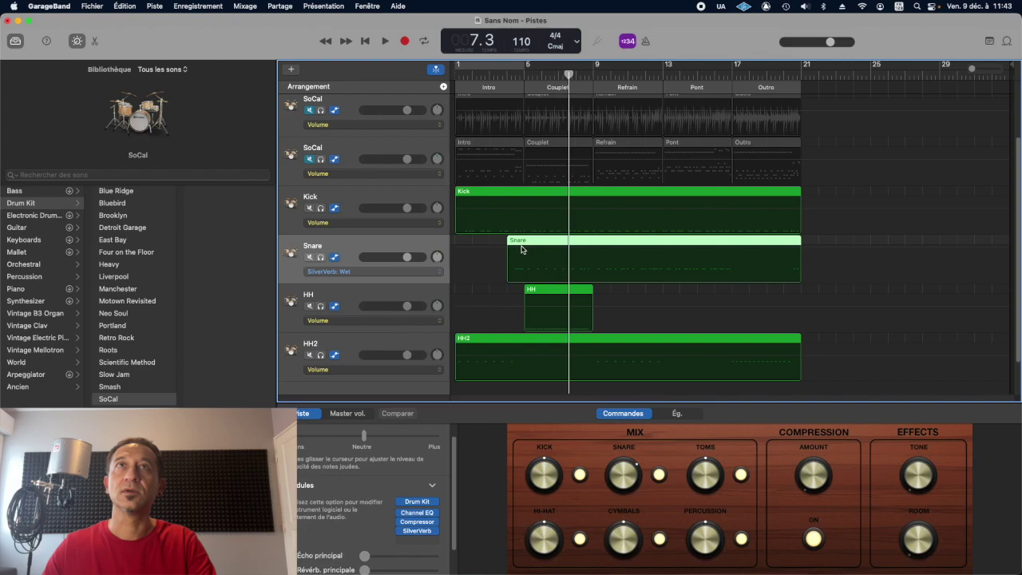
Add Wet automation points to the Snare track around bars 5 and 6, lowering the opening level and the bar 6 dip to minimum
left_click(532, 249)
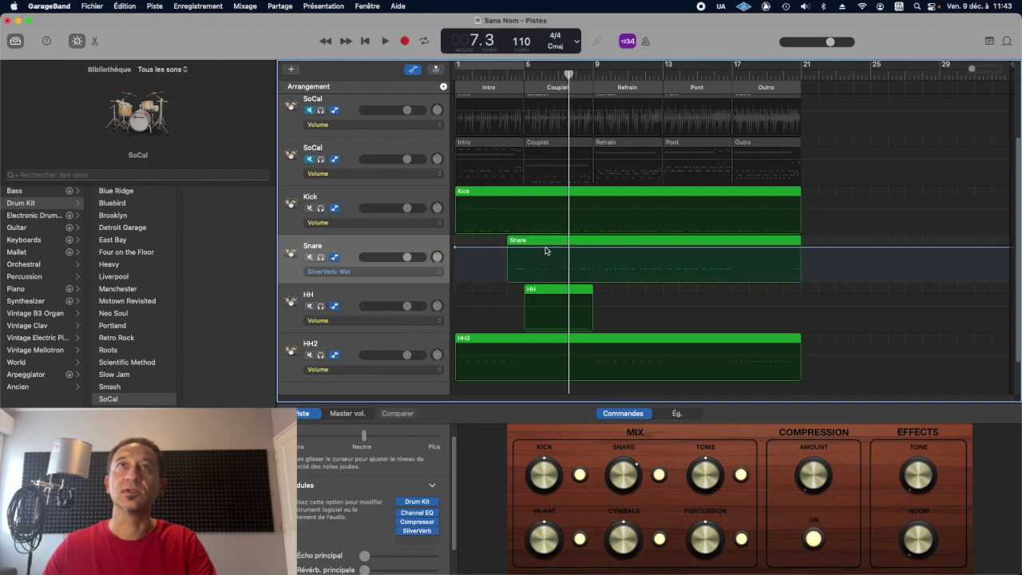
left_click_drag(548, 251, 547, 281)
left_click(521, 84)
key("space")
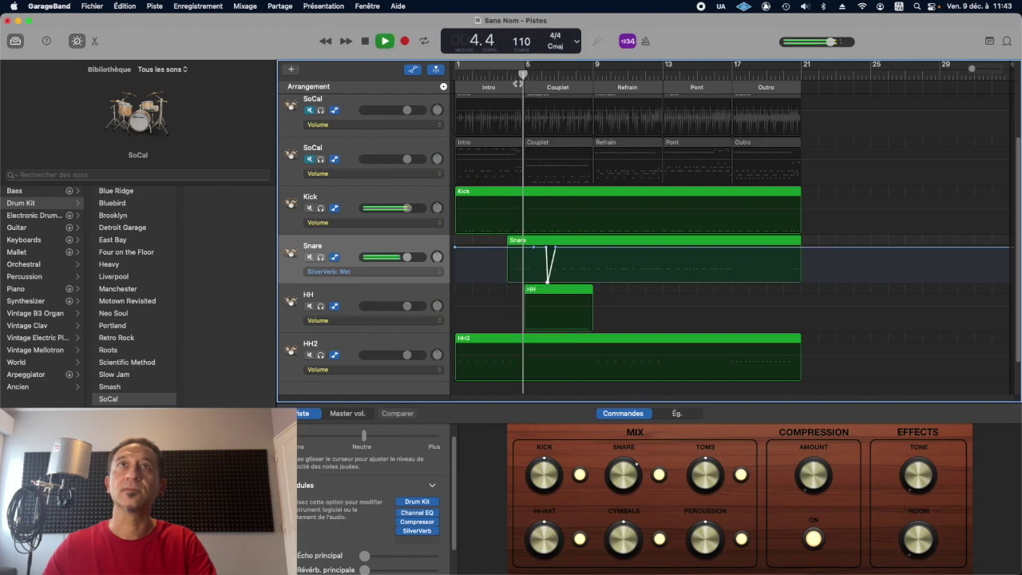
left_click_drag(533, 247, 532, 311)
left_click_drag(455, 252, 455, 282)
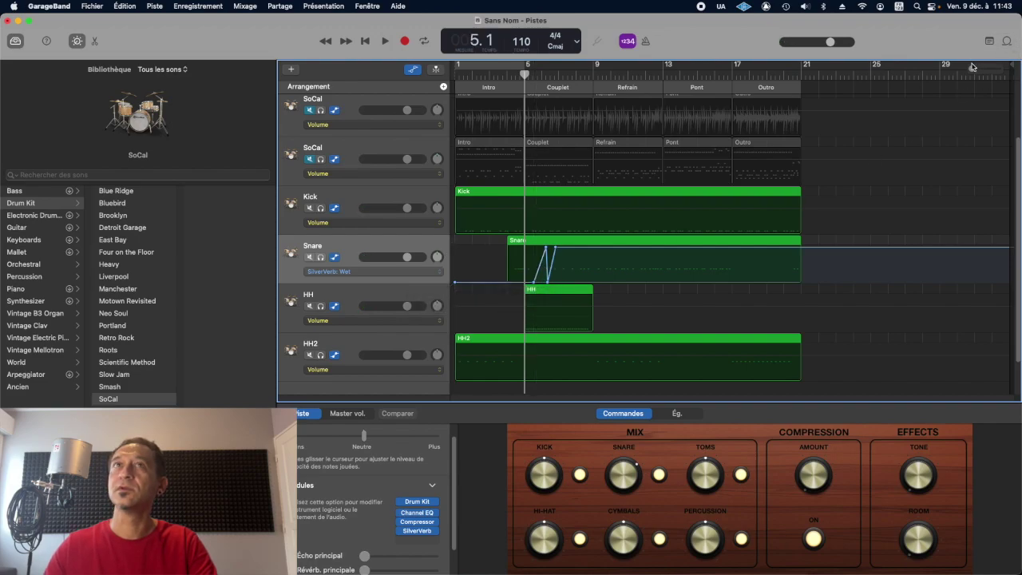
Reshape the Snare's Wet automation into one peak in bar 5, falling to minimum at about 6.1.3 and staying there
left_click_drag(971, 68, 990, 69)
left_click_drag(612, 250, 570, 249)
left_click_drag(619, 282, 607, 282)
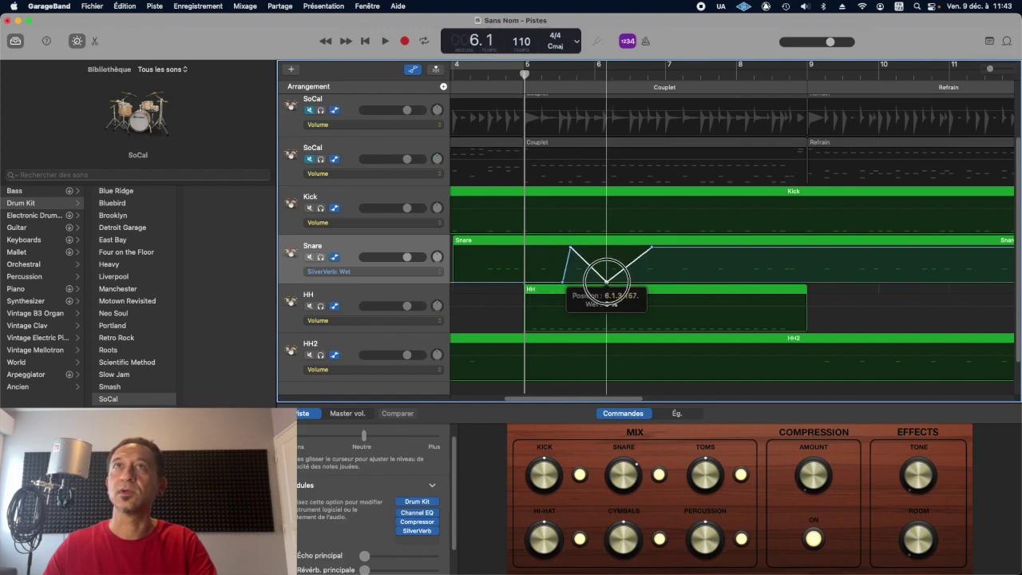
left_click_drag(651, 249, 651, 282)
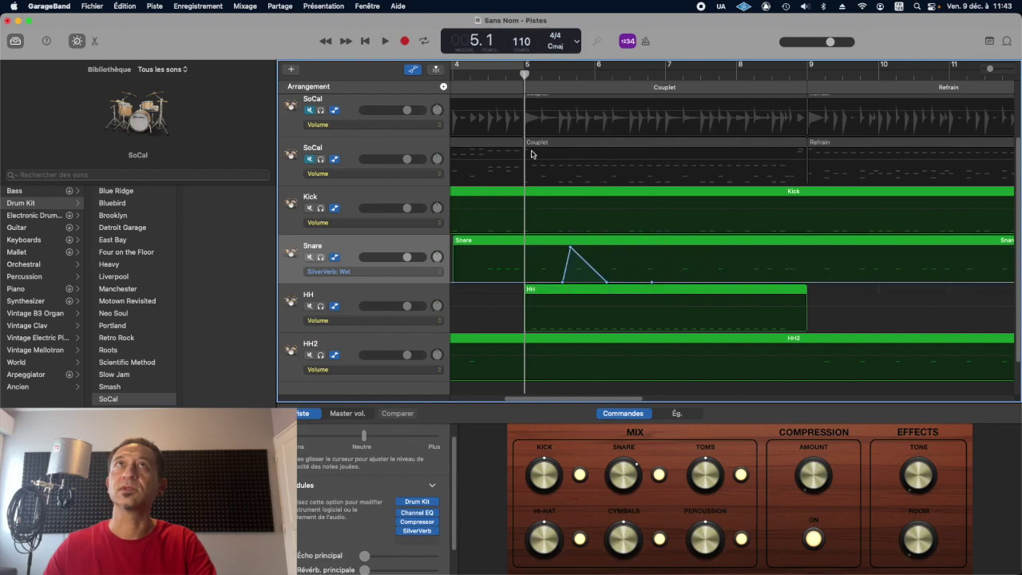
Play the Couplet from bar 5 through bar 6 to hear the automated snare reverb
key("space")
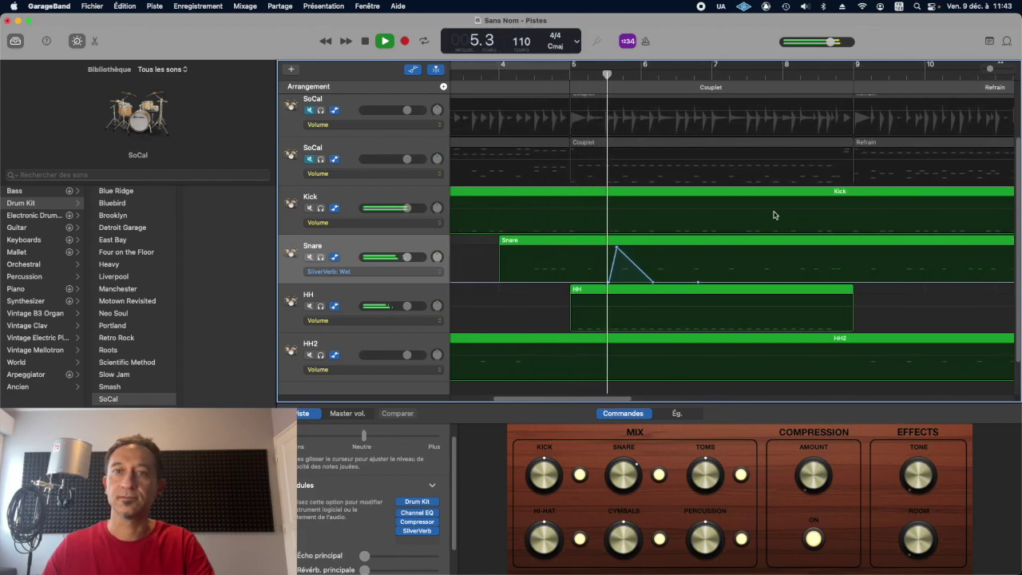
scroll(773, 215, "left", 2)
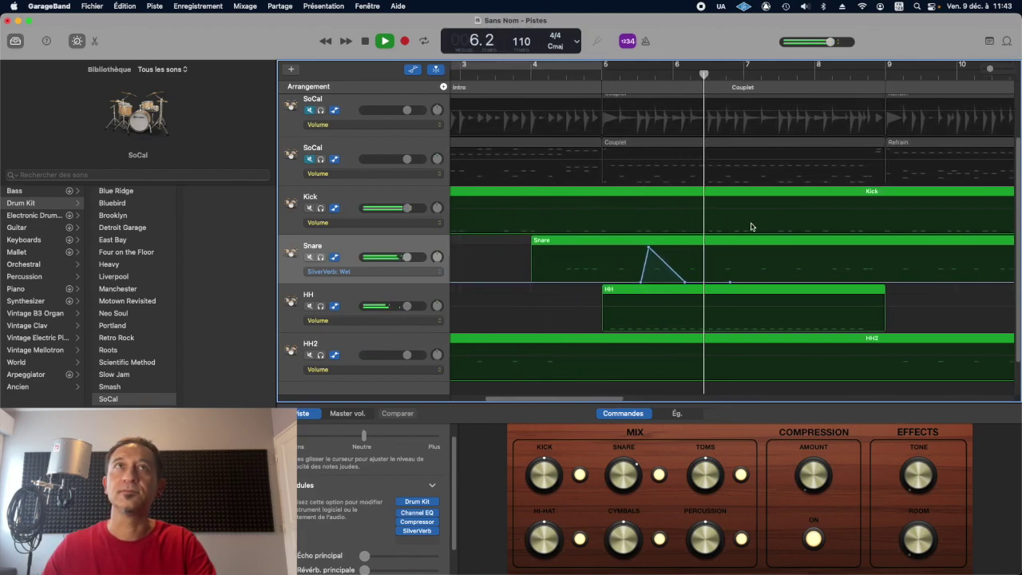
key("space")
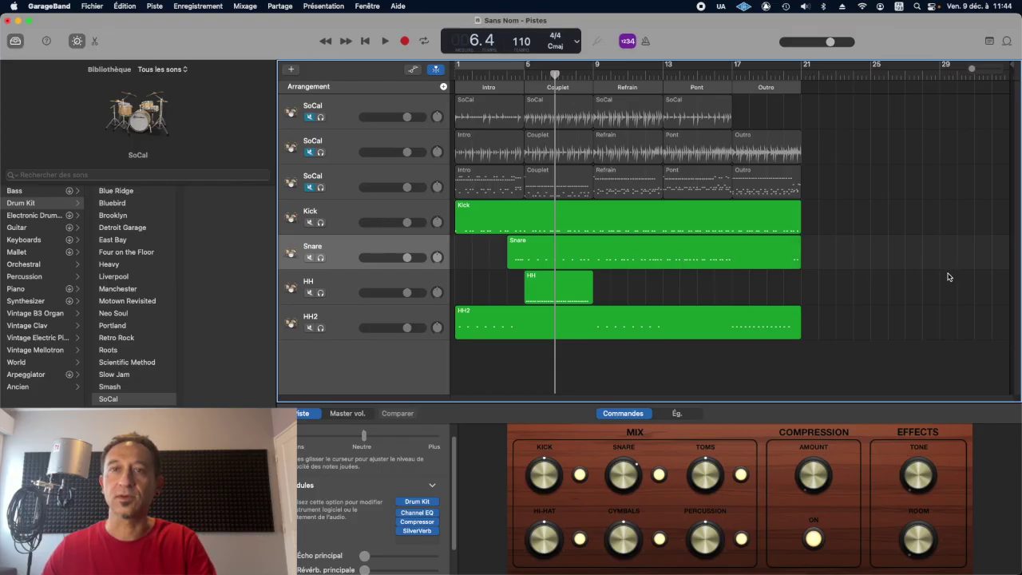
Clear the regions of the HH2, HH, Snare and Kick tracks and remove the HH2 and HH tracks
left_click(340, 217)
left_click(341, 326)
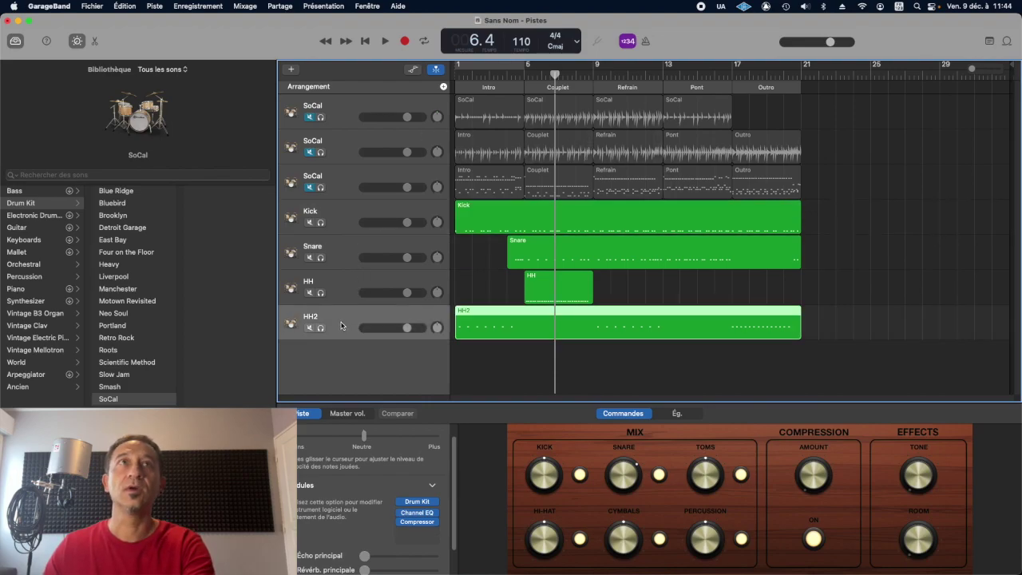
key("Delete")
left_click(339, 294)
key("Delete")
left_click(341, 259)
key("Delete")
left_click(340, 298)
key("super+BackSpace")
left_click(339, 275)
key("Delete")
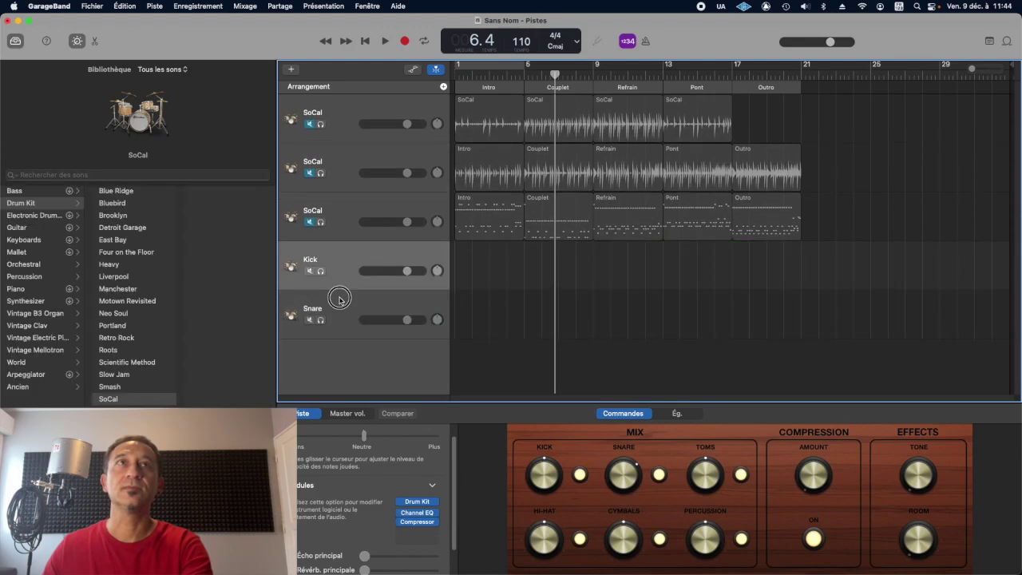
Remove the empty Snare and Kick tracks, and clear the MIDI SoCal track's regions before removing it too
left_click(337, 297)
key("super+BackSpace")
left_click(341, 307)
key("super+BackSpace")
left_click(332, 274)
key("Delete")
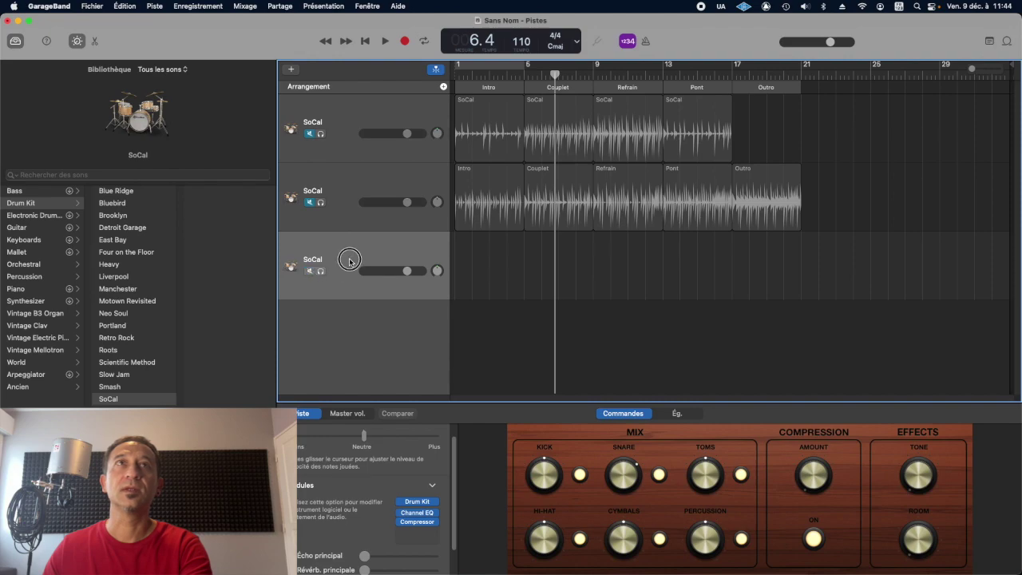
key("super+BackSpace")
Delete the uppermost muted SoCal track with its regions and unmute the remaining SoCal Drummer track
left_click(344, 190)
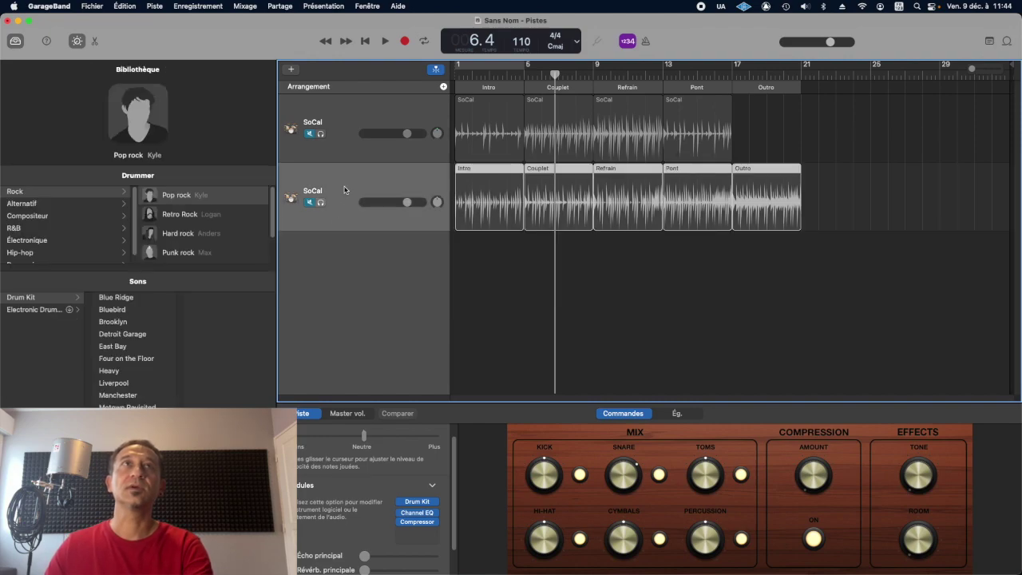
left_click(339, 108)
key("Delete")
left_click(309, 192)
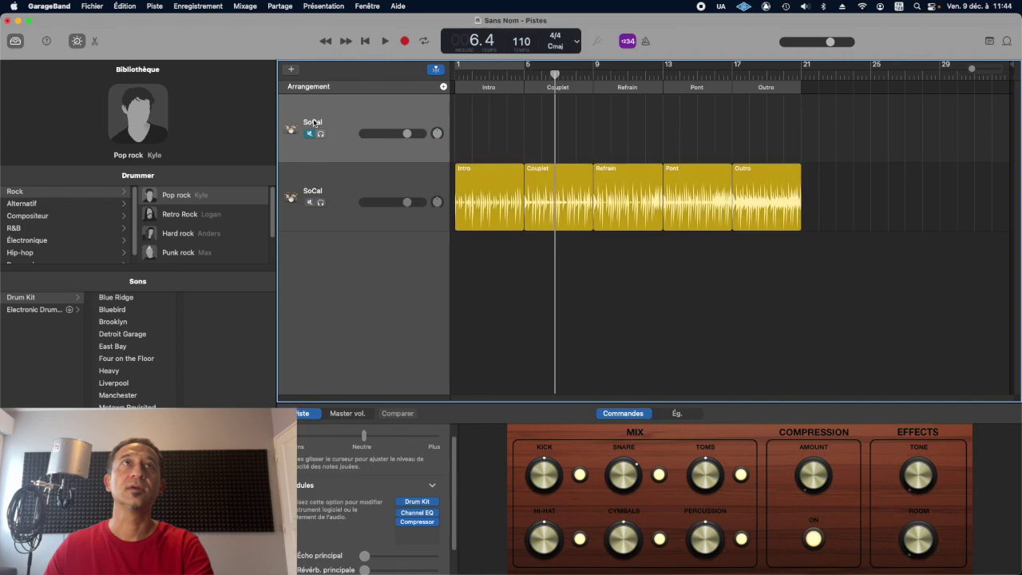
left_click(349, 127)
key("super+BackSpace")
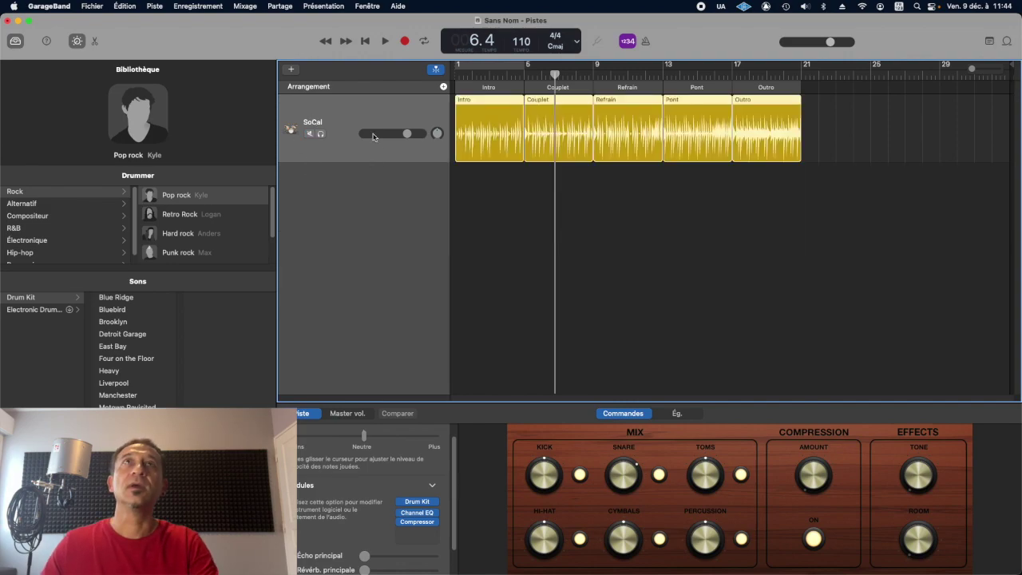
Set the project's time signature to 3/4 and play the Drummer intro from bar 1
left_click_drag(553, 75, 454, 74)
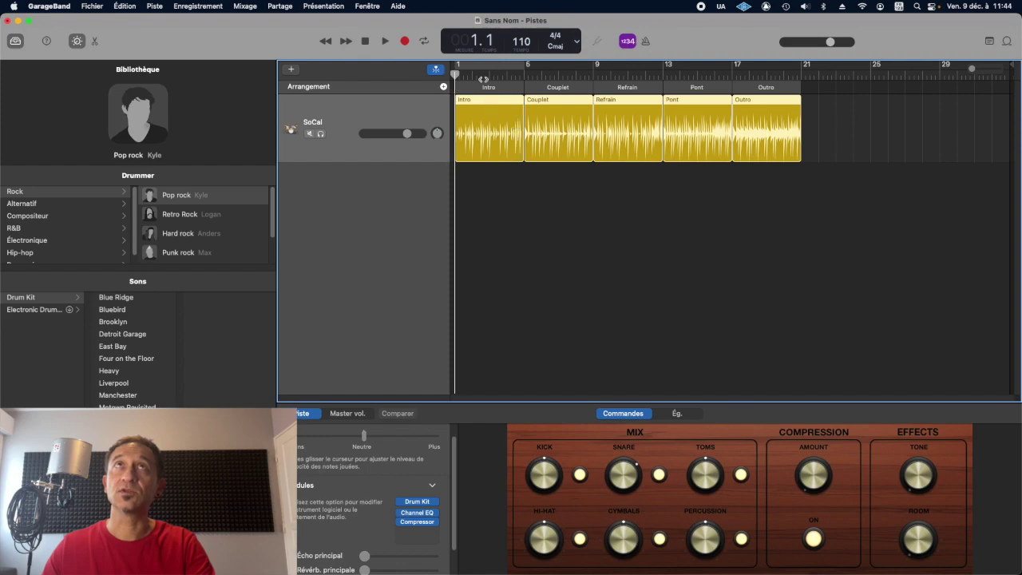
left_click(557, 38)
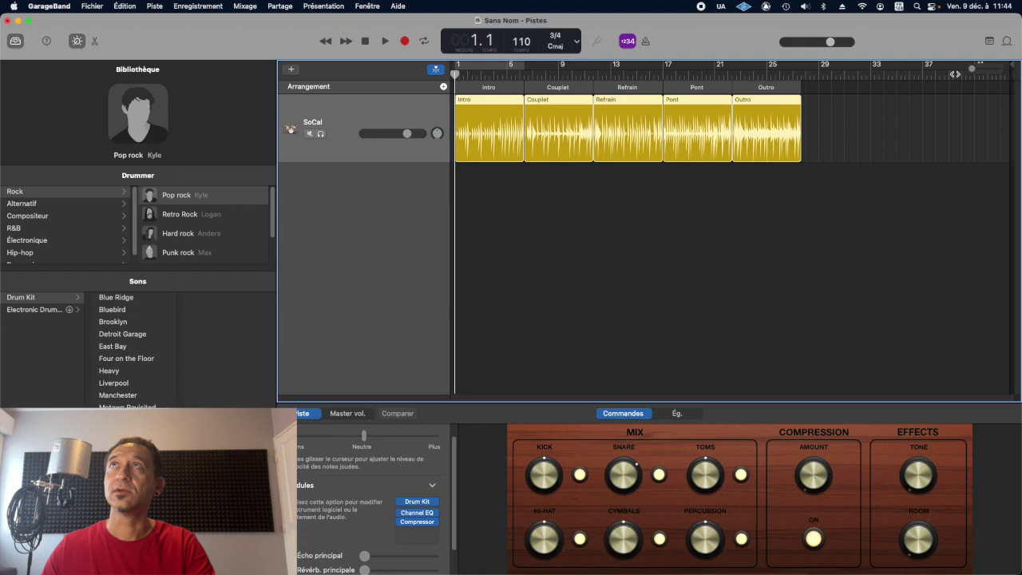
left_click_drag(972, 68, 979, 69)
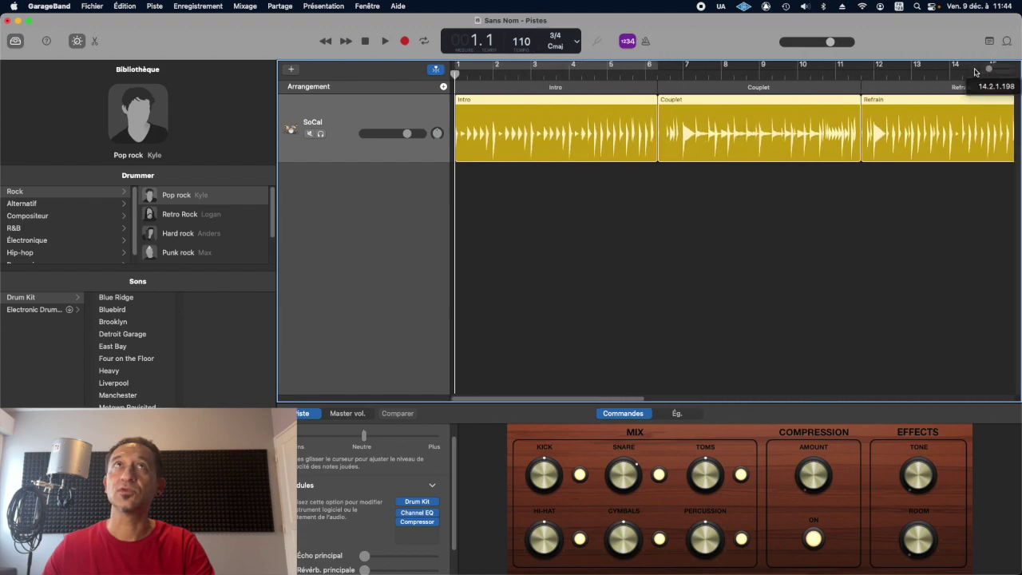
key("space")
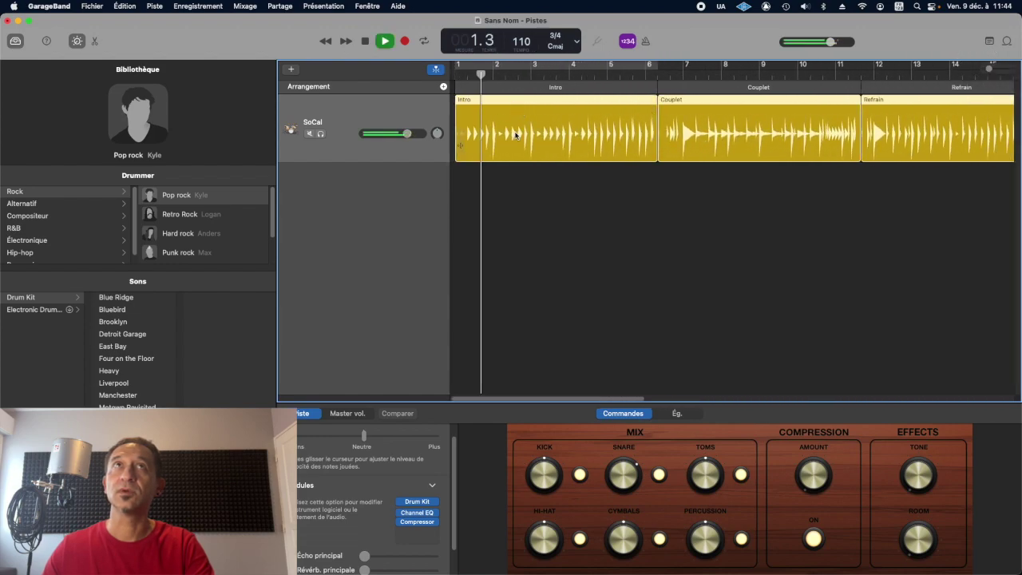
key("space")
Return to bar 1, set the time signature to 4/4 and start playing the Drummer track
left_click_drag(508, 74, 443, 70)
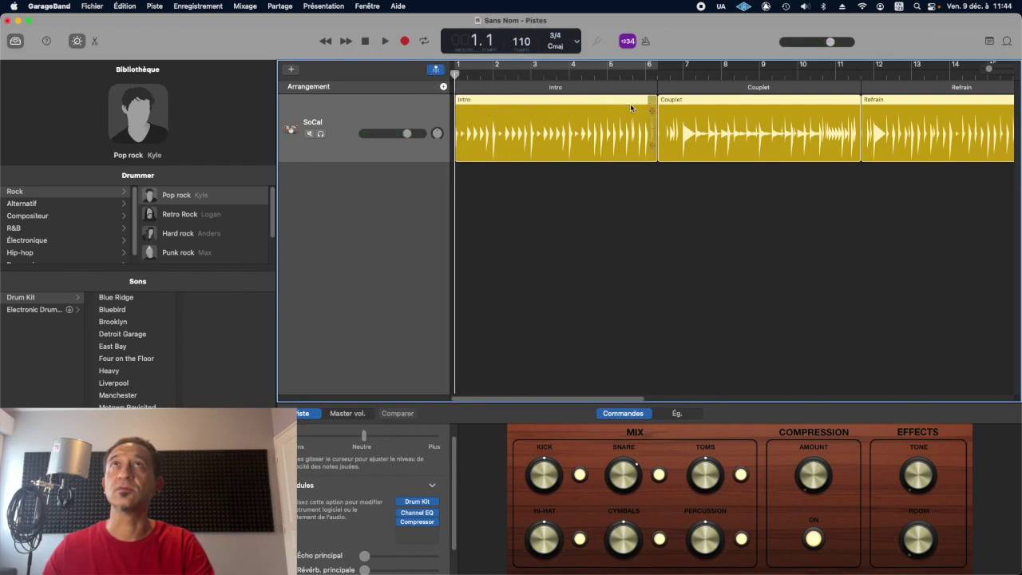
left_click(561, 42)
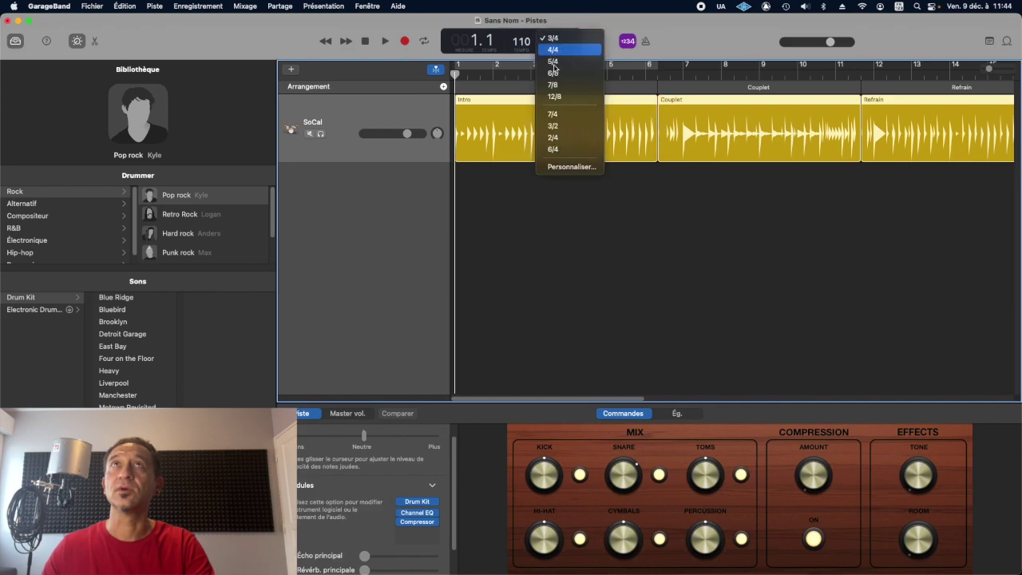
left_click(558, 51)
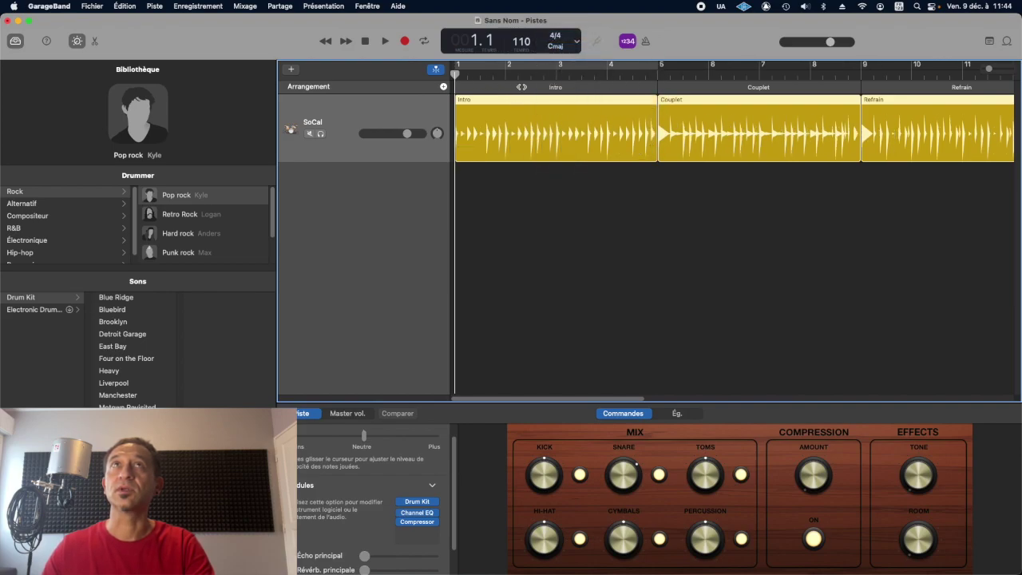
key("space")
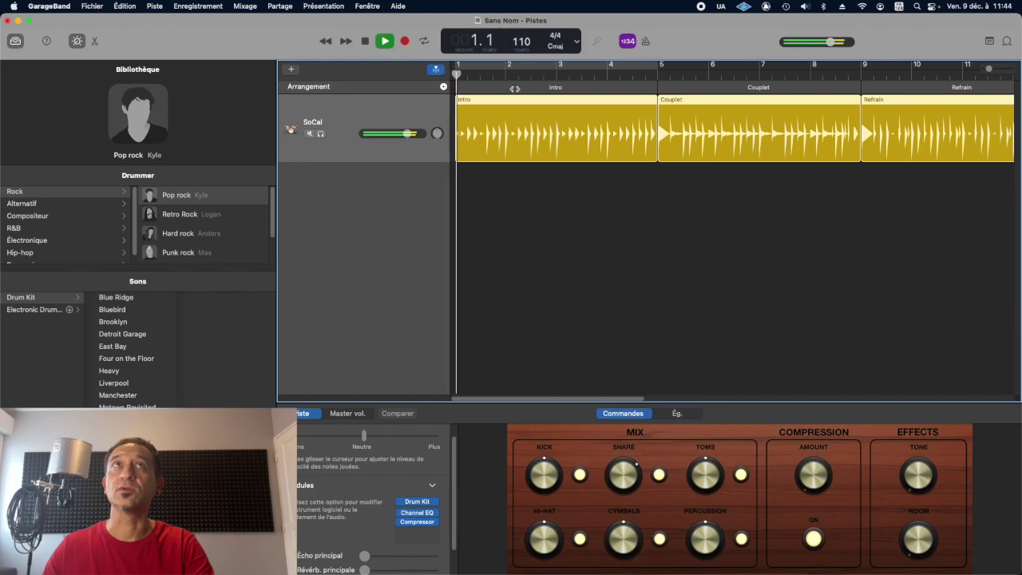
Stop playback, return to bar 1, switch the time signature to 3/4 and audition the Drummer intro
key("space")
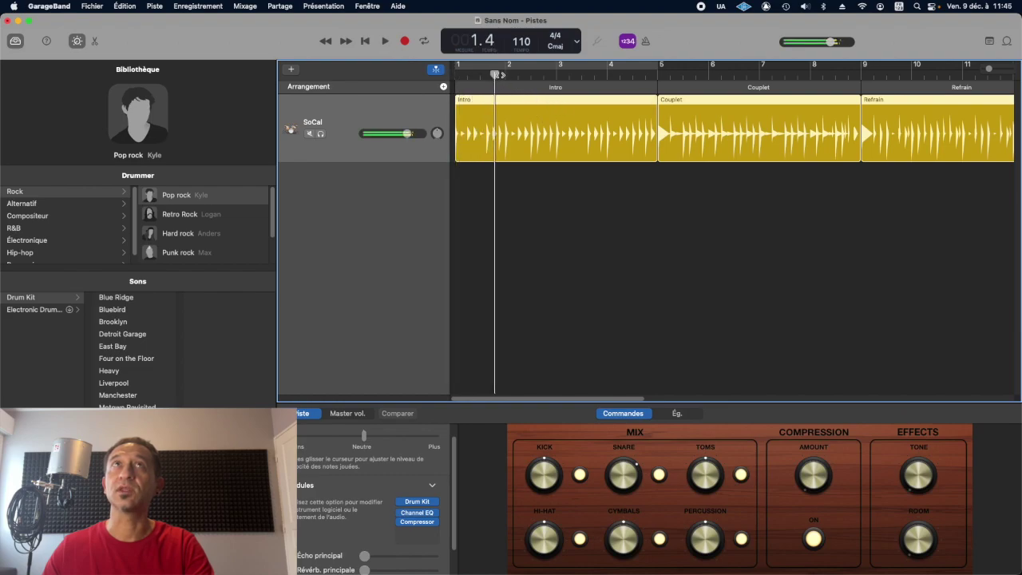
left_click(453, 74)
left_click(556, 38)
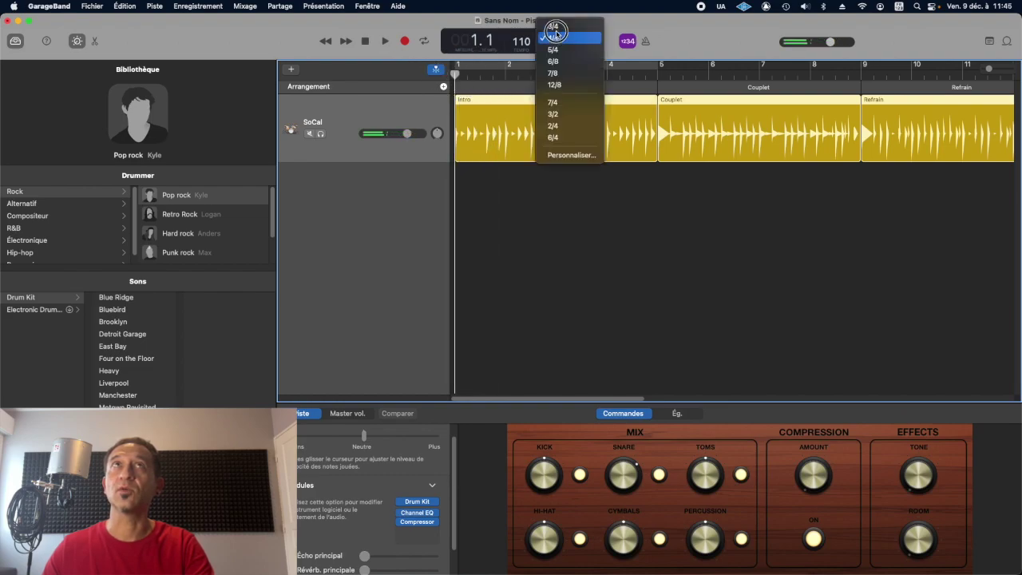
left_click(559, 24)
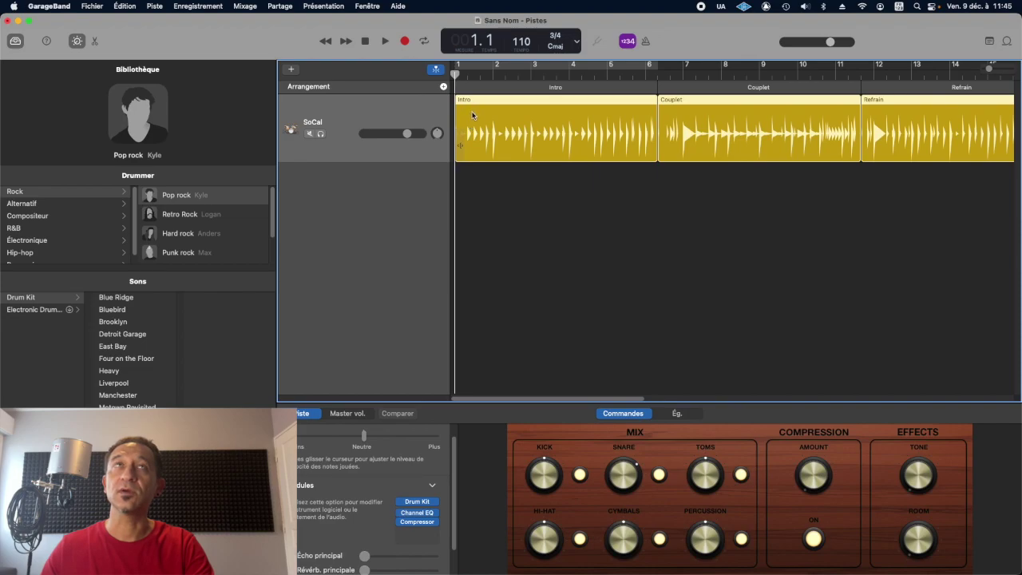
key("space")
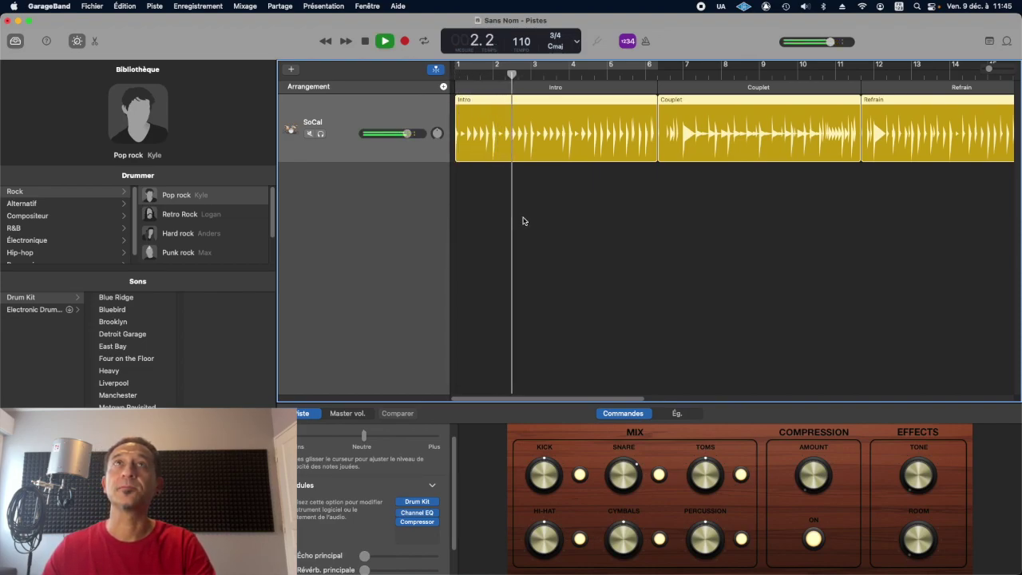
key("space")
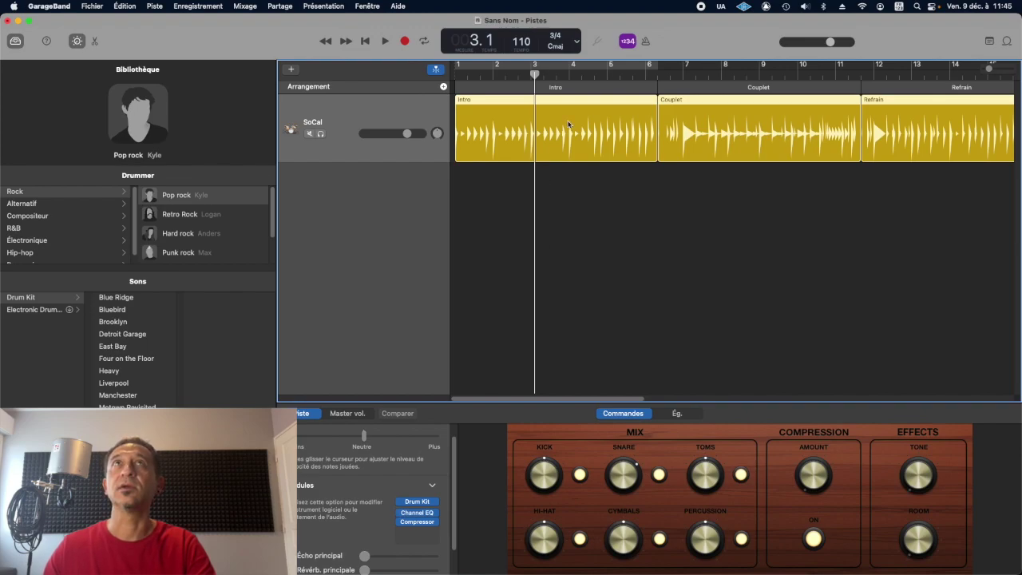
Set a custom time signature of 7 beats with note value 4, and play the Drummer track from bar 1
left_click(557, 40)
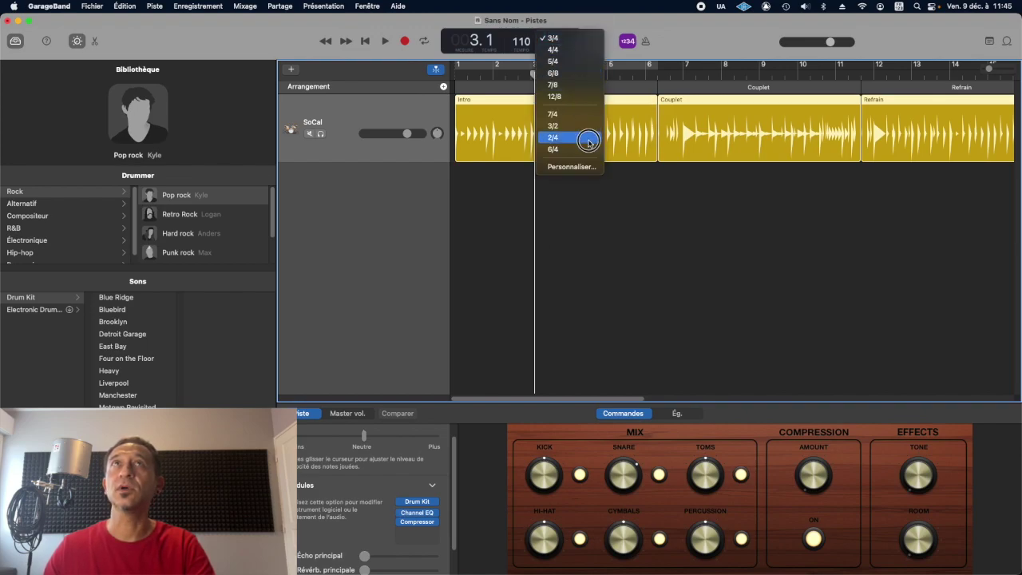
left_click(589, 168)
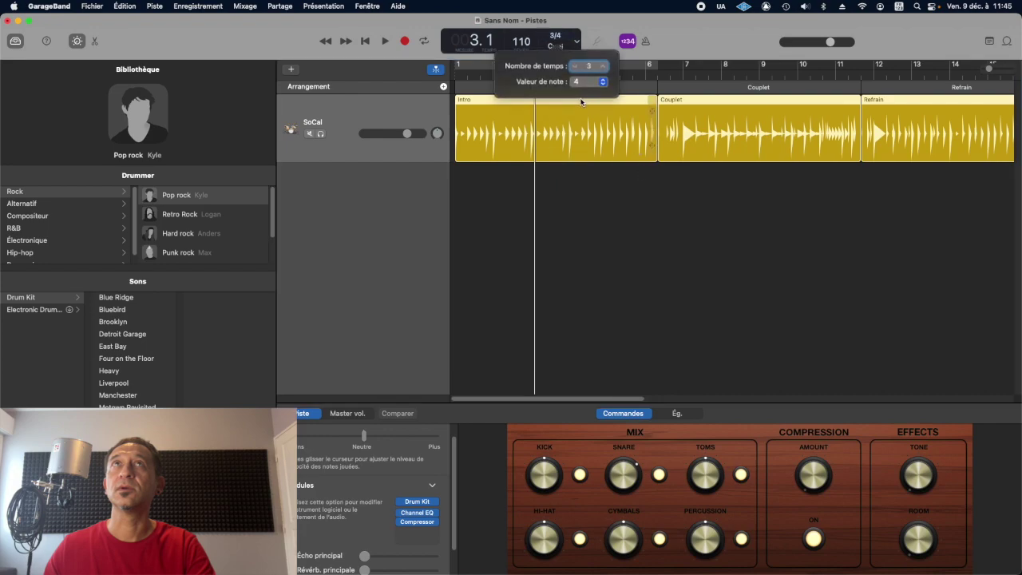
left_click(603, 66)
left_click(602, 65)
left_click(603, 65)
left_click(603, 65)
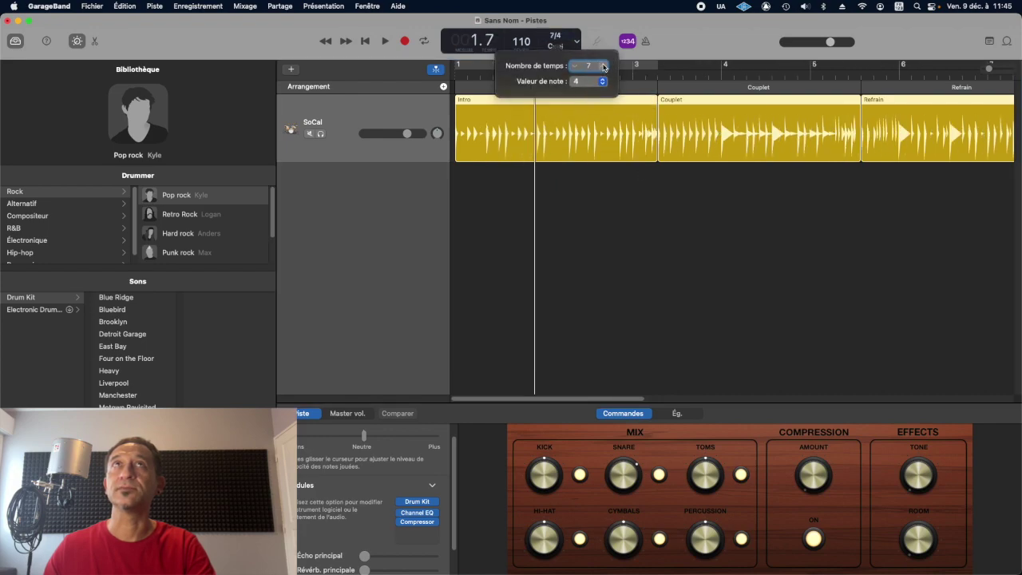
left_click(592, 37)
left_click_drag(533, 74, 455, 72)
key("space")
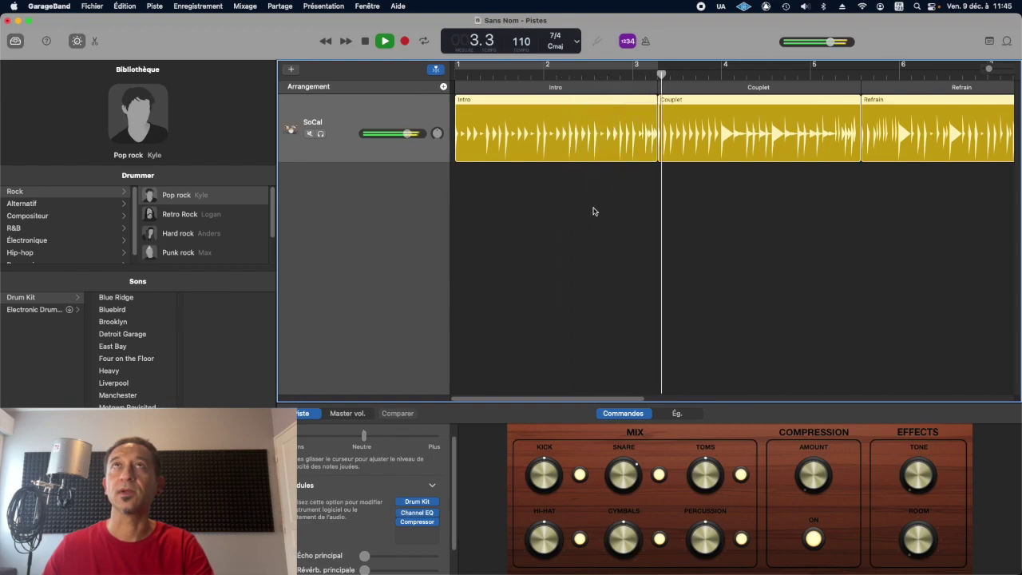
key("space")
Shorten the Drummer's Intro region so it ends at bar 3, and return the playhead to bar 1
left_click_drag(664, 74, 509, 75)
left_click_drag(651, 154, 627, 156)
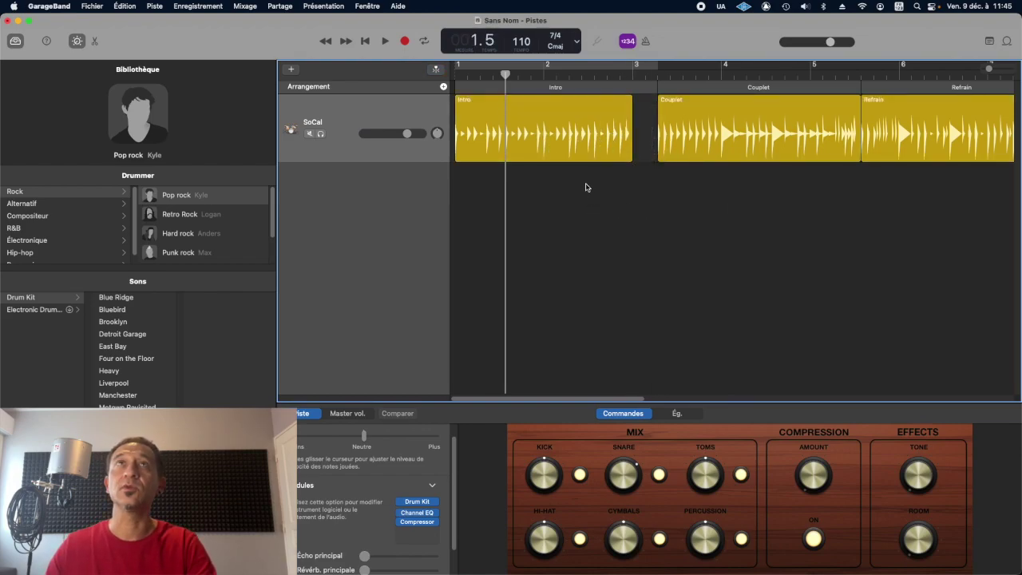
left_click_drag(505, 76, 456, 76)
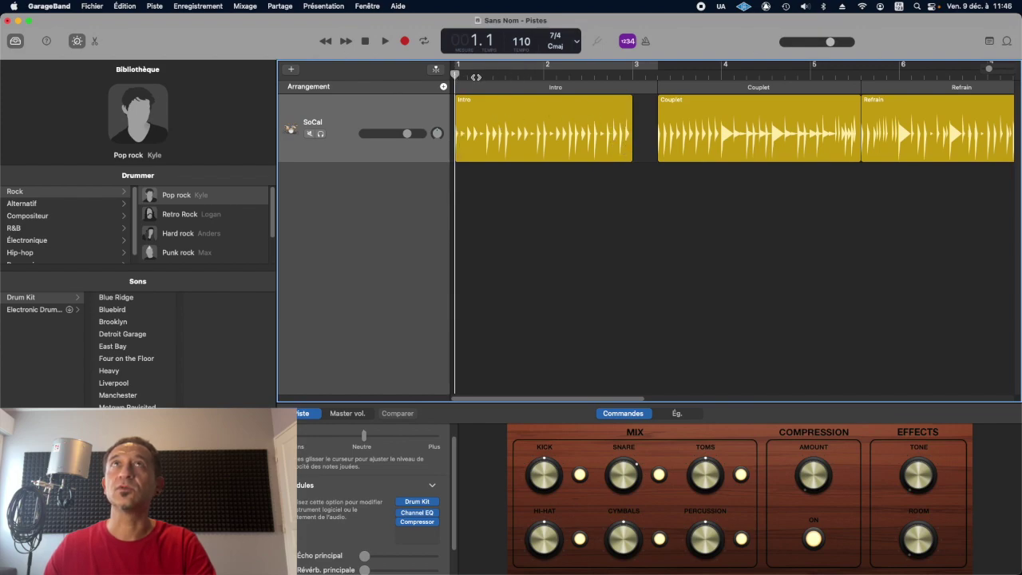
Set the time signature to 3/4, trim the Intro region to end at bar 3 and play it
left_click(564, 40)
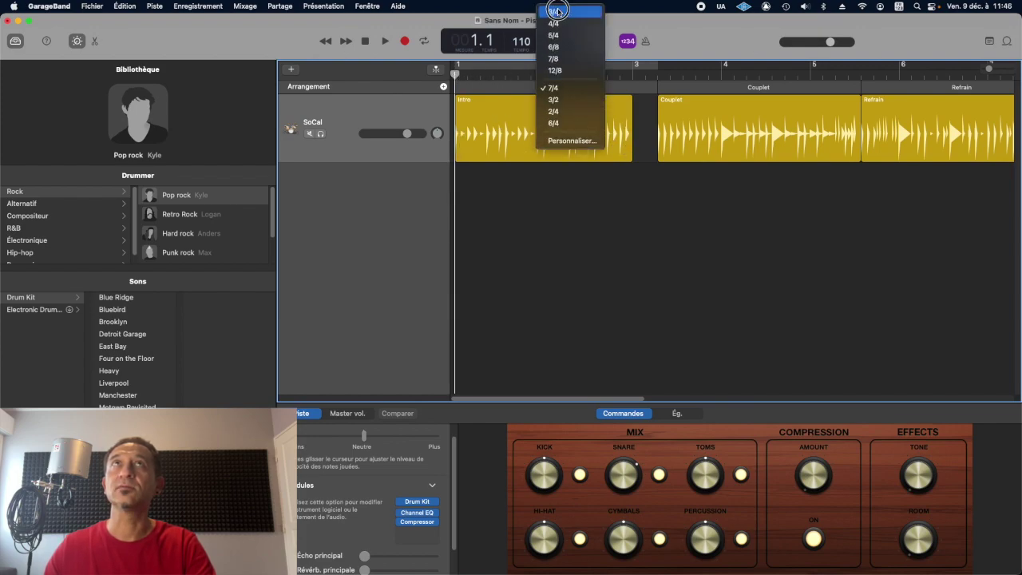
left_click(557, 13)
left_click_drag(629, 150, 530, 152)
key("space")
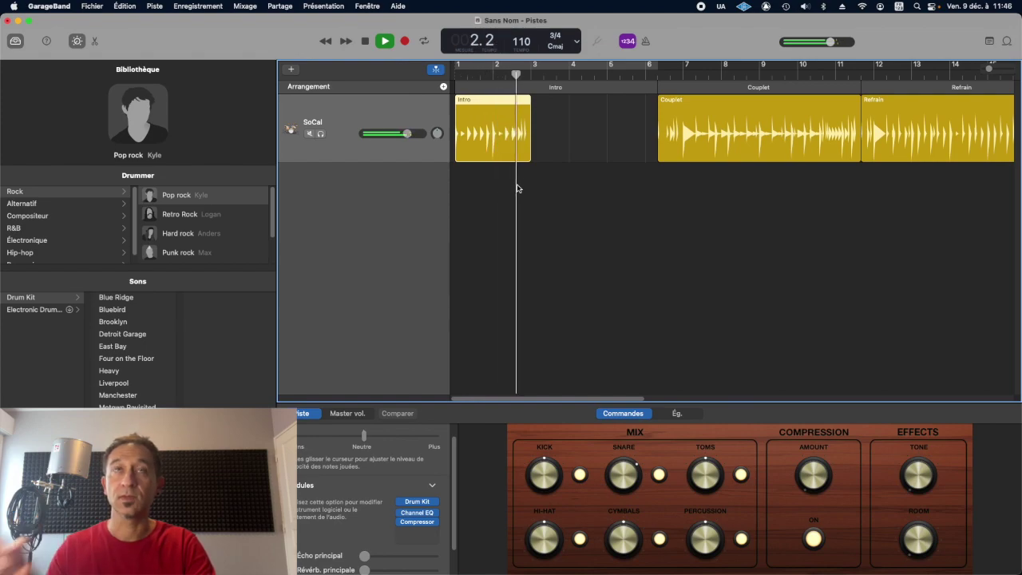
key("space")
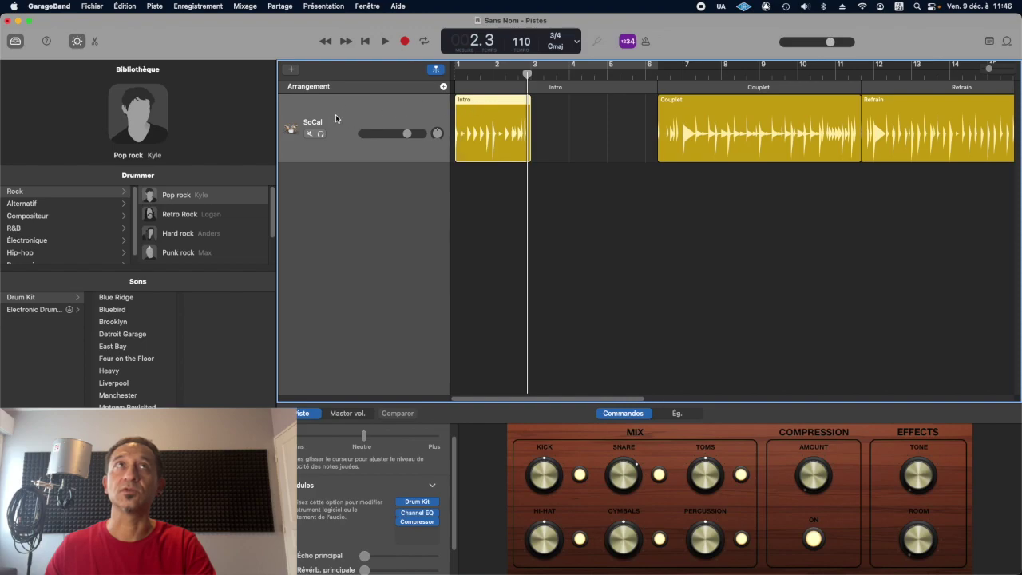
Add a software instrument track and load the SoCal drum kit on it
left_click(291, 69)
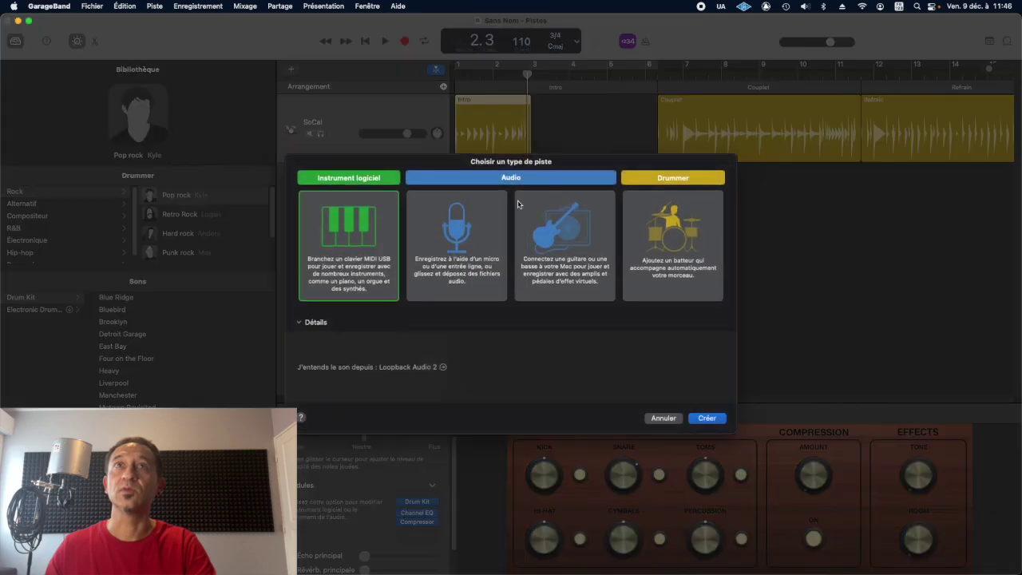
left_click(706, 418)
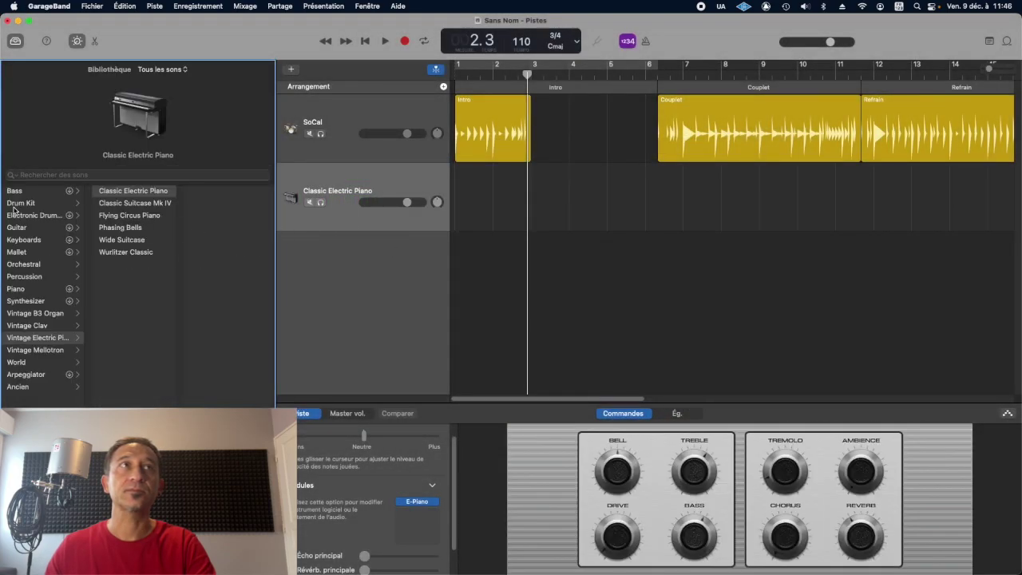
left_click(18, 203)
left_click(112, 398)
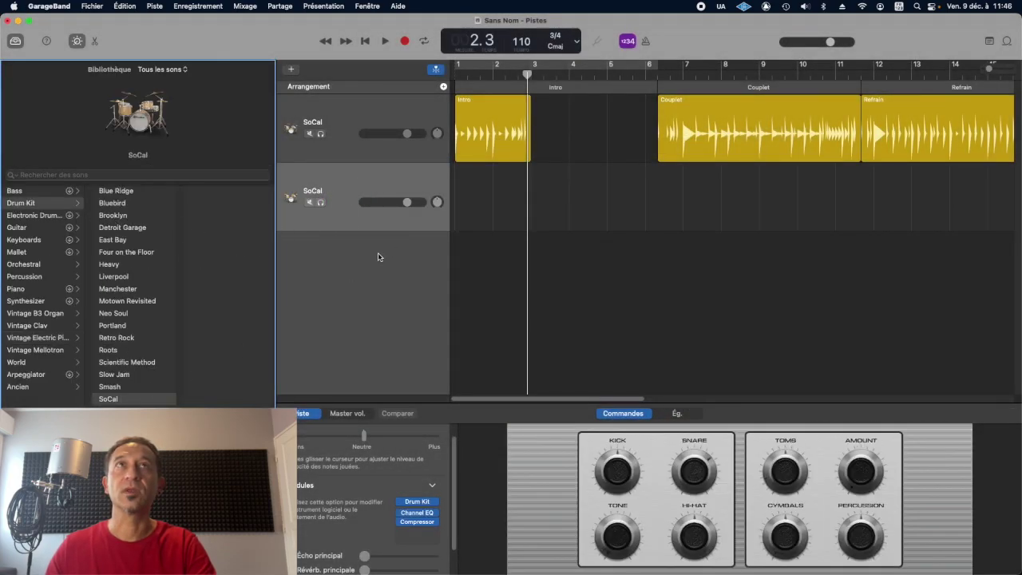
Copy the 3/4 Drummer Intro region to bar 1 of the new SoCal instrument track as MIDI
left_click(479, 123)
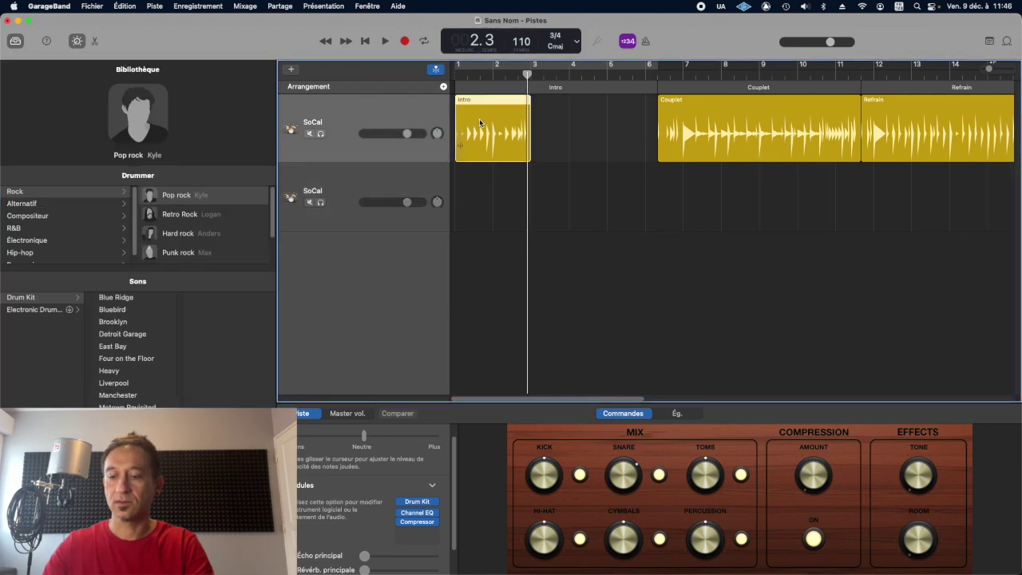
key("Return")
left_click(332, 194)
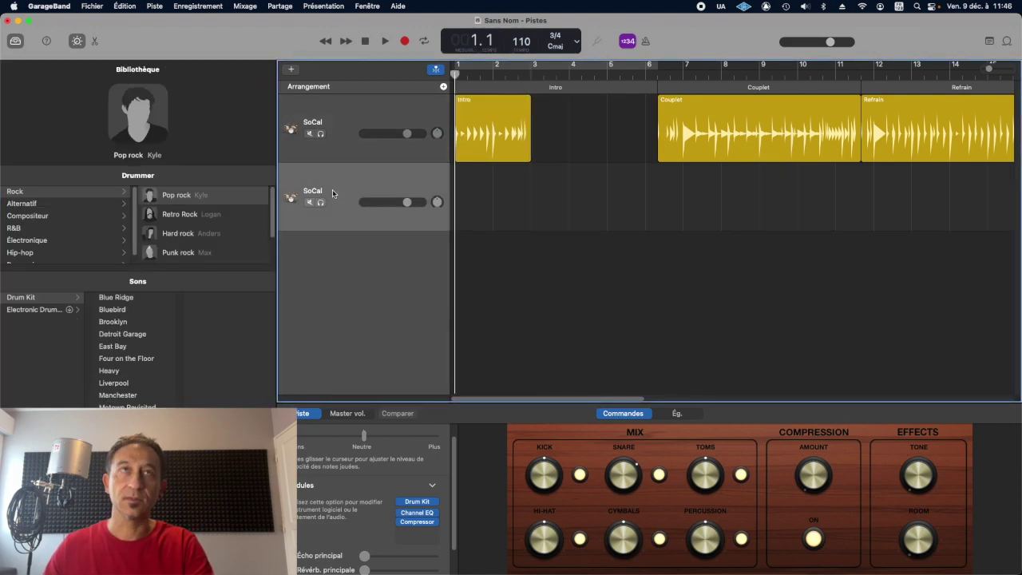
key("super+v")
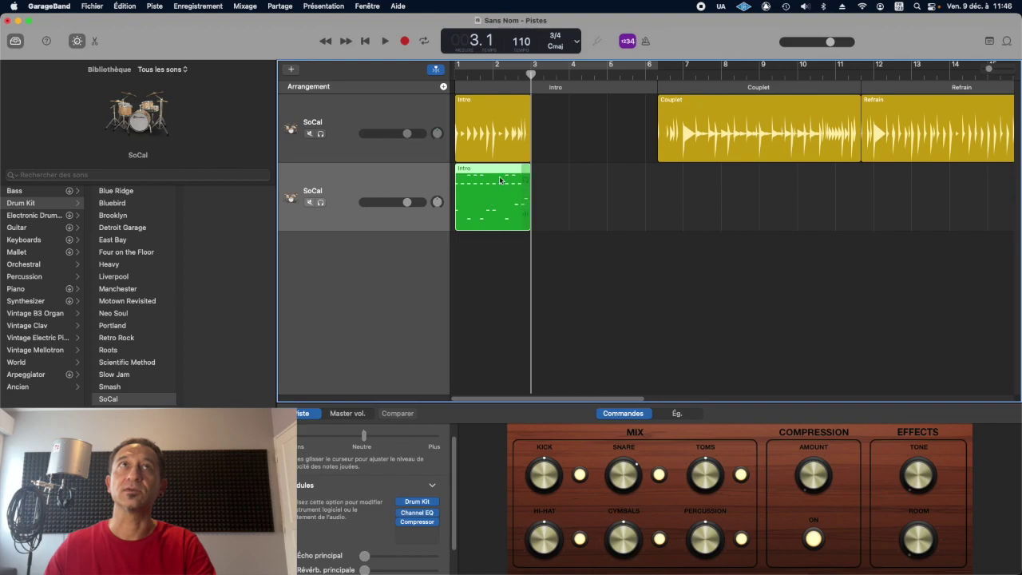
Solo the SoCal MIDI track, play its Intro region from bar 1, and turn solo off
left_click(308, 202)
left_click(308, 202)
left_click(320, 202)
key("Return")
key("space")
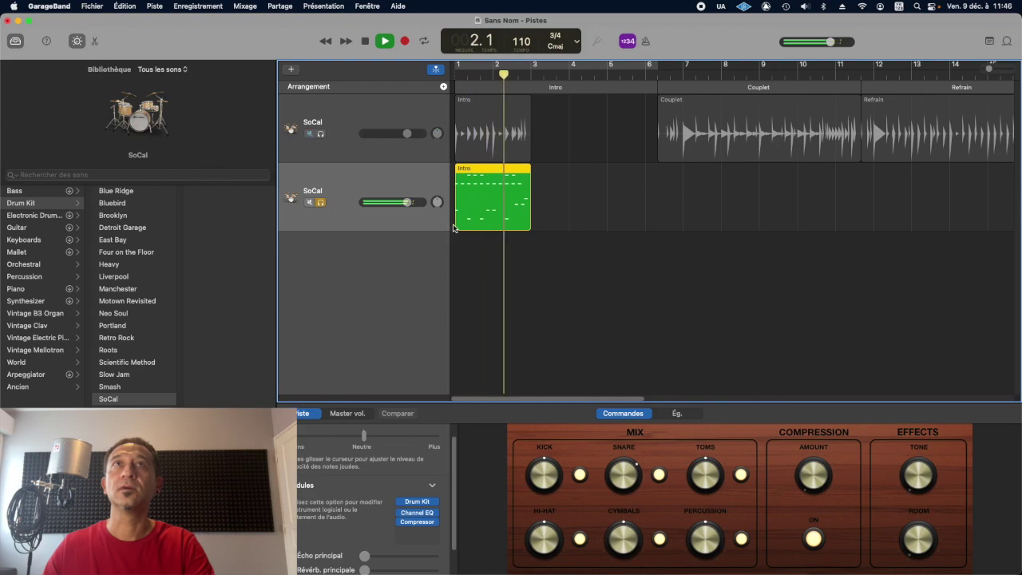
key("space")
left_click(320, 202)
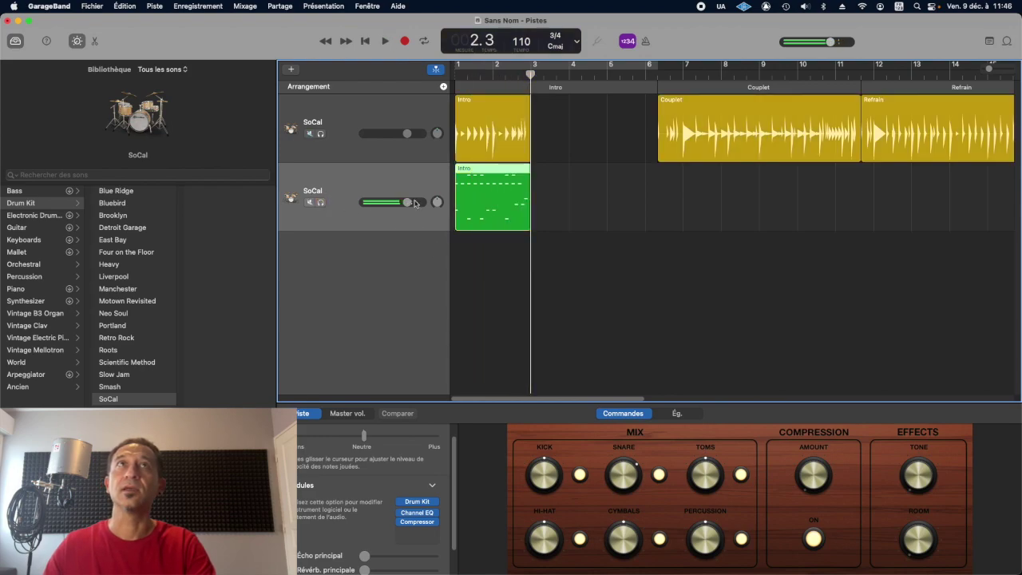
Set the time signature to 4/4 and extend the Drummer's Intro region to end at bar 3
left_click(380, 106)
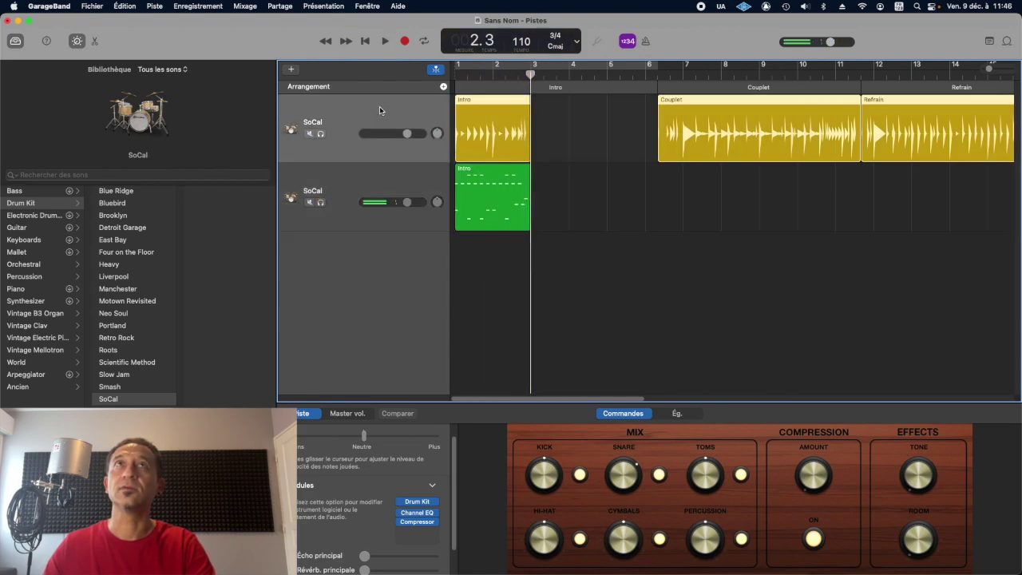
left_click(560, 39)
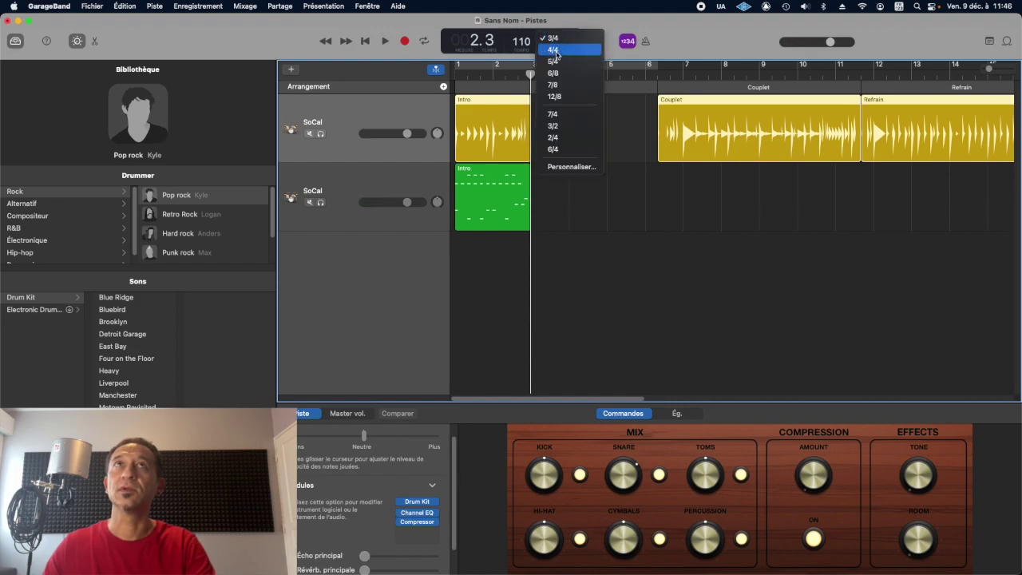
left_click(558, 50)
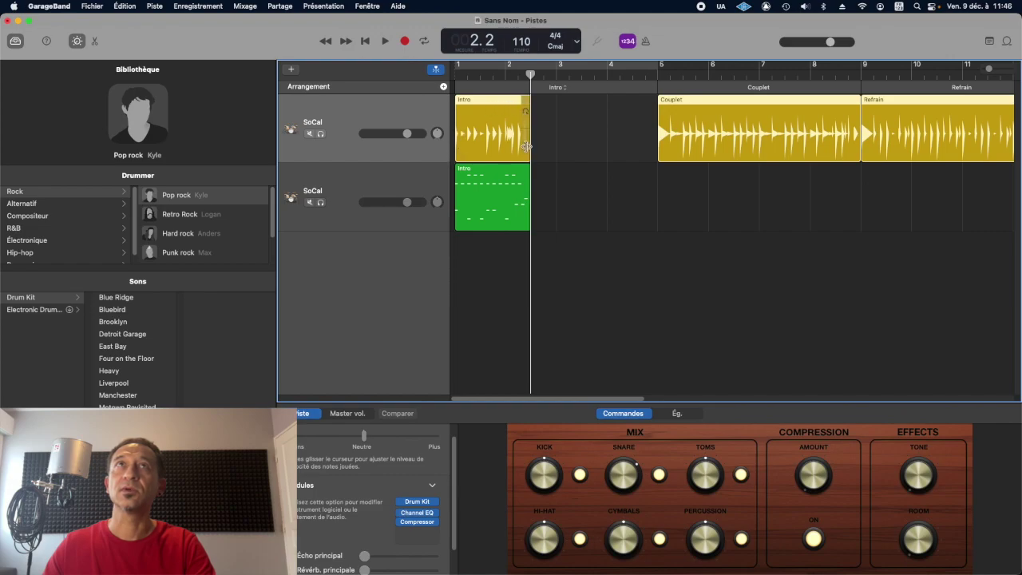
left_click_drag(528, 155, 556, 155)
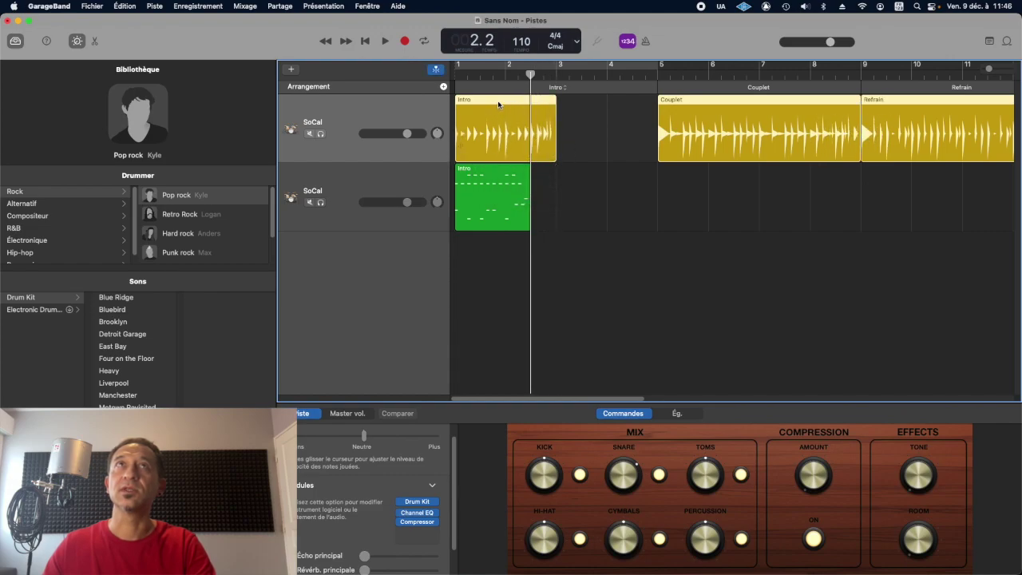
mouse_move(498, 102)
left_mouse_down()
mouse_move(511, 104)
mouse_move(482, 103)
left_mouse_up()
left_click(572, 123)
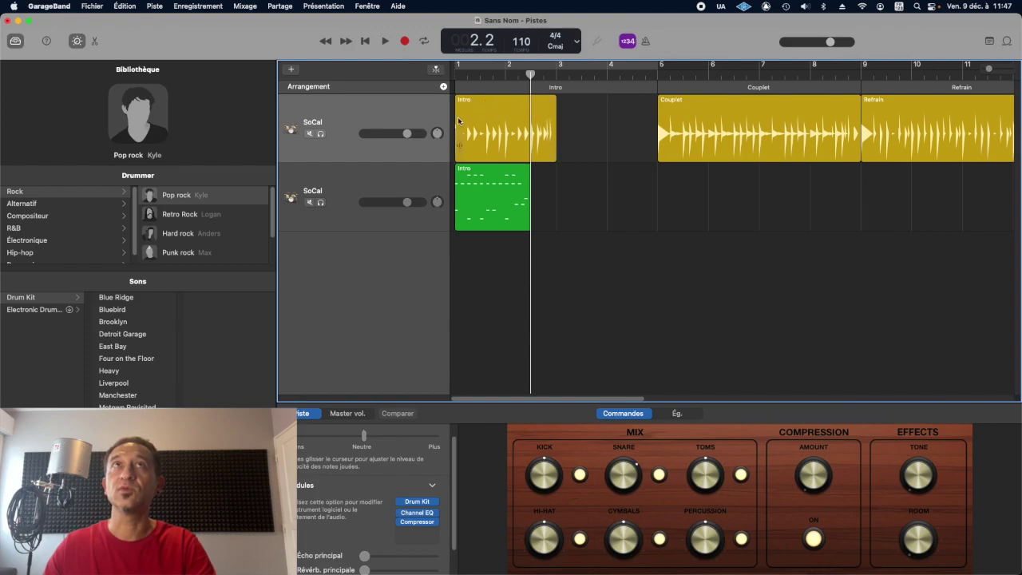
Mute the SoCal MIDI track and play the 4/4 Drummer Intro from bar 1
left_click_drag(524, 83, 432, 141)
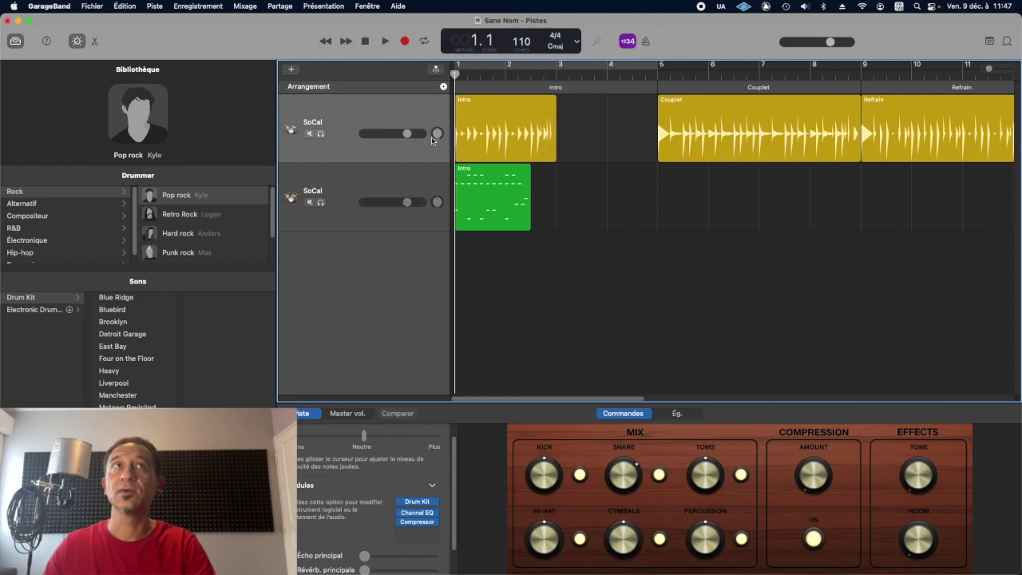
left_click(310, 202)
key("space")
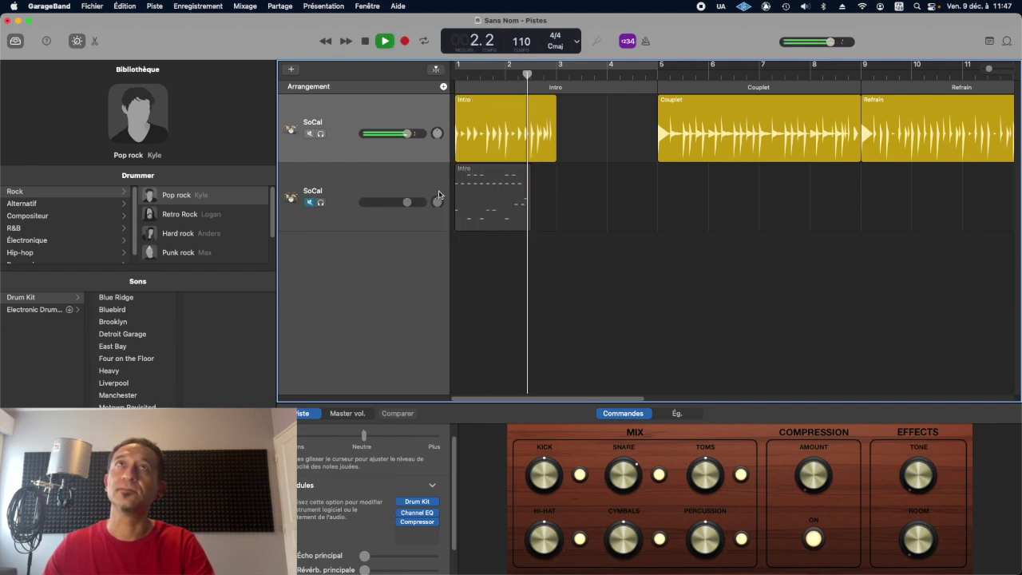
key("space")
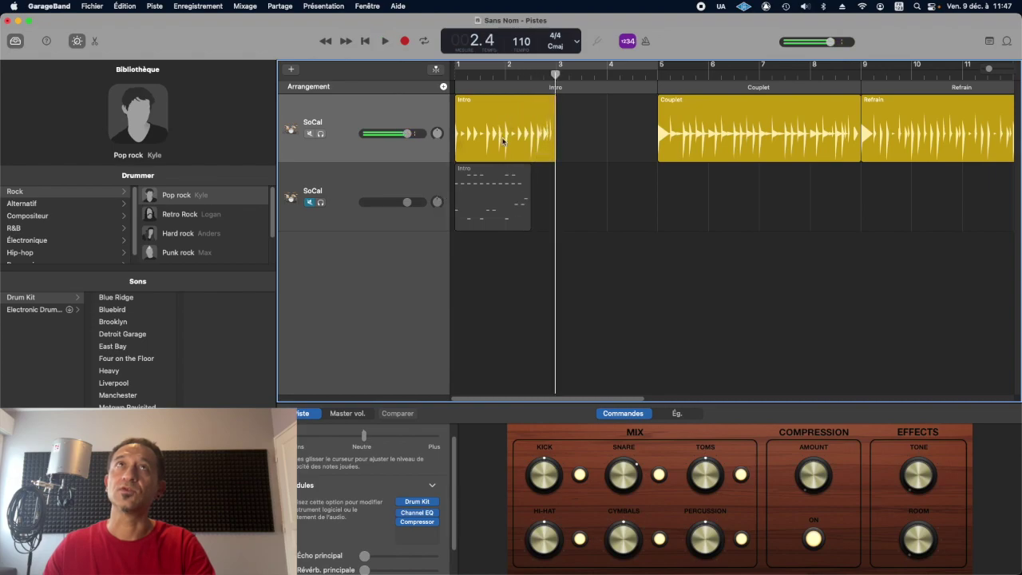
Move the 3/4 MIDI region to about bar 4 and copy the 4/4 Drummer Intro to bar 1 of the SoCal MIDI track
left_click_drag(484, 174, 646, 174)
left_click(493, 108)
key("Return")
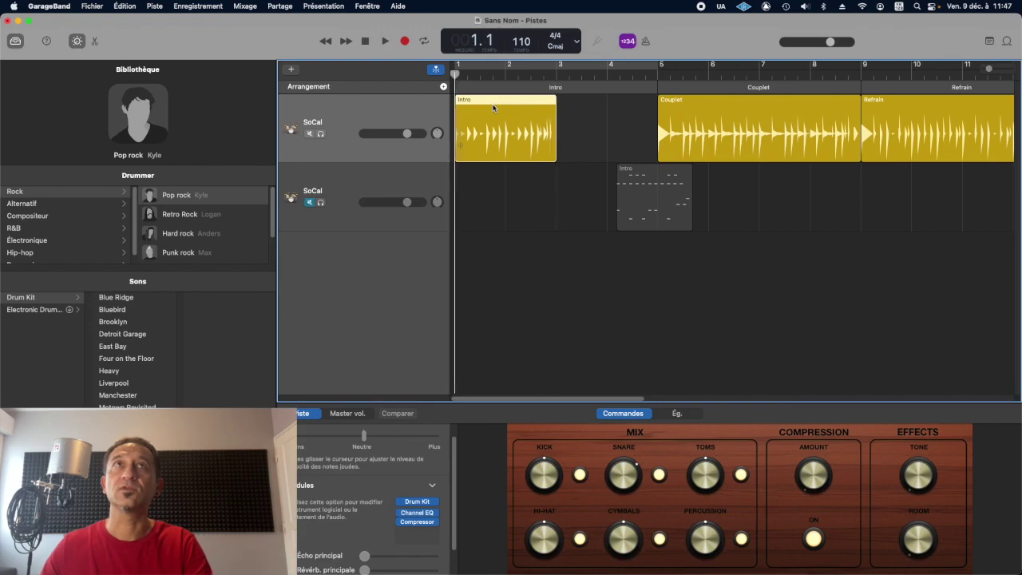
left_click(369, 185)
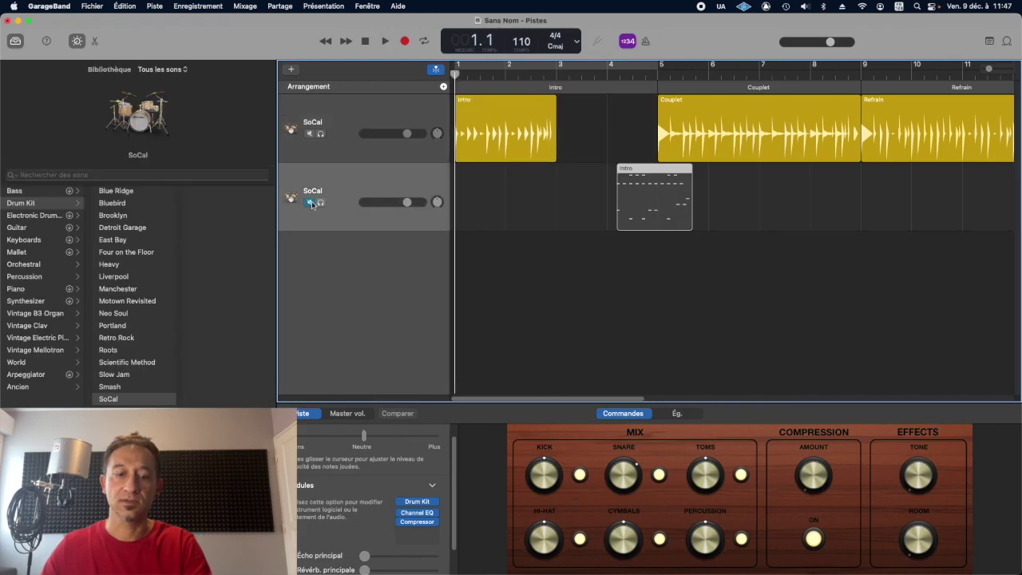
key("super+v")
Rearrange the MIDI regions so the 3/4 Intro starts at bar 1 and the 4/4 Intro follows directly
left_click_drag(497, 172, 773, 171)
left_click(630, 171)
left_click_drag(630, 171, 469, 172)
left_click_drag(761, 170, 557, 171)
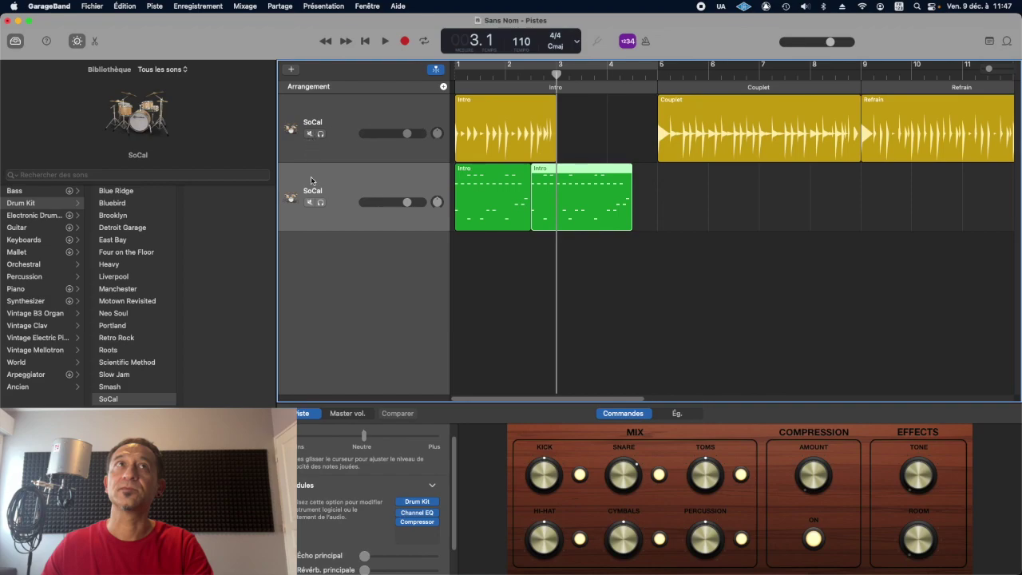
Solo the SoCal MIDI track and play both Intro regions from bar 1
left_click(319, 202)
key("Return")
key("space")
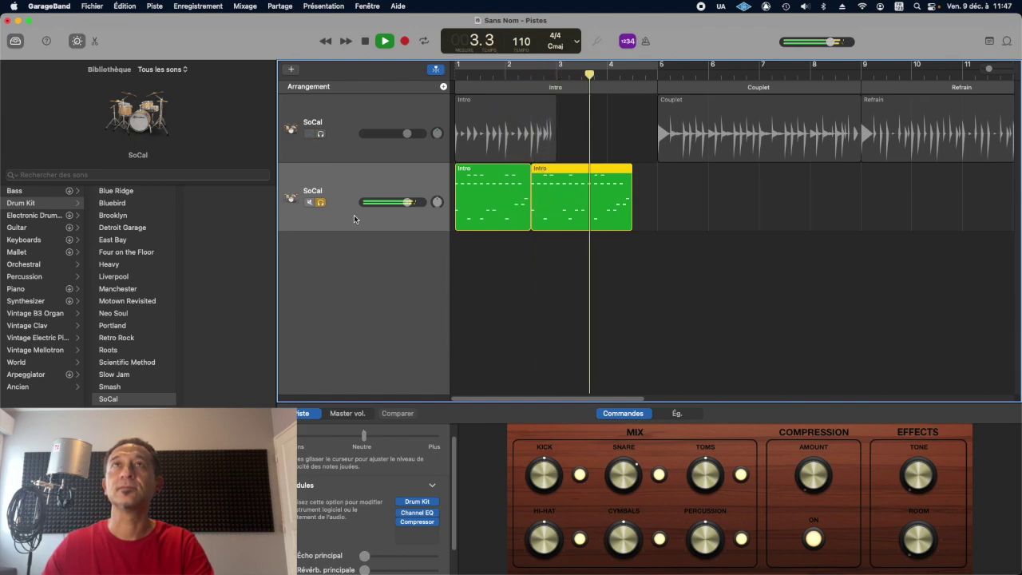
key("space")
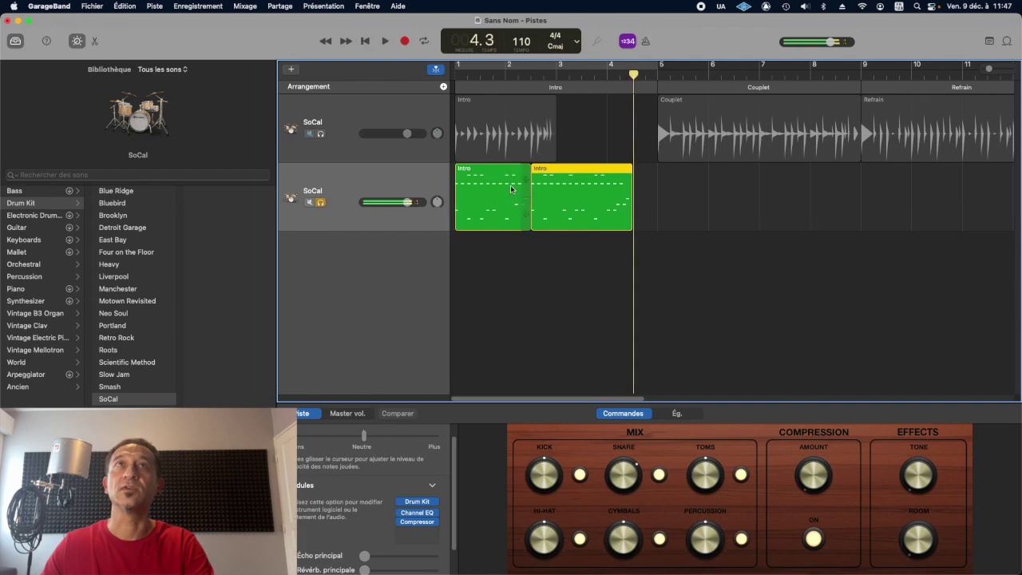
Swap the two MIDI regions so the 4/4 Intro starts at bar 1 and the 3/4 Intro follows at bar 3
left_click_drag(485, 169, 704, 169)
left_click_drag(585, 170, 509, 169)
left_click_drag(684, 171, 602, 182)
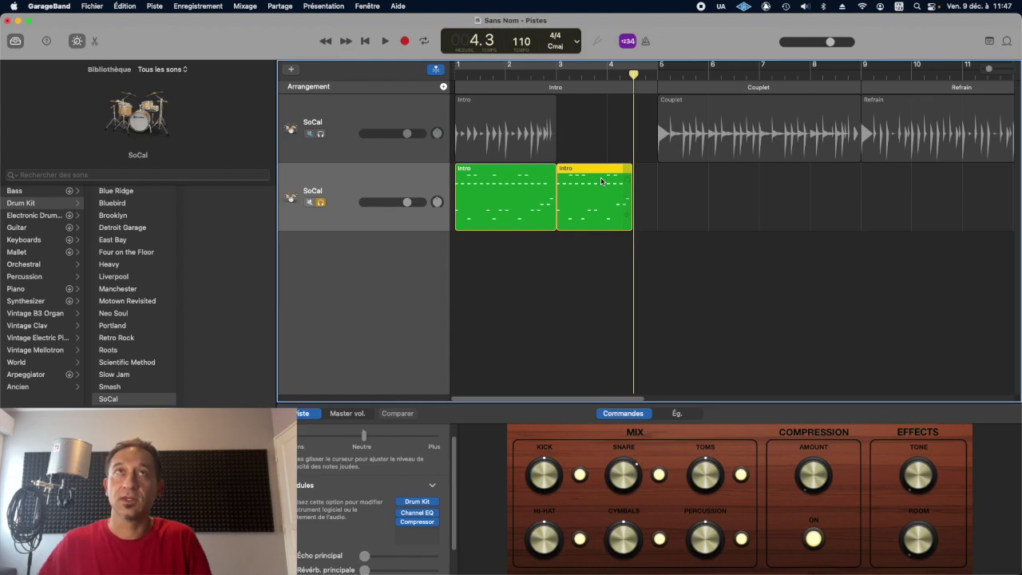